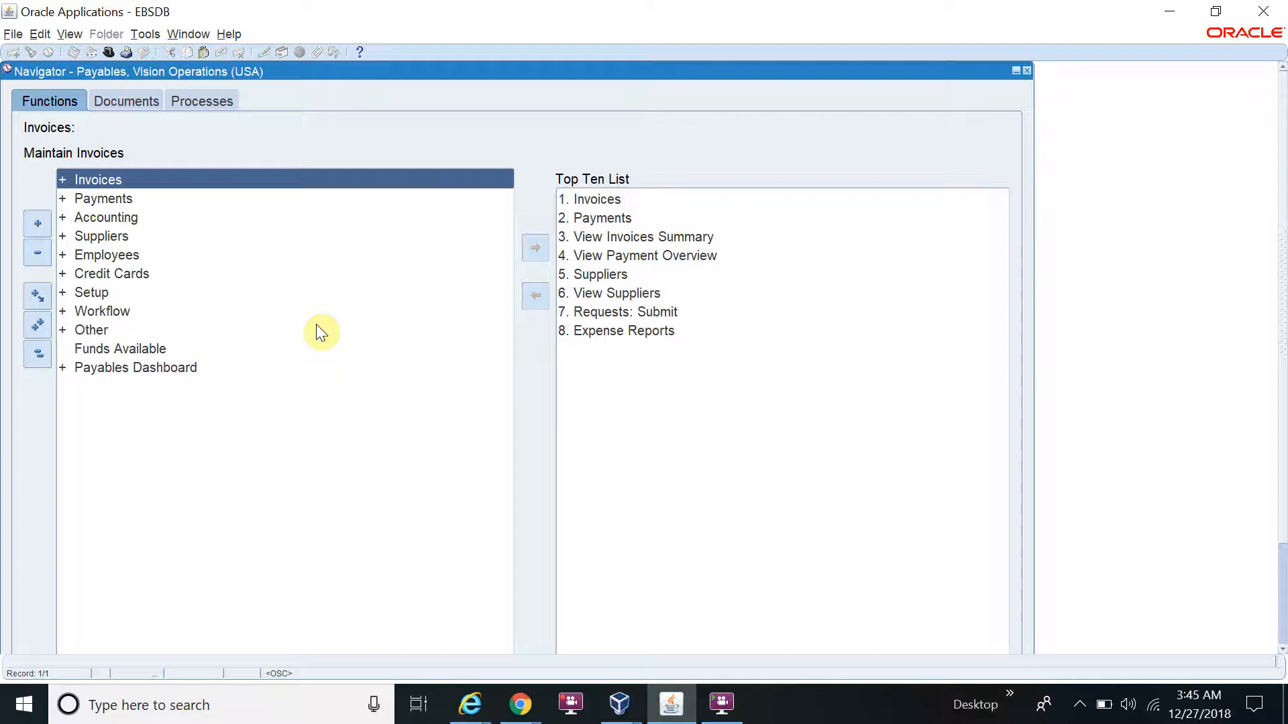
- Switch the responsibility to General Ledger, Vision Operations (USA), searching the responsibilities for "gene"
key("alt+f")
key("w")
left_click(216, 131)
type("gene")
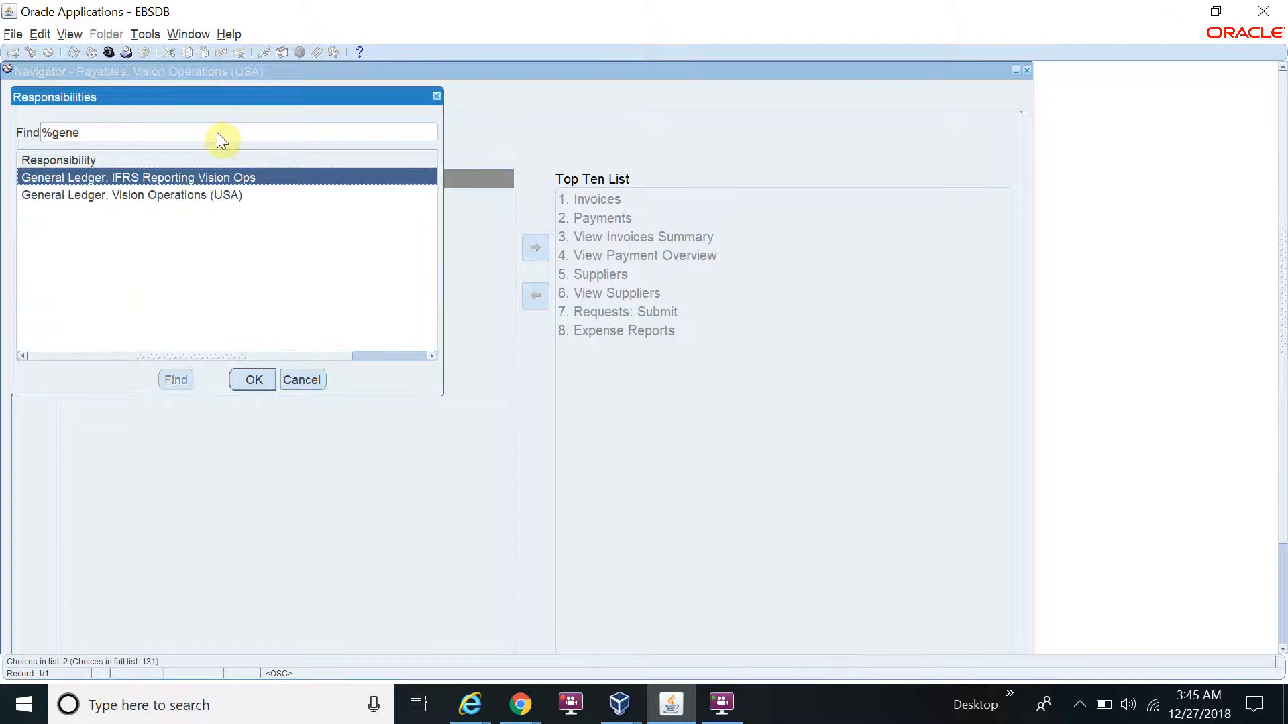
key("Down")
key("Return")
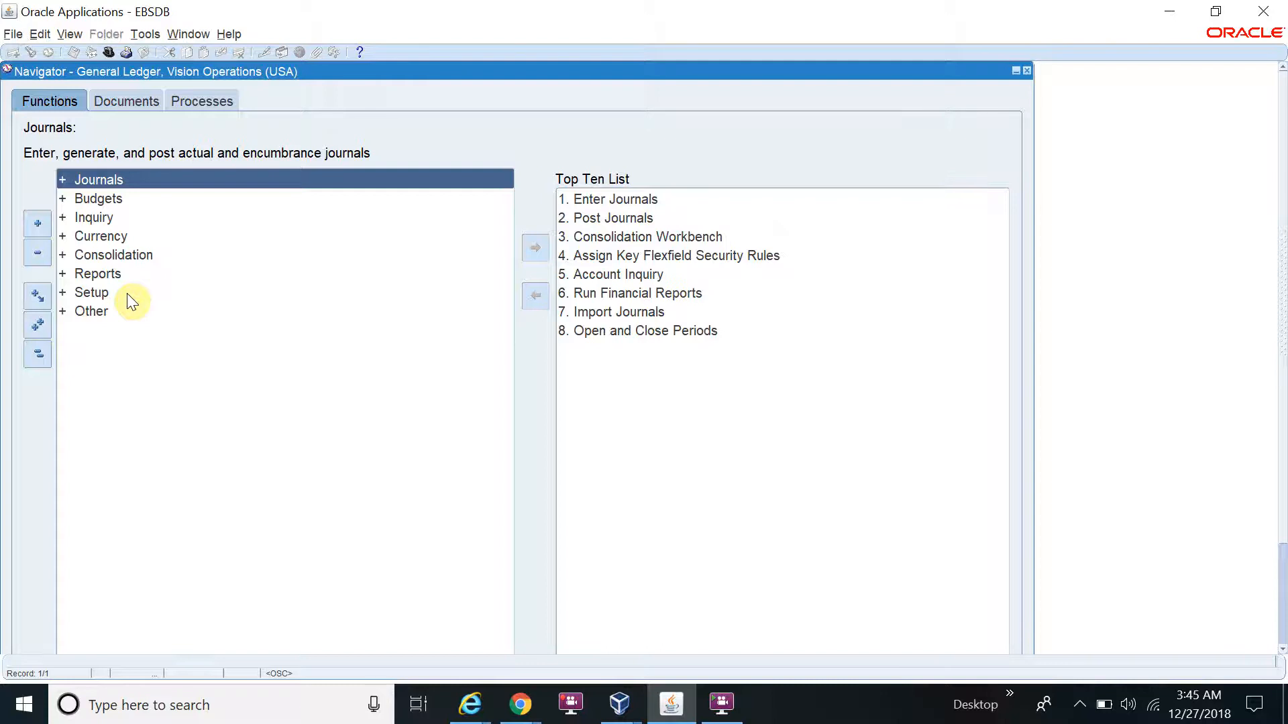
- Open the Key Flexfield Segments form from the key flexfield functions of the Financials setup
double_click(127, 293)
double_click(130, 311)
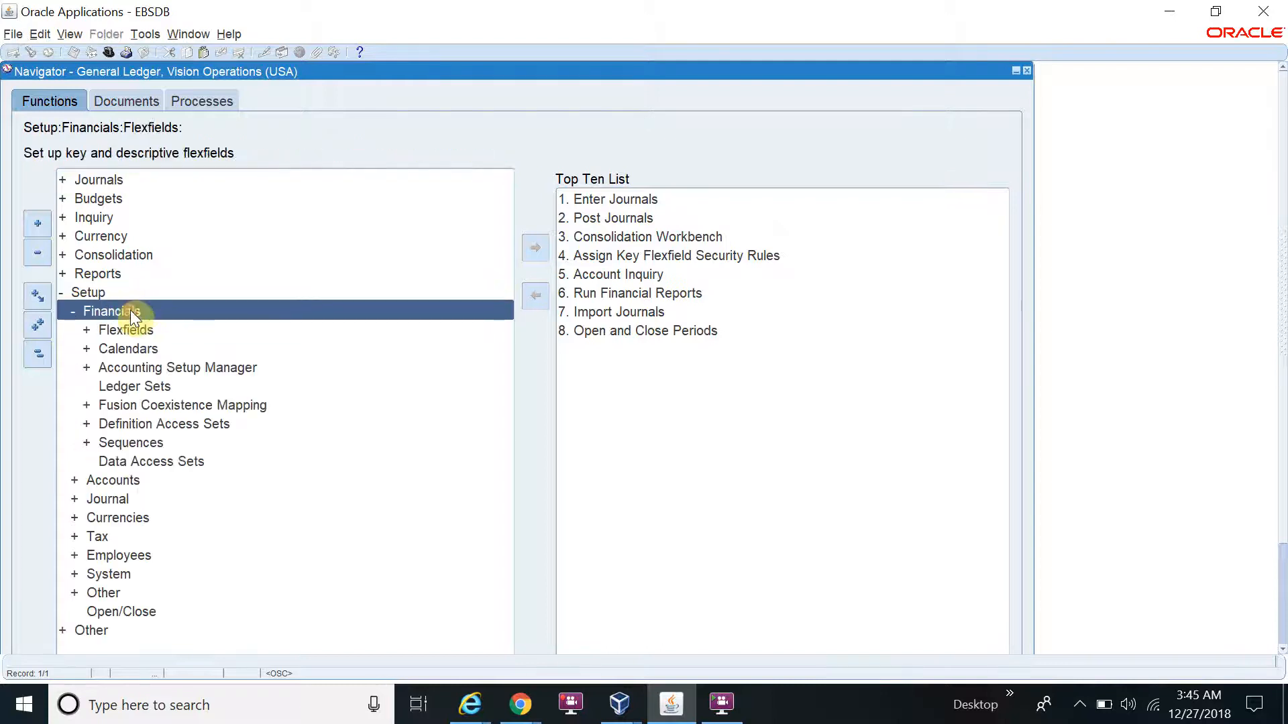
double_click(140, 328)
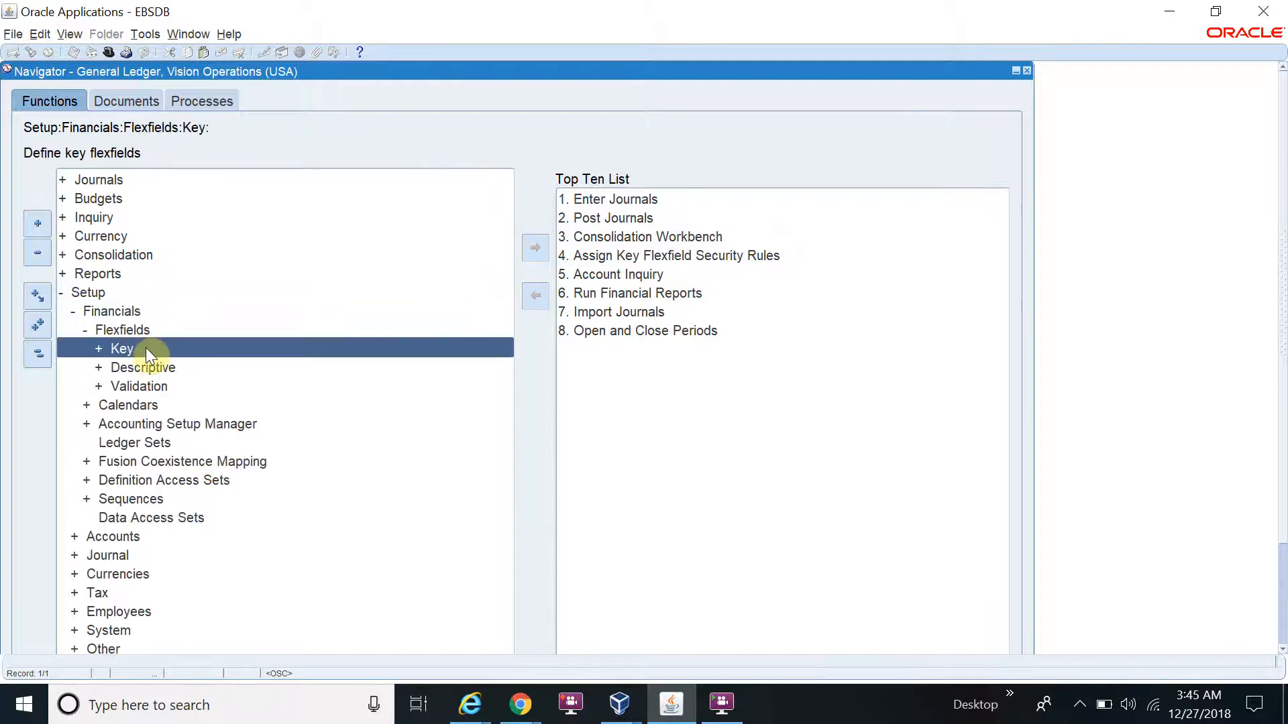
double_click(146, 348)
double_click(153, 368)
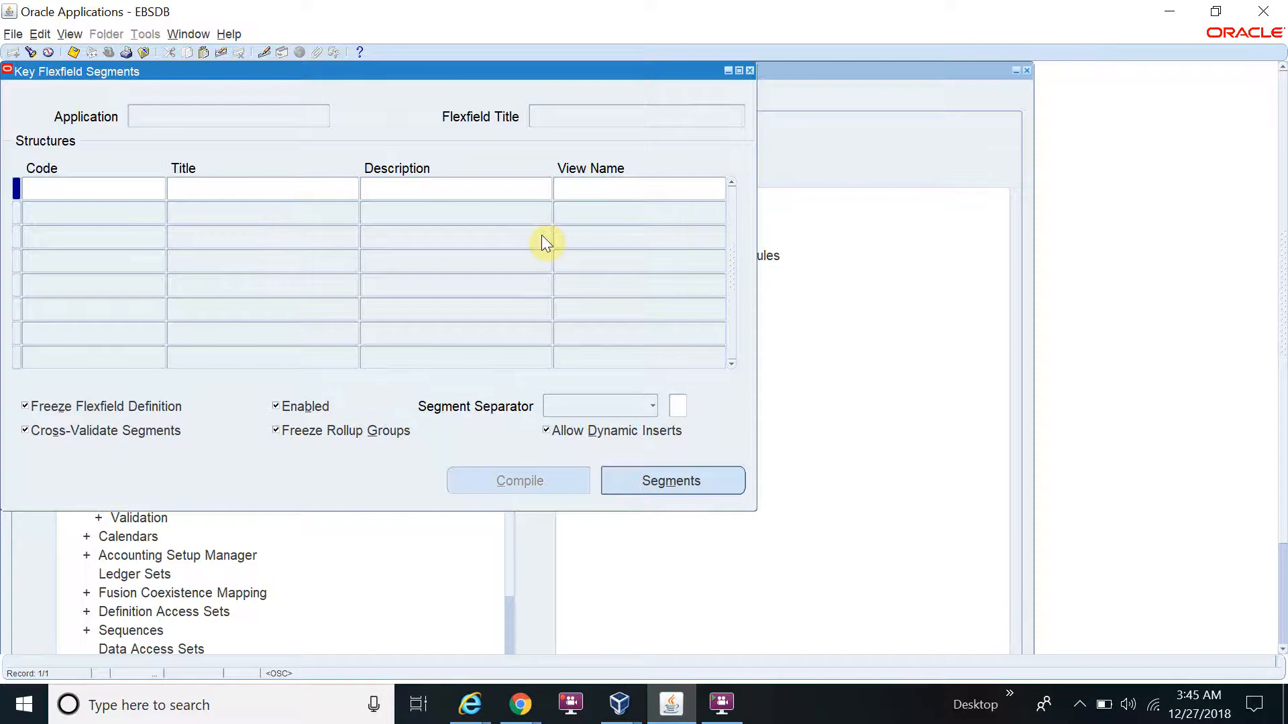
- Query the key flexfields whose application matches "Gen%Led%"
key("F11")
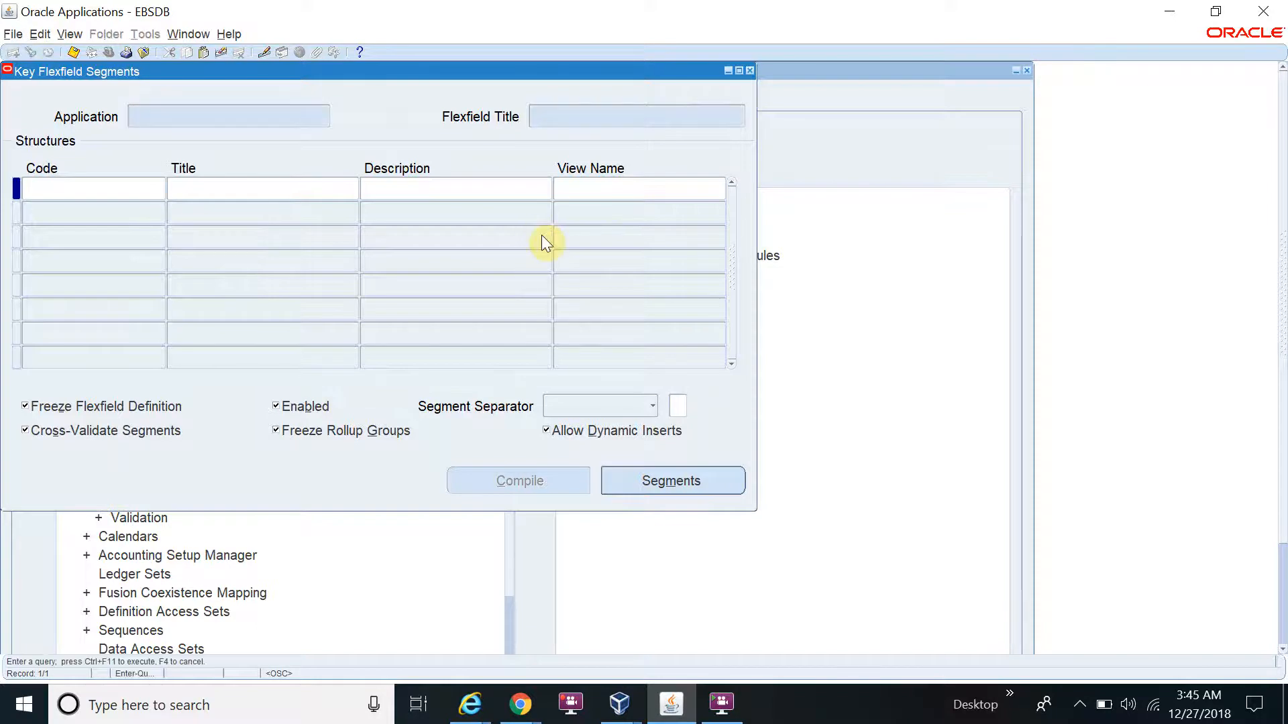
type("Gen")
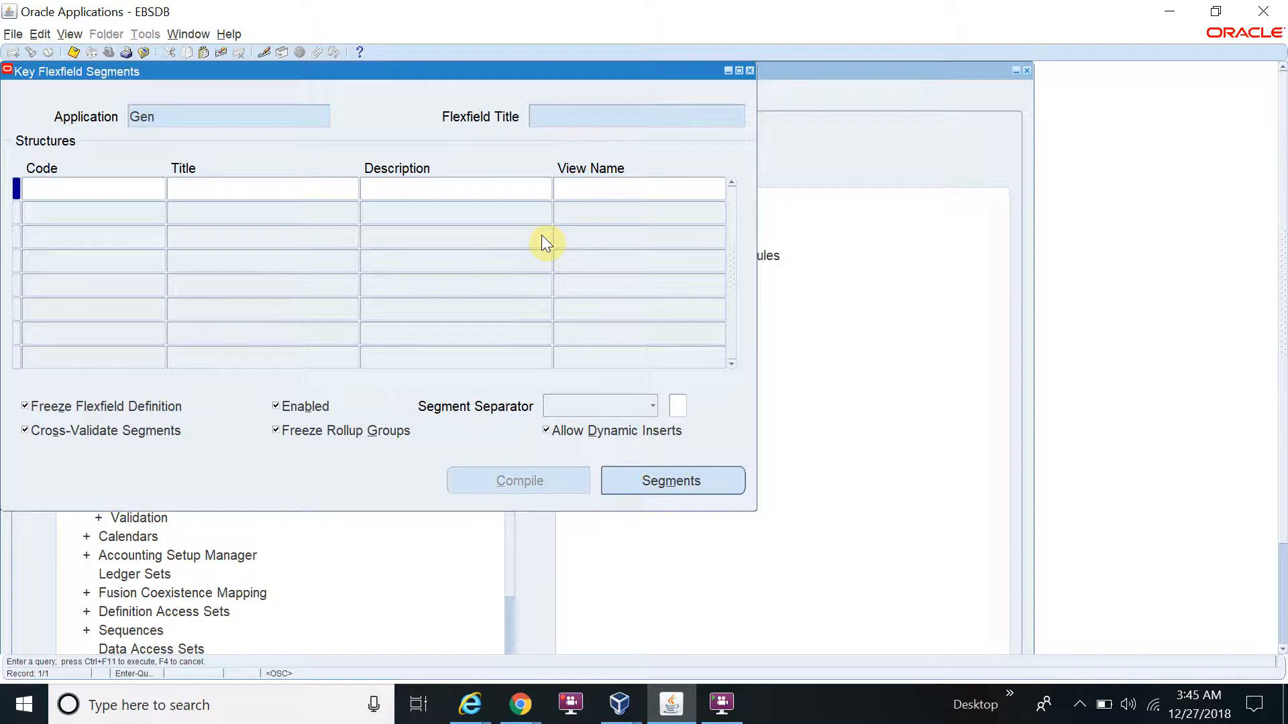
type("%Led%")
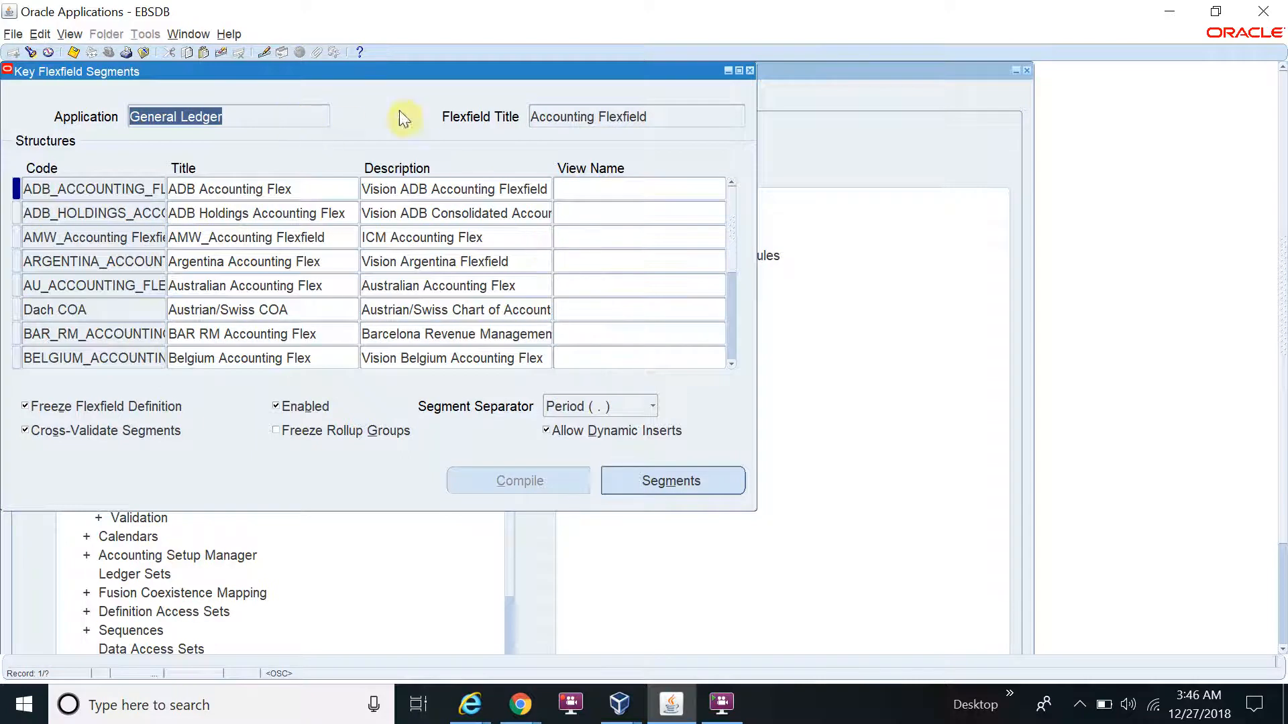
- Browse the flexfield titles of the General Ledger application and return to Accounting Flexfield
left_click(618, 121)
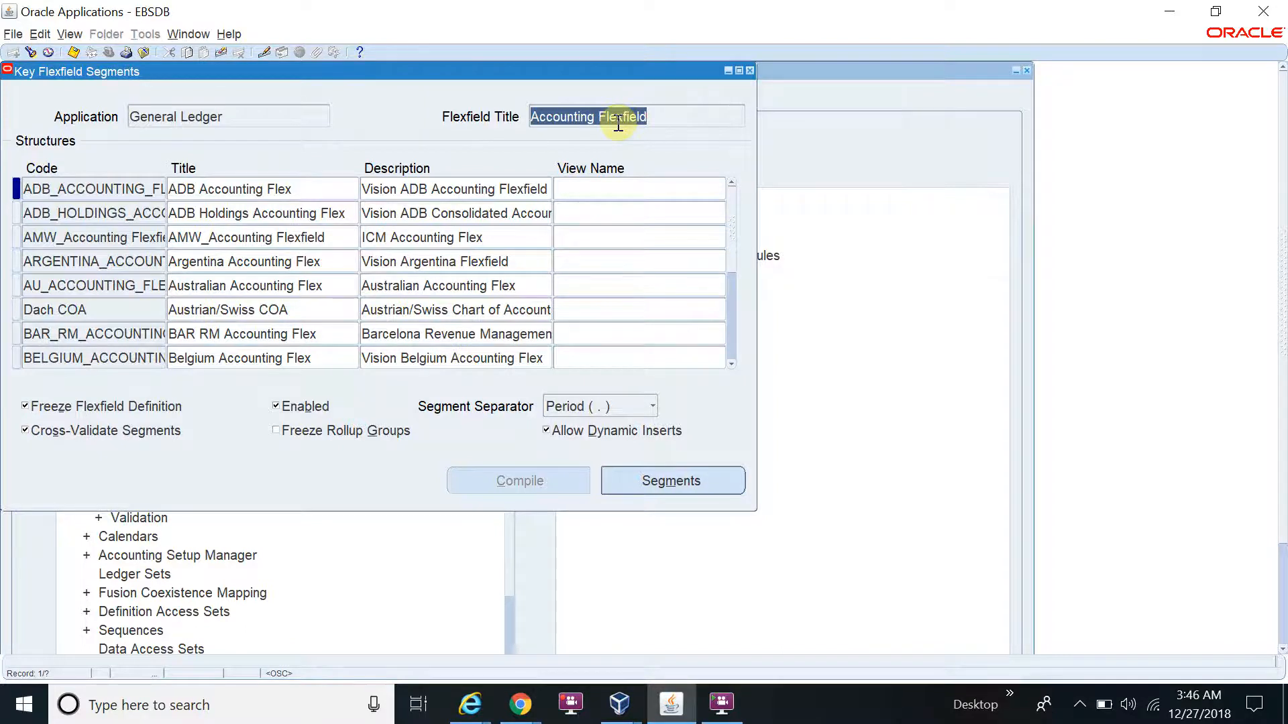
key("Down")
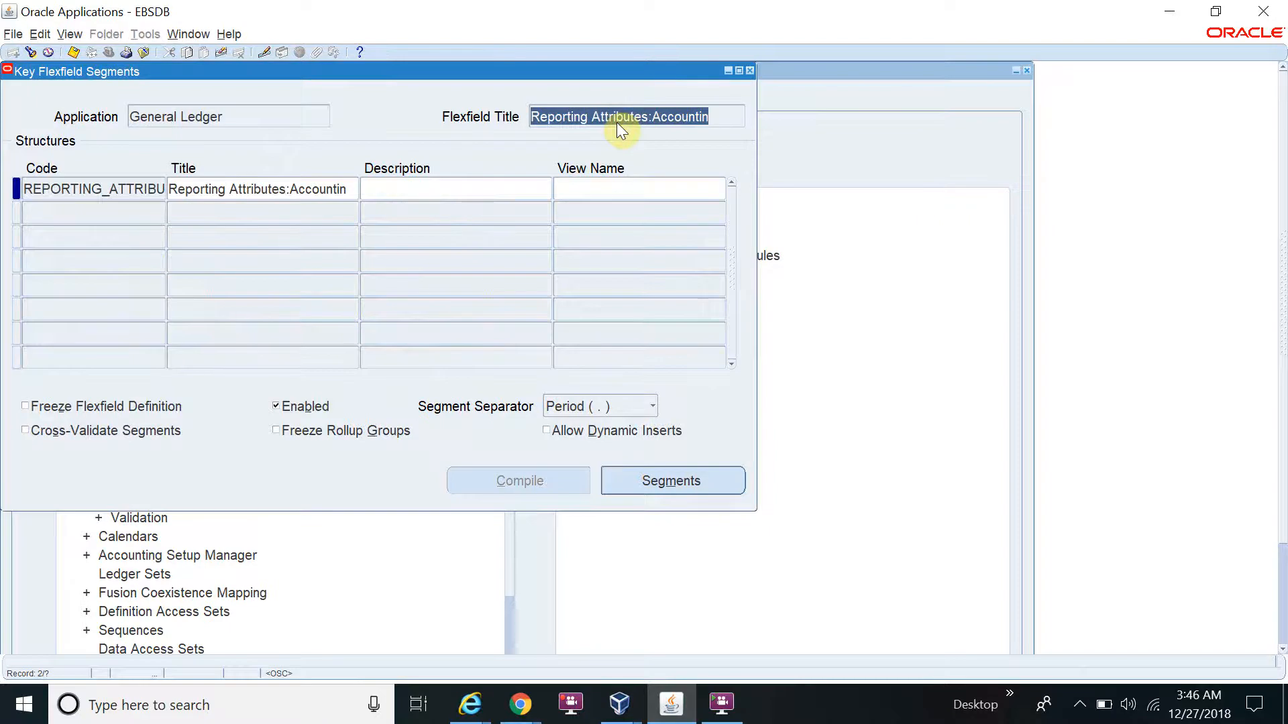
key("Down")
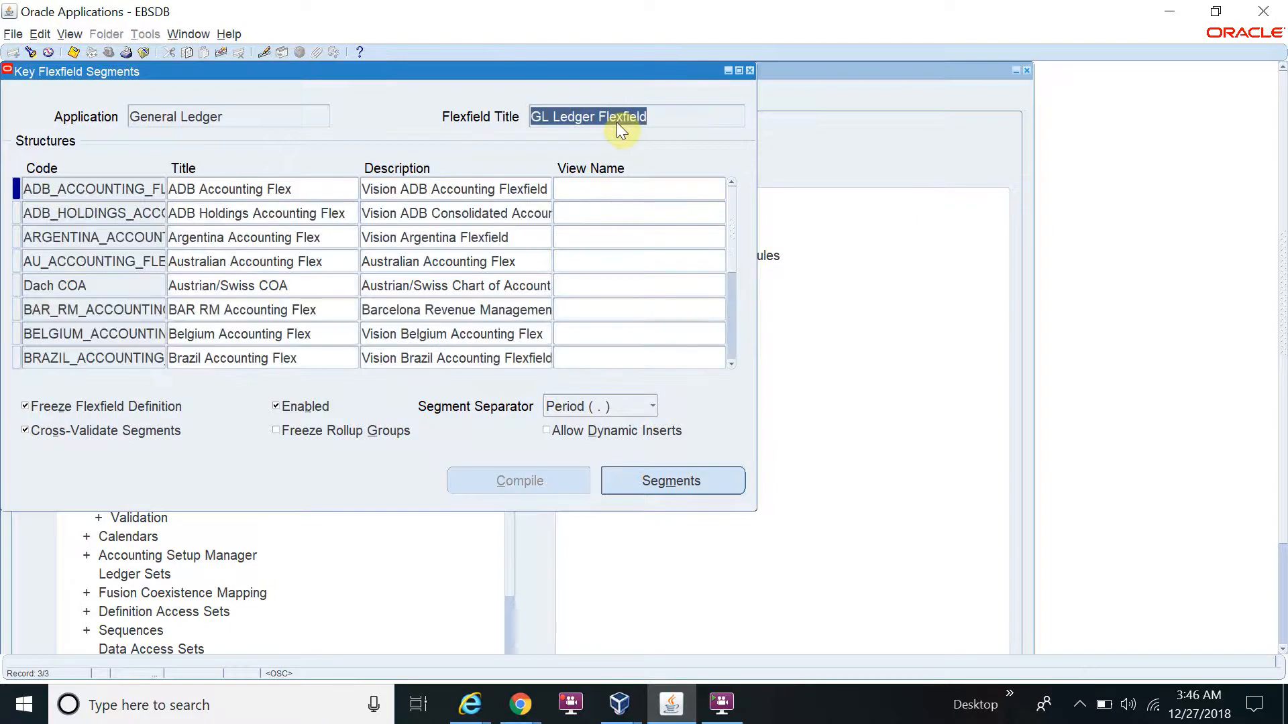
key("Down")
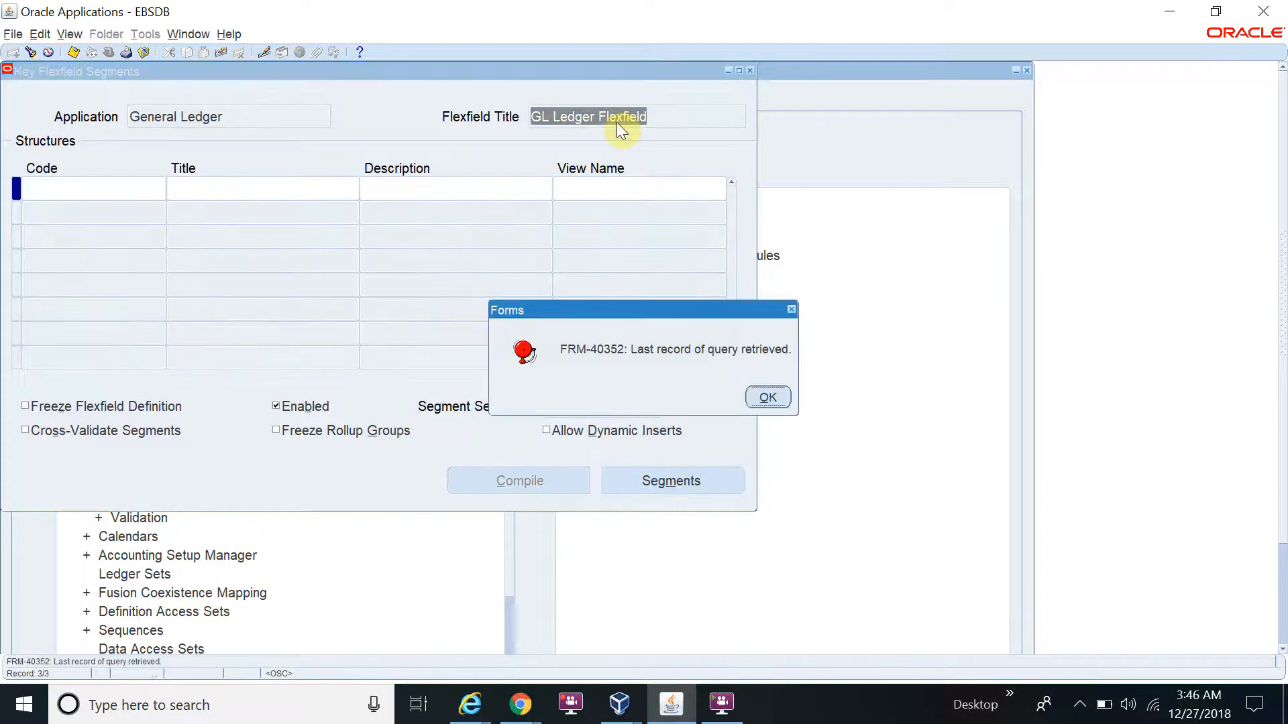
key("Return")
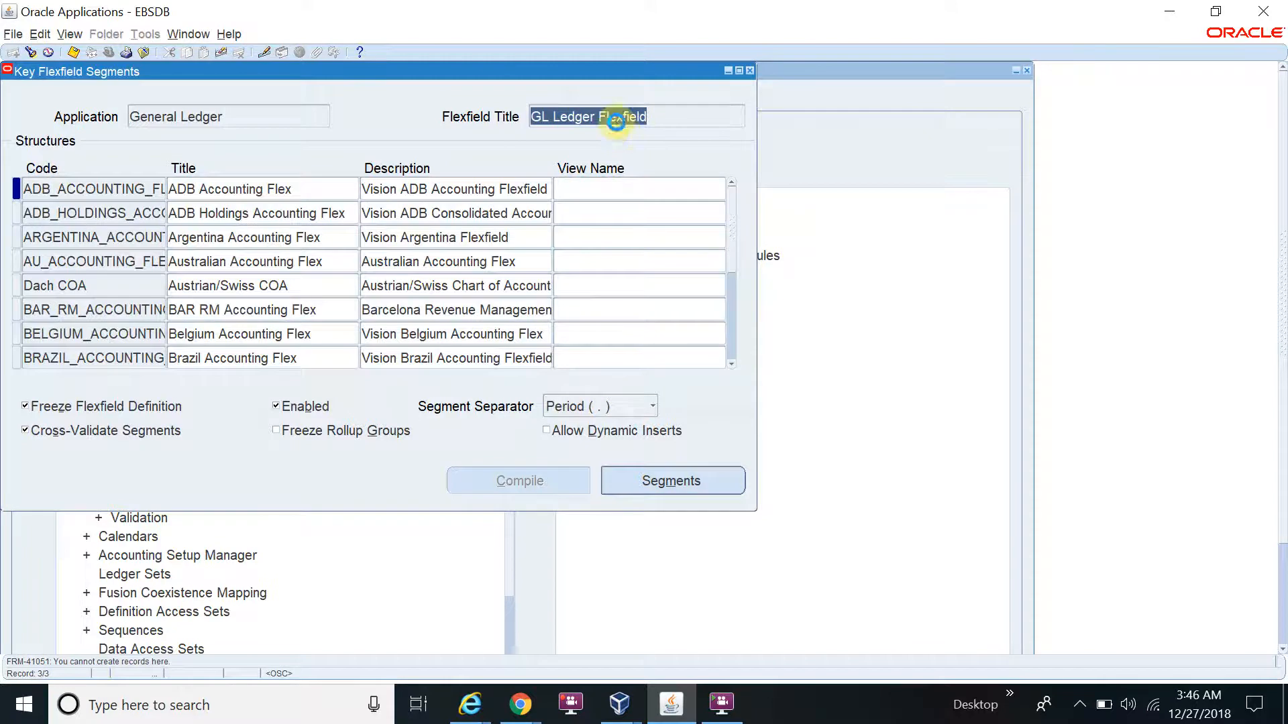
key("Up")
key("Up")
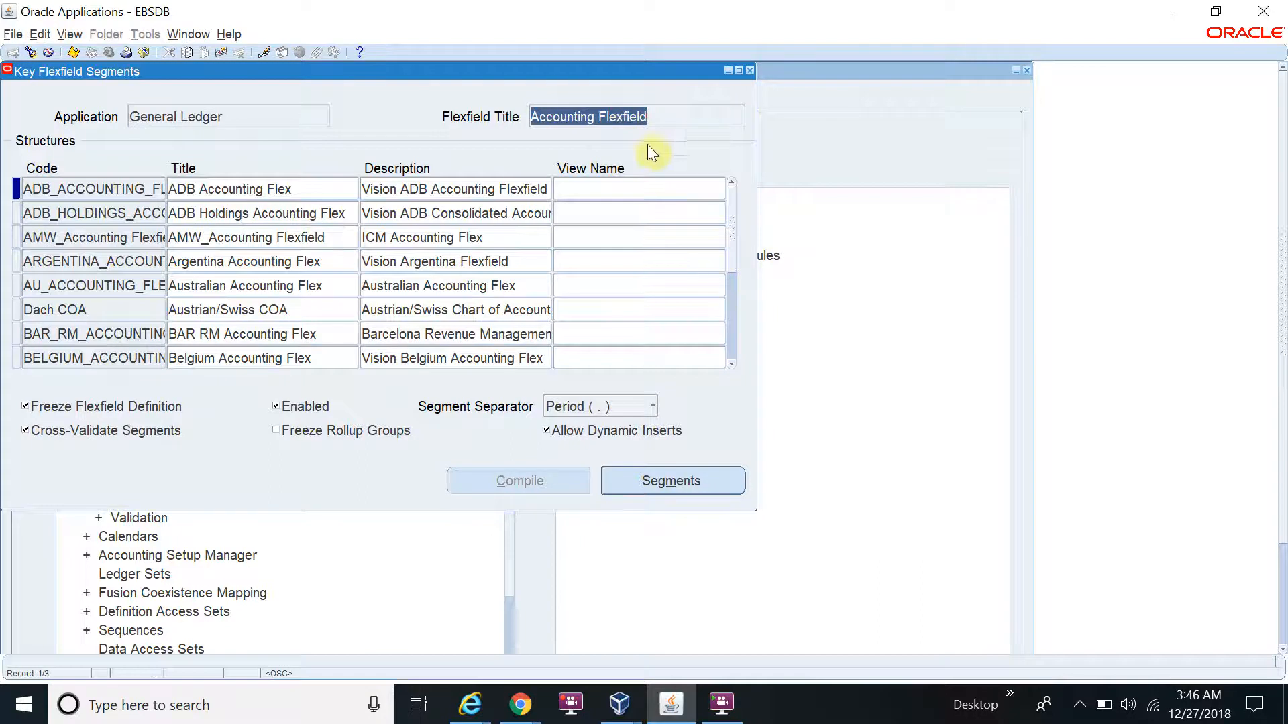
- Add a new Accounting Flexfield structure with "ABC Chart of Account" as its code, title and description
left_click(132, 189)
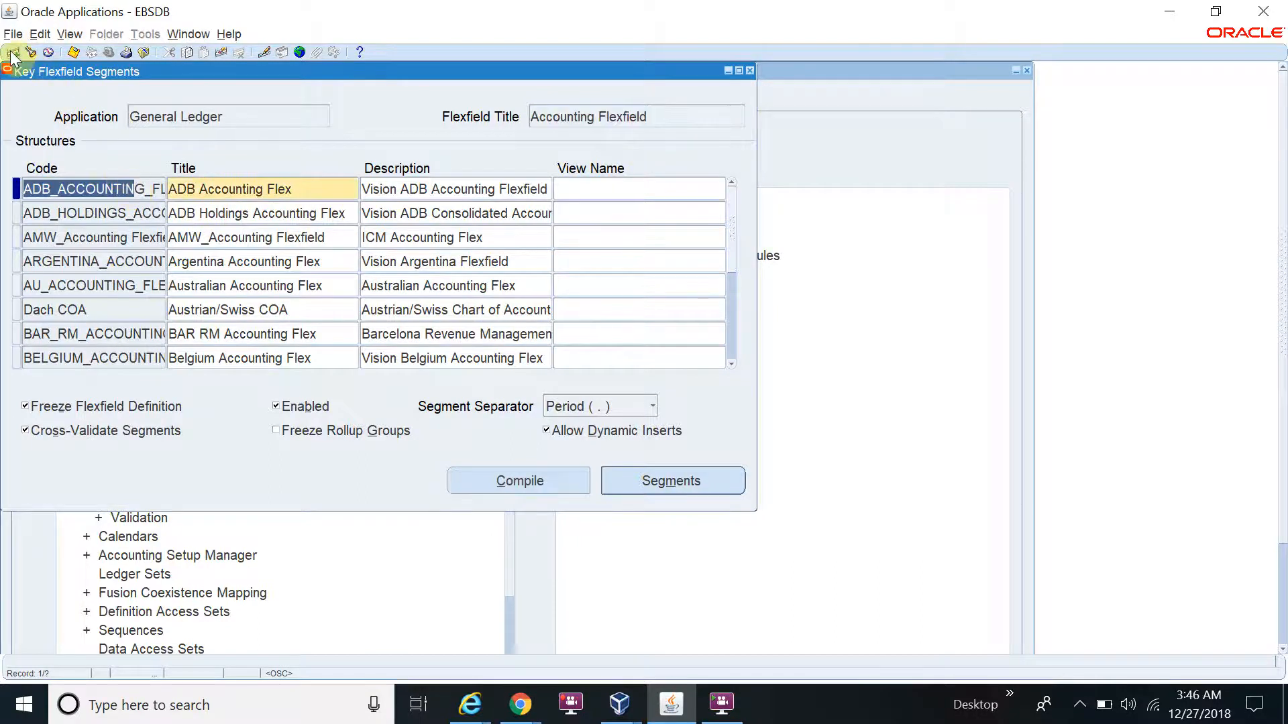
left_click(11, 53)
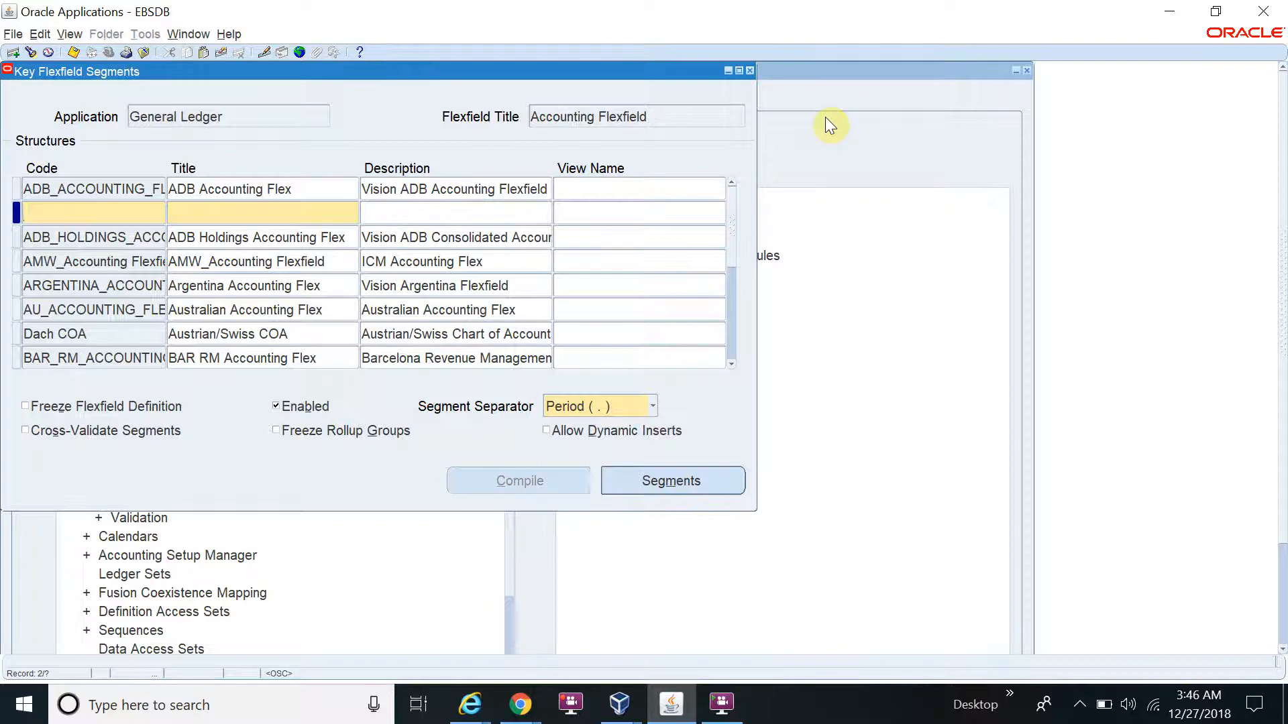
type("ABC Chart of Account")
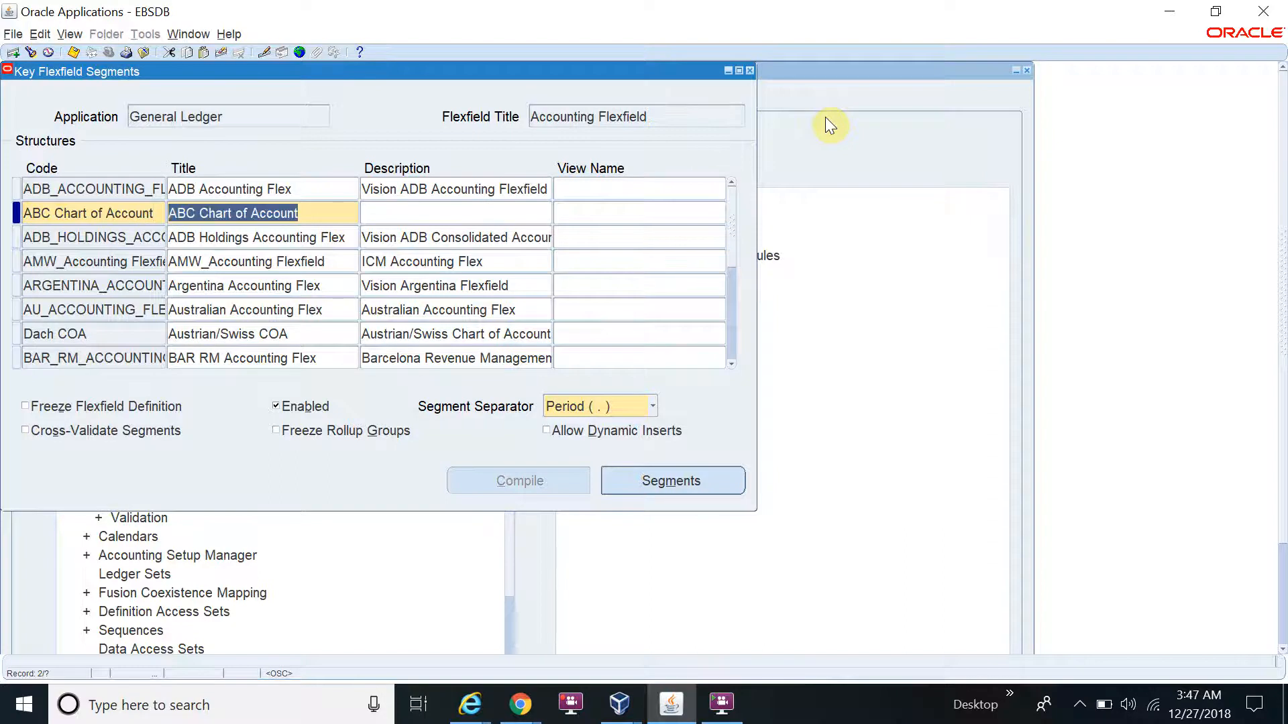
left_click(513, 219)
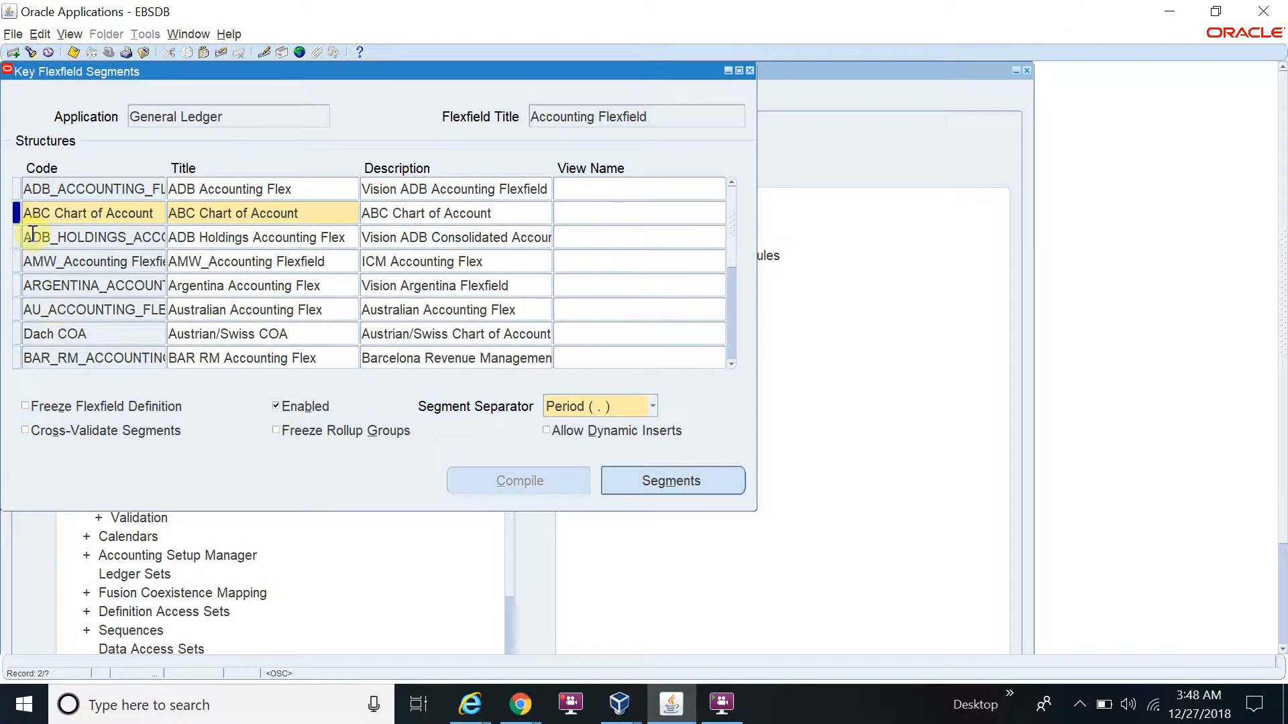
left_click(60, 214)
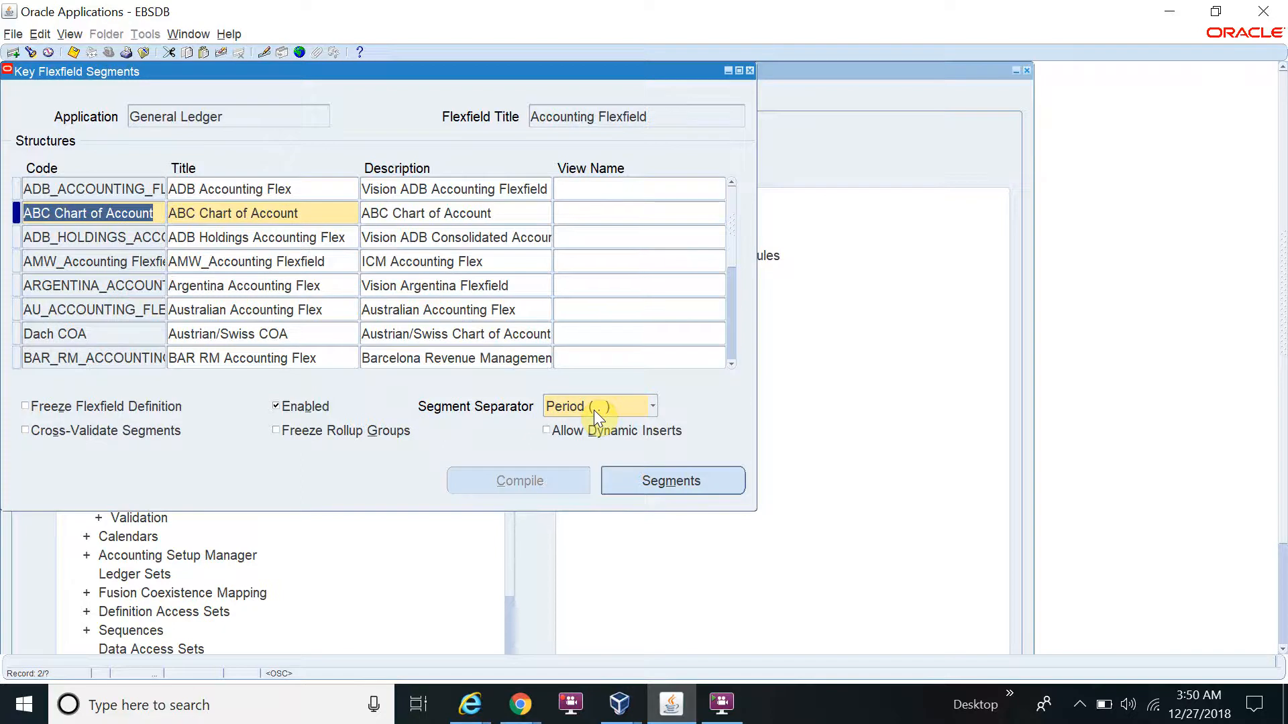
- Open Notepad and list Company, Branch, Department, Account, Intercompany and Future1 on separate lines
key("super+r")
type("notepad")
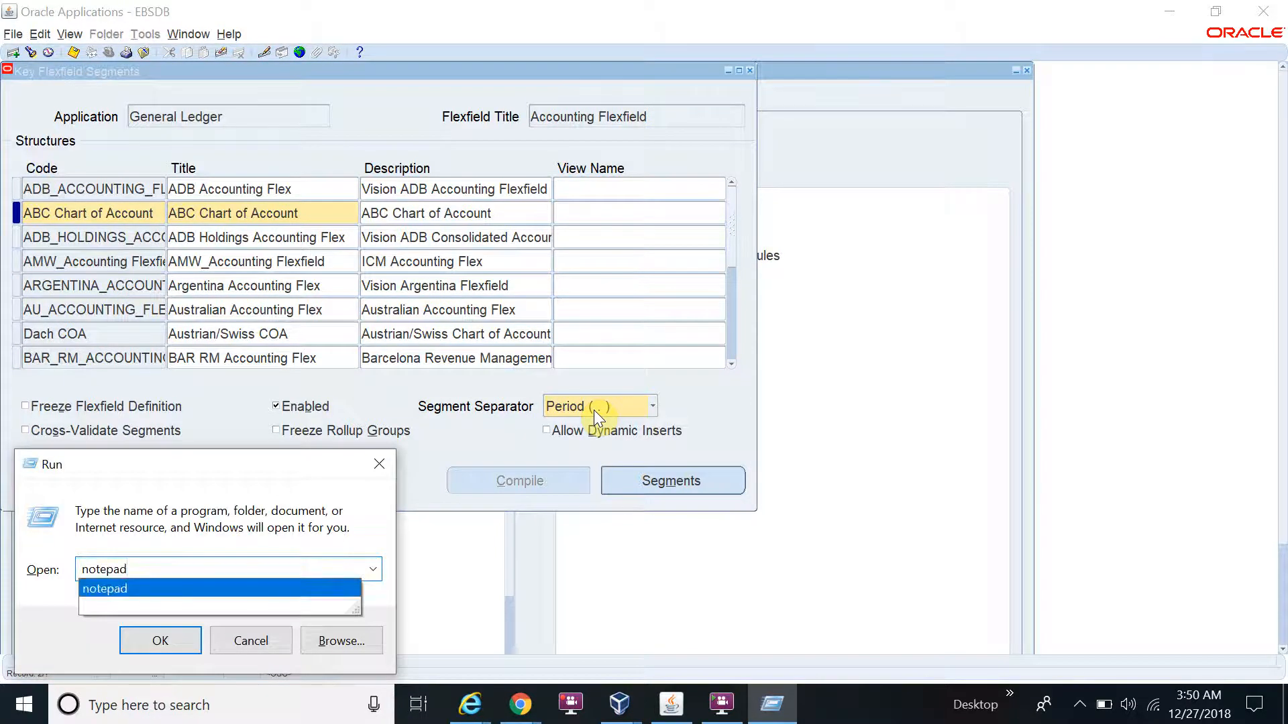
key("Return")
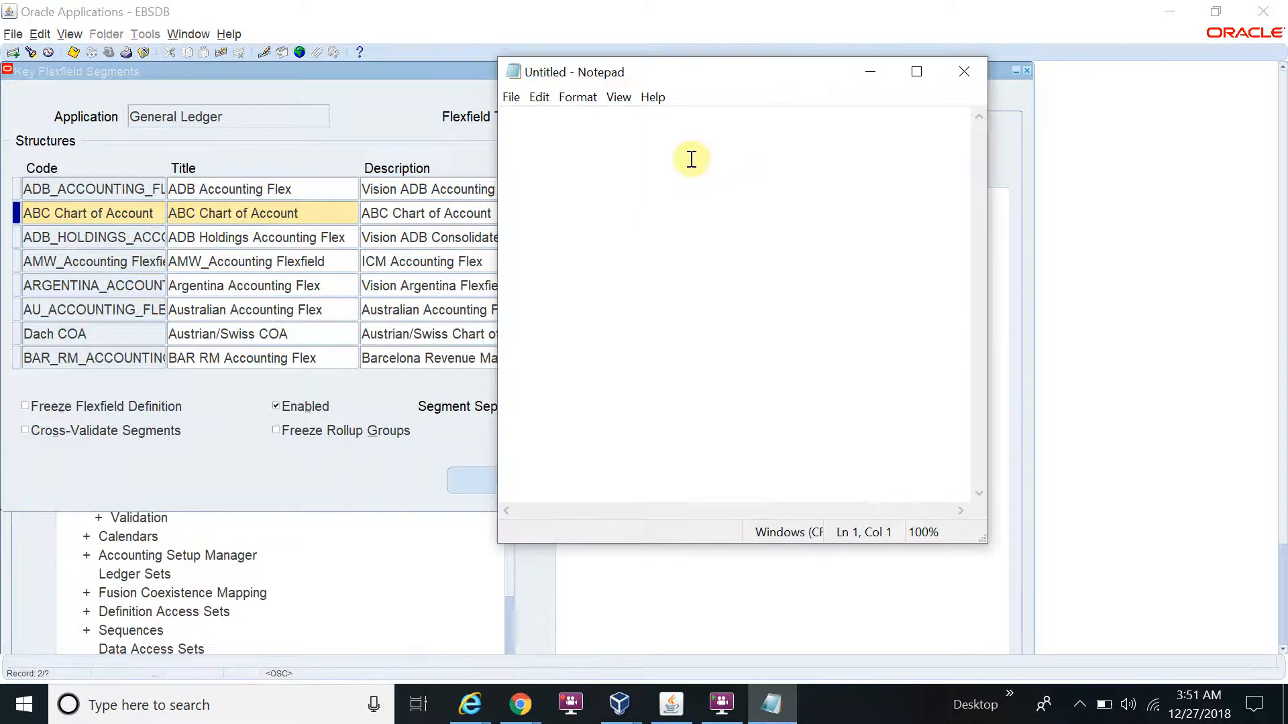
type("Company")
key("Return")
type("Branch")
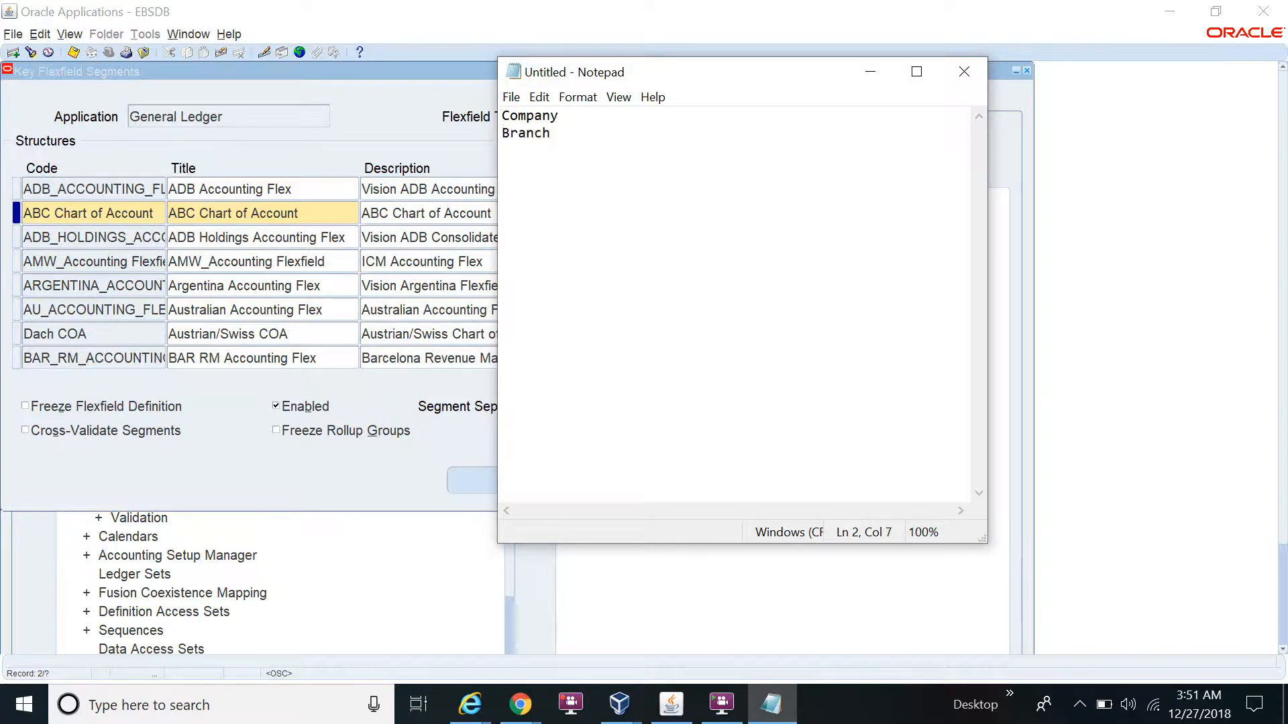
key("Return")
type("Department Account")
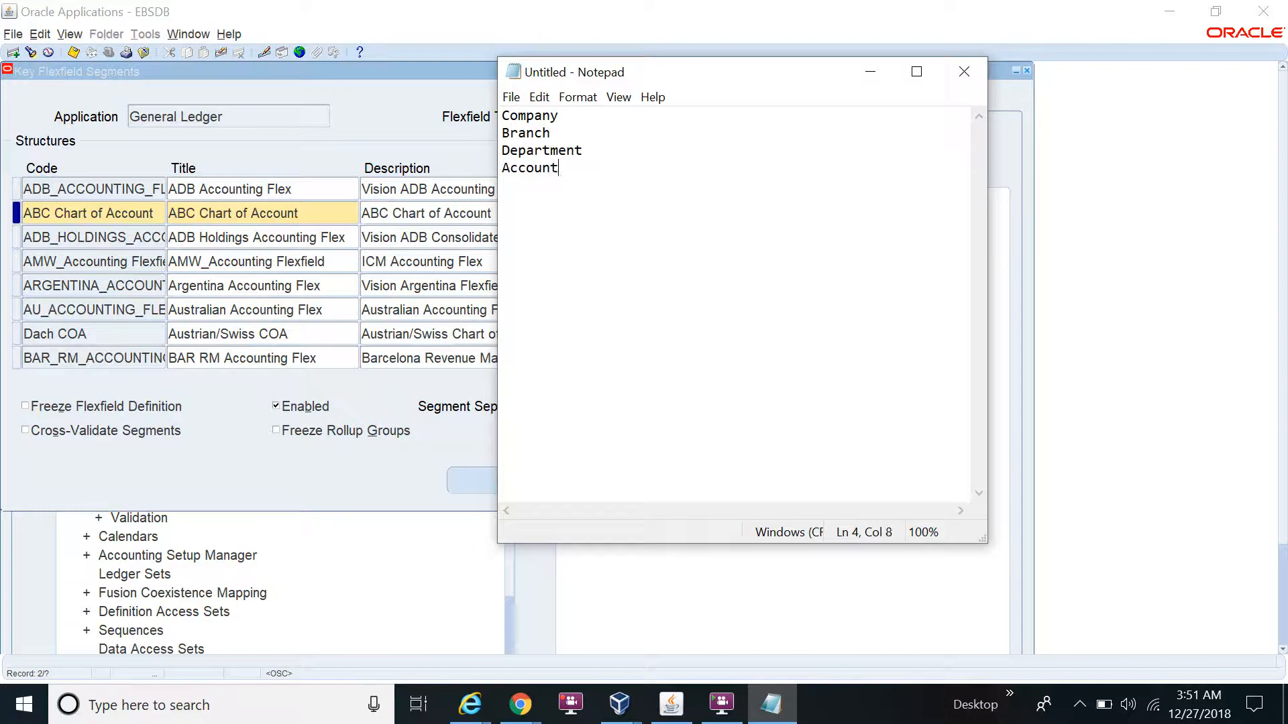
key("Return")
type("Interf")
key("BackSpace")
type("pany")
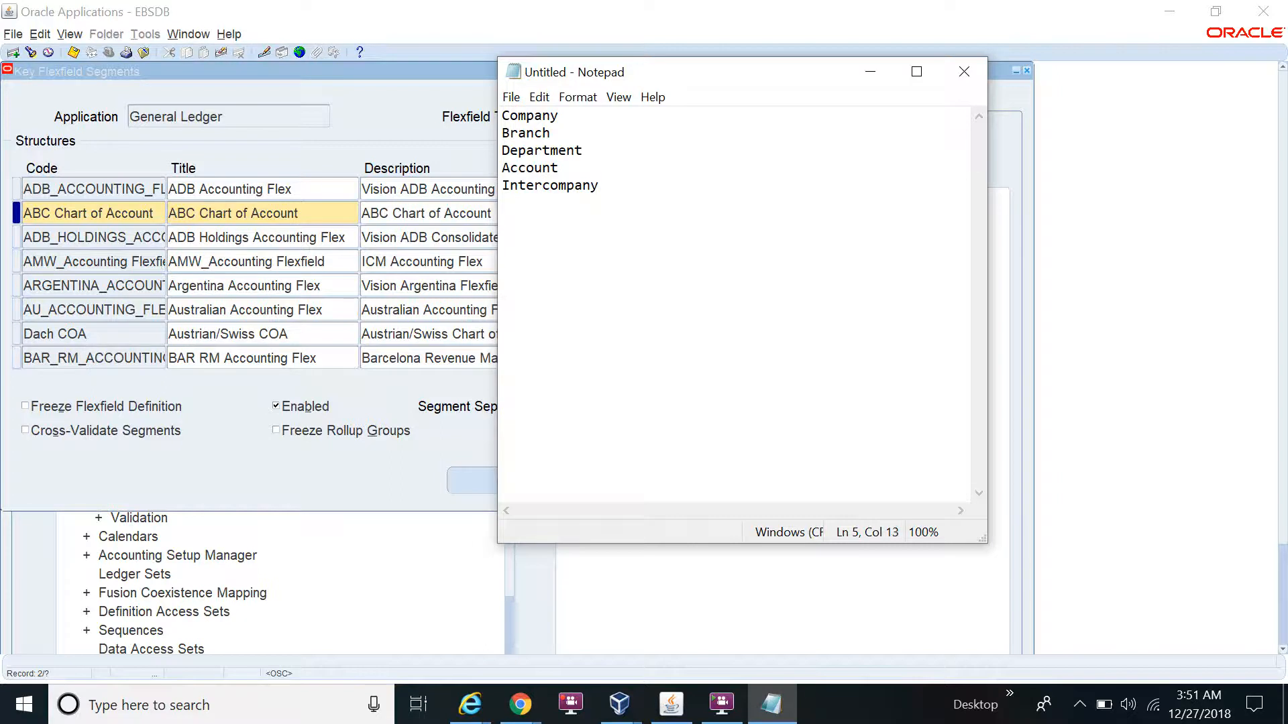
key("Return")
type("Future1")
- Add sample values to the list: Company 01, Branch 000, Department 000, Account 1000, Intercompany 00 and Future1 000
left_click(638, 120)
type("01")
left_click(598, 130)
type("000")
left_click(598, 150)
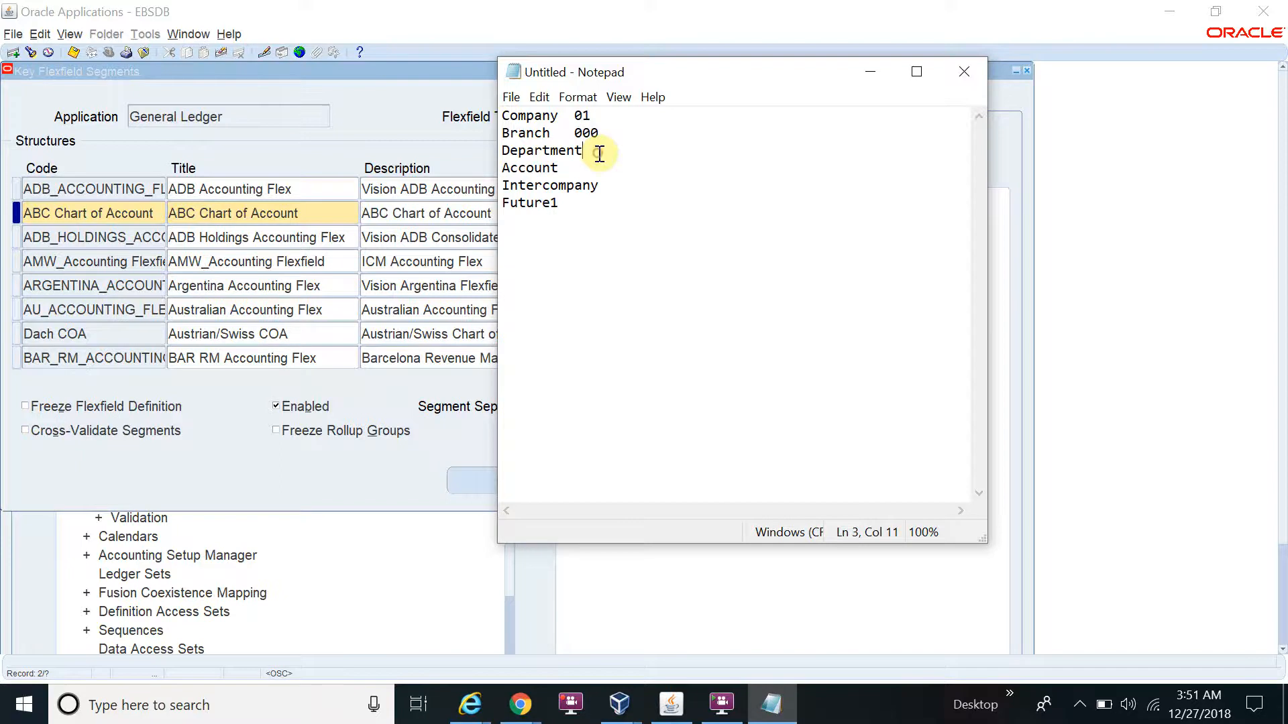
type("00")
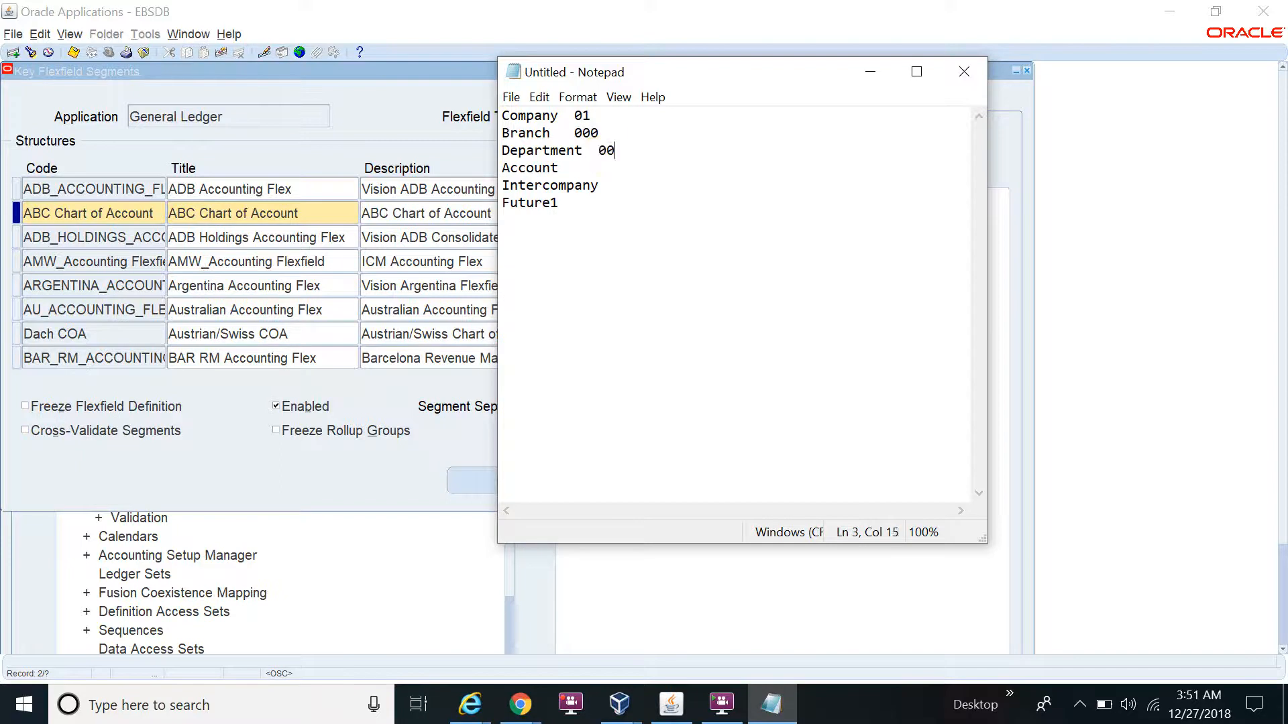
type("0")
left_click(622, 167)
type("1000")
left_click(626, 187)
type("00")
left_click(605, 201)
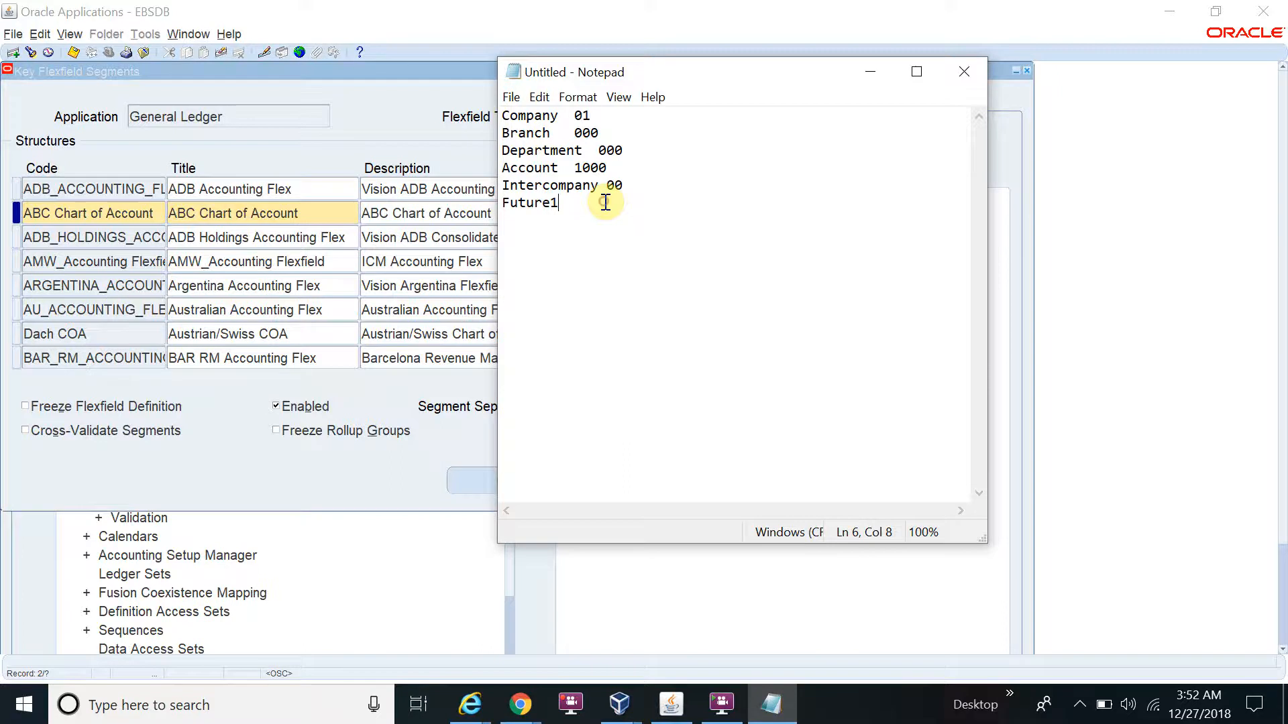
type("000")
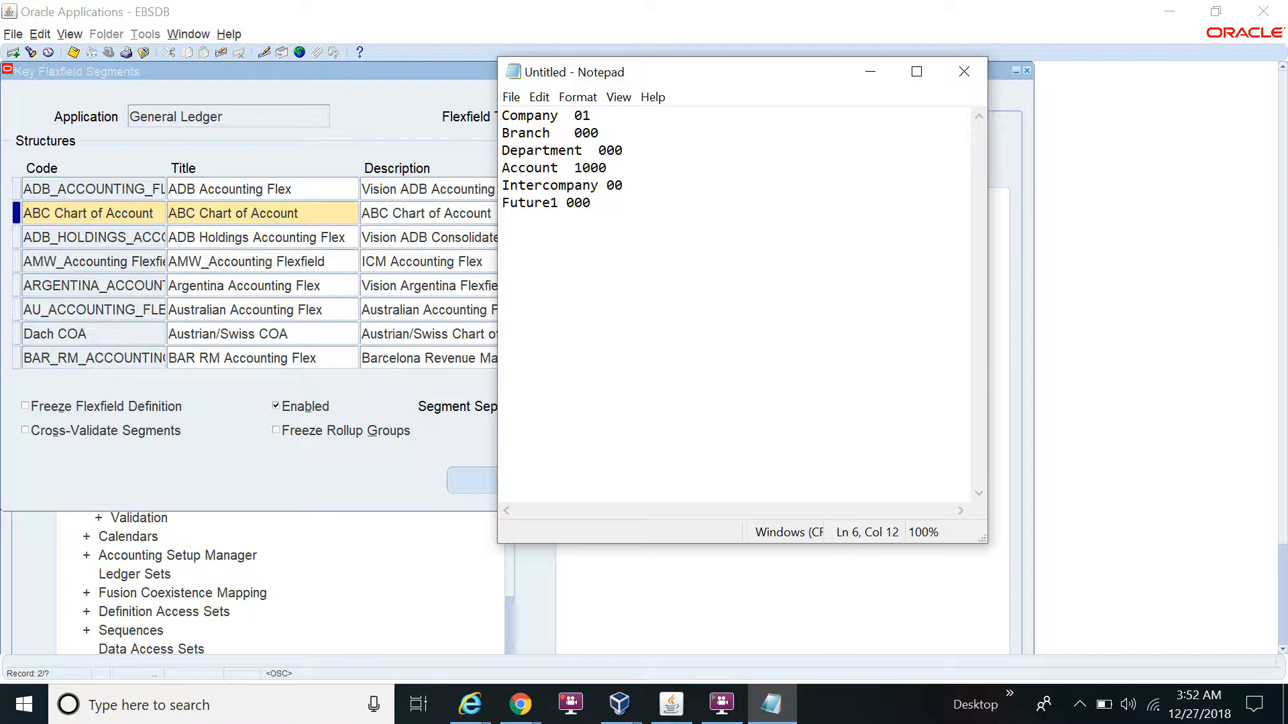
- Write the sample account combination 01.000.000.1000.00.000 below the segment list, after a blank line
left_click(543, 251)
left_click(593, 202)
key("Return")
key("Return")
type("01.000.000")
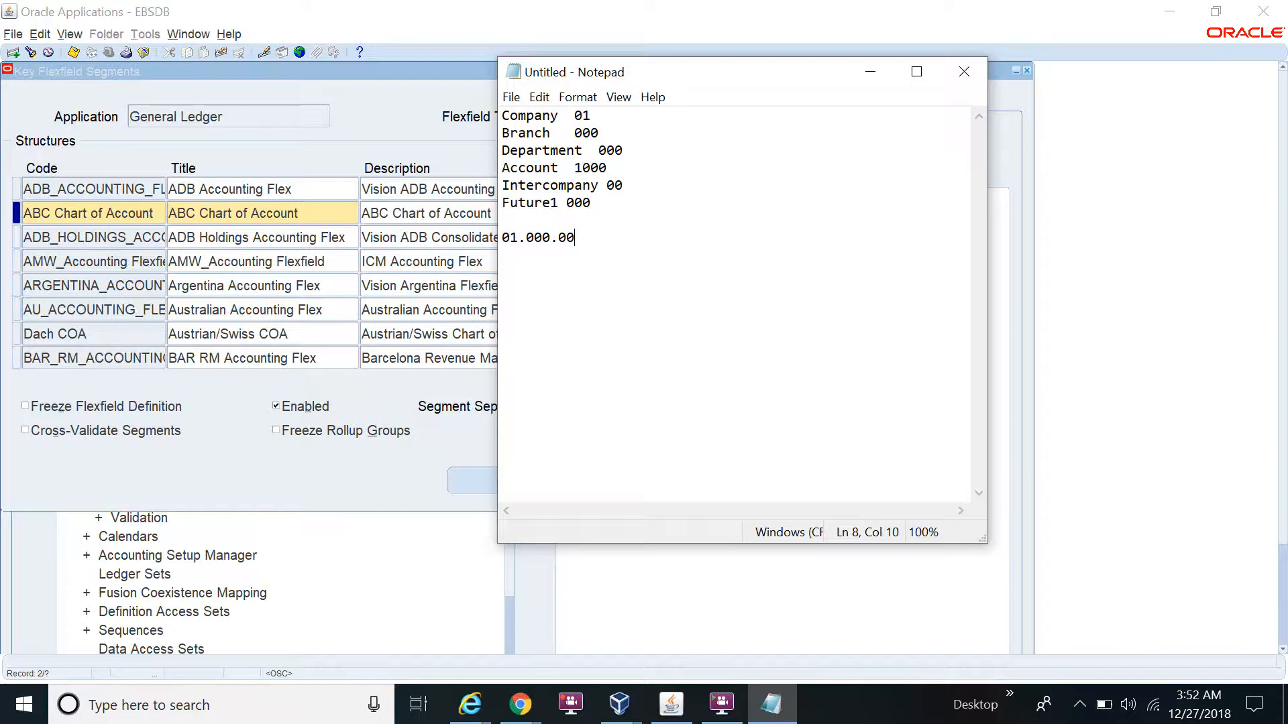
type(".1000.00.000")
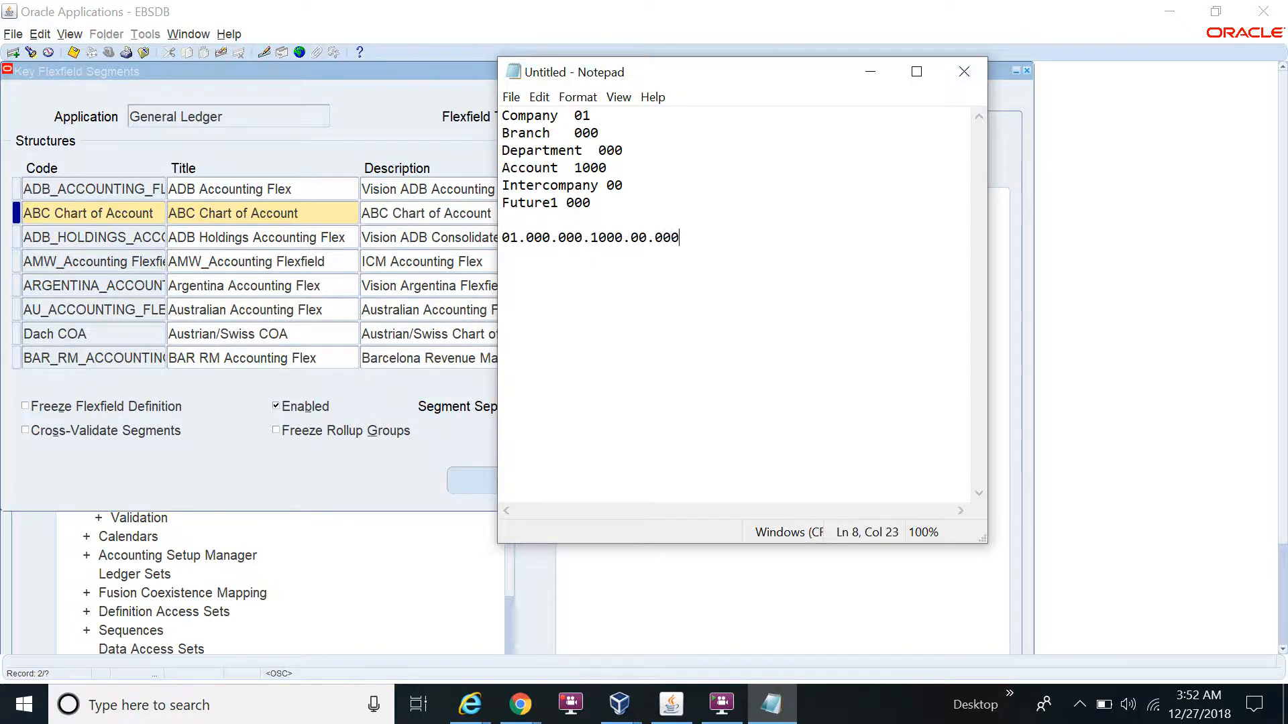
- Switch to Oracle Applications and compare the segment separator choices with the sample account combination in Notepad
key("alt+Tab")
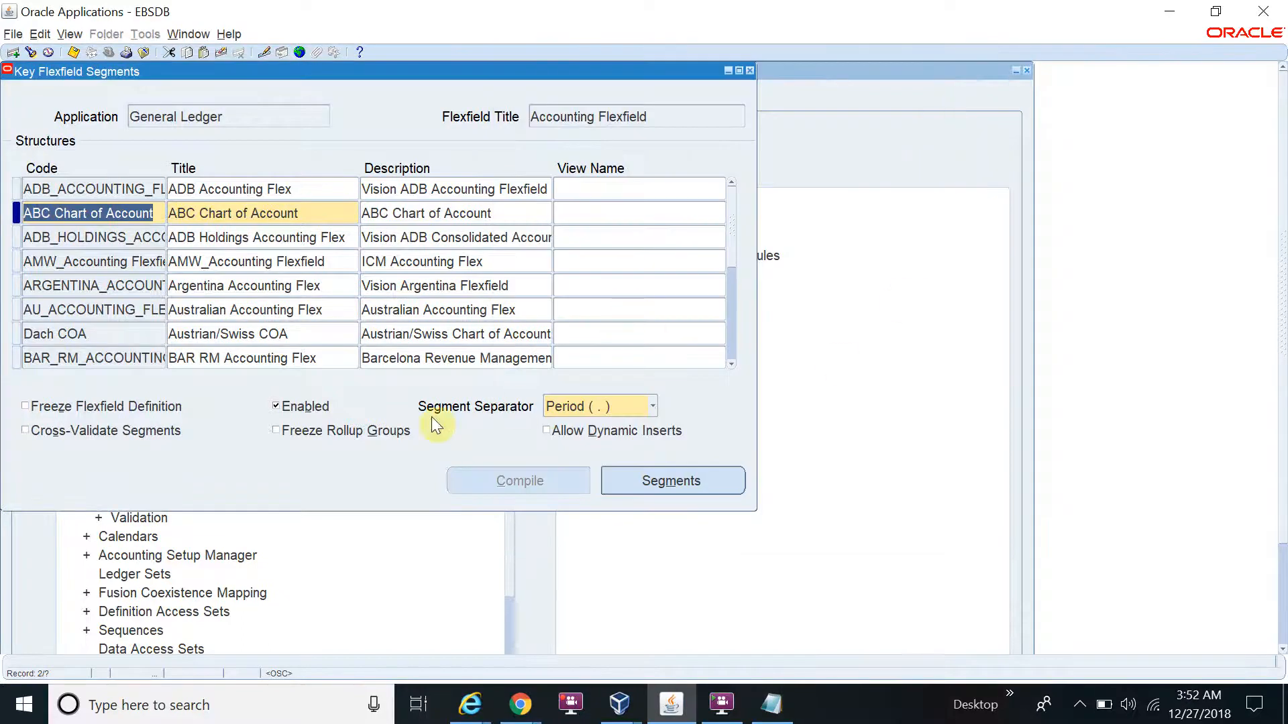
left_click(609, 413)
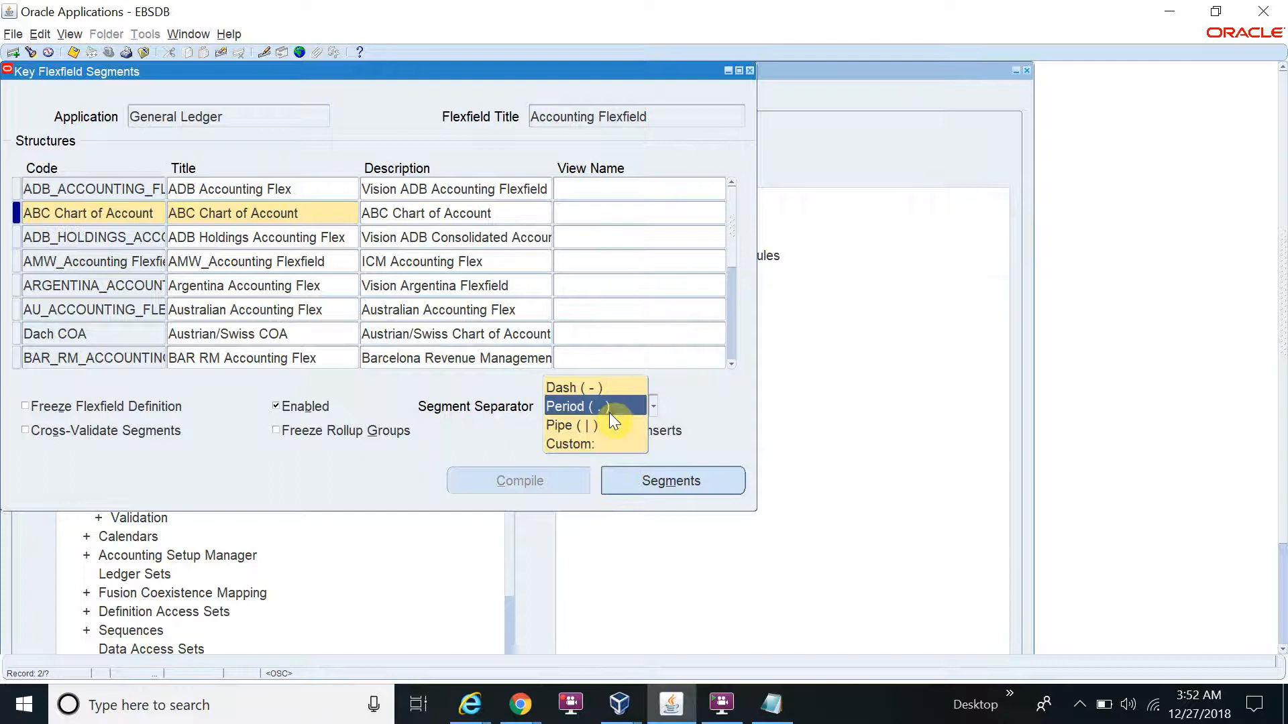
key("alt+Tab")
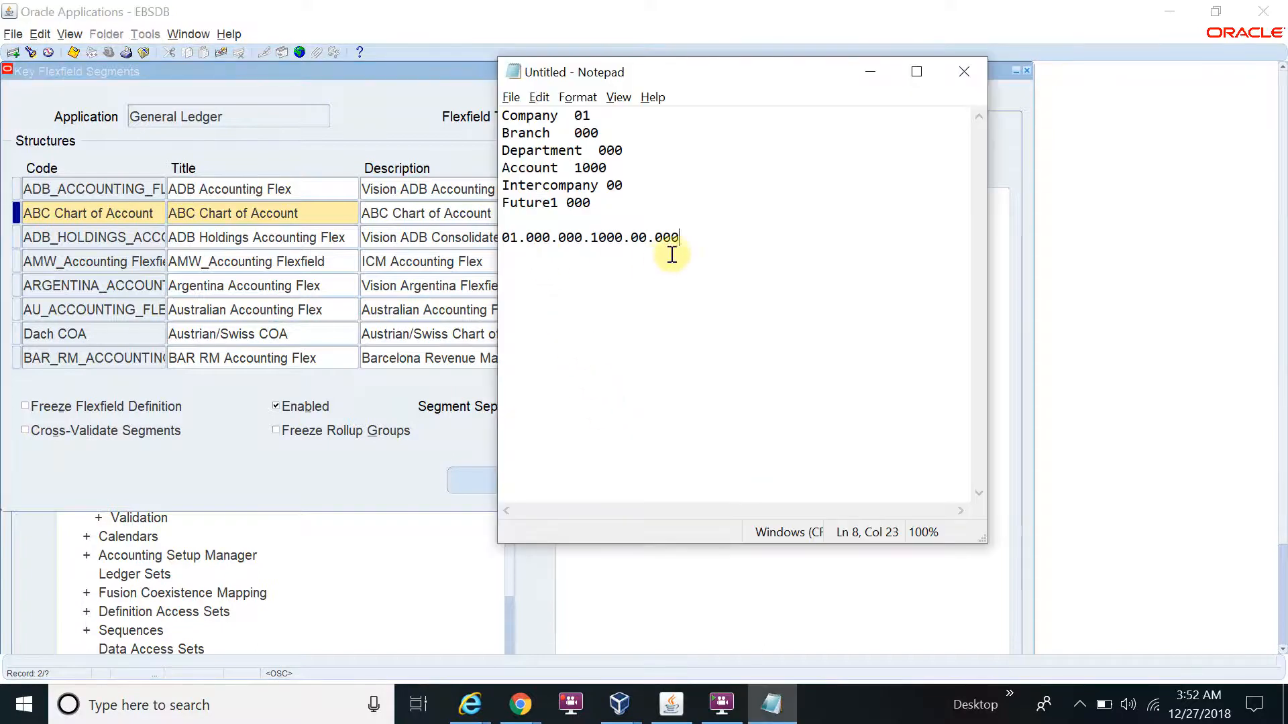
left_click_drag(676, 237, 519, 245)
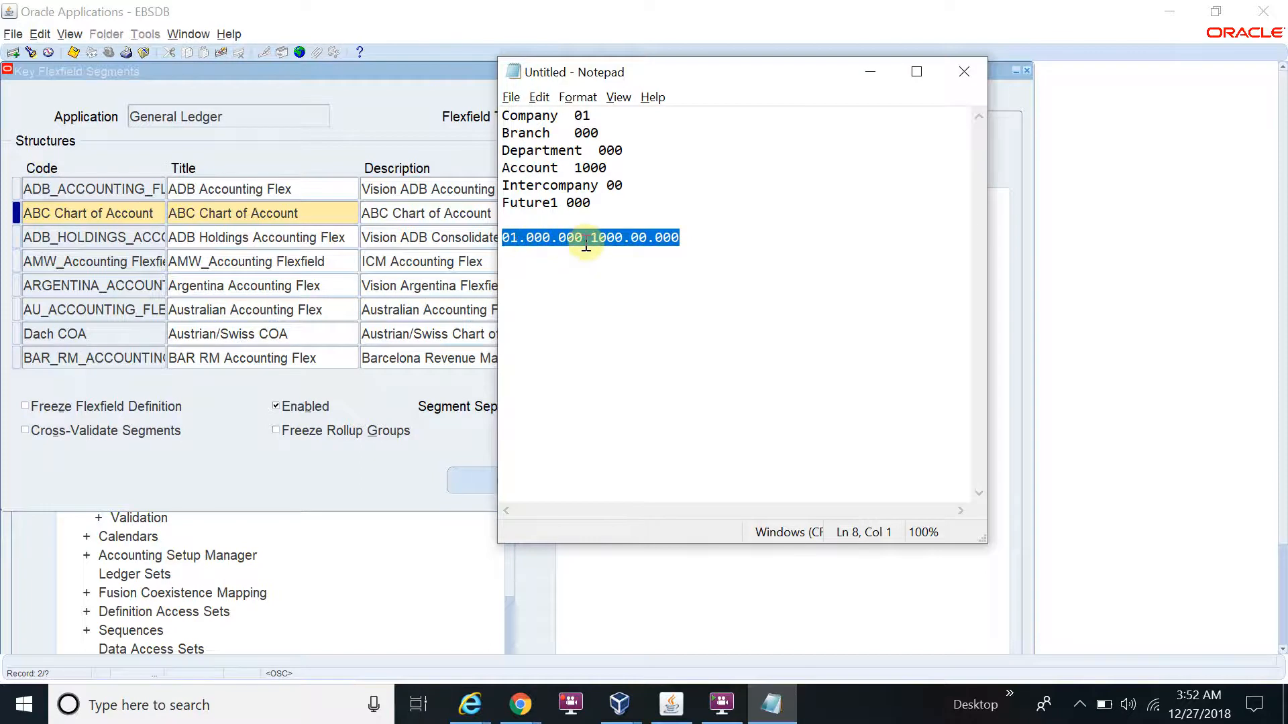
key("alt+Tab")
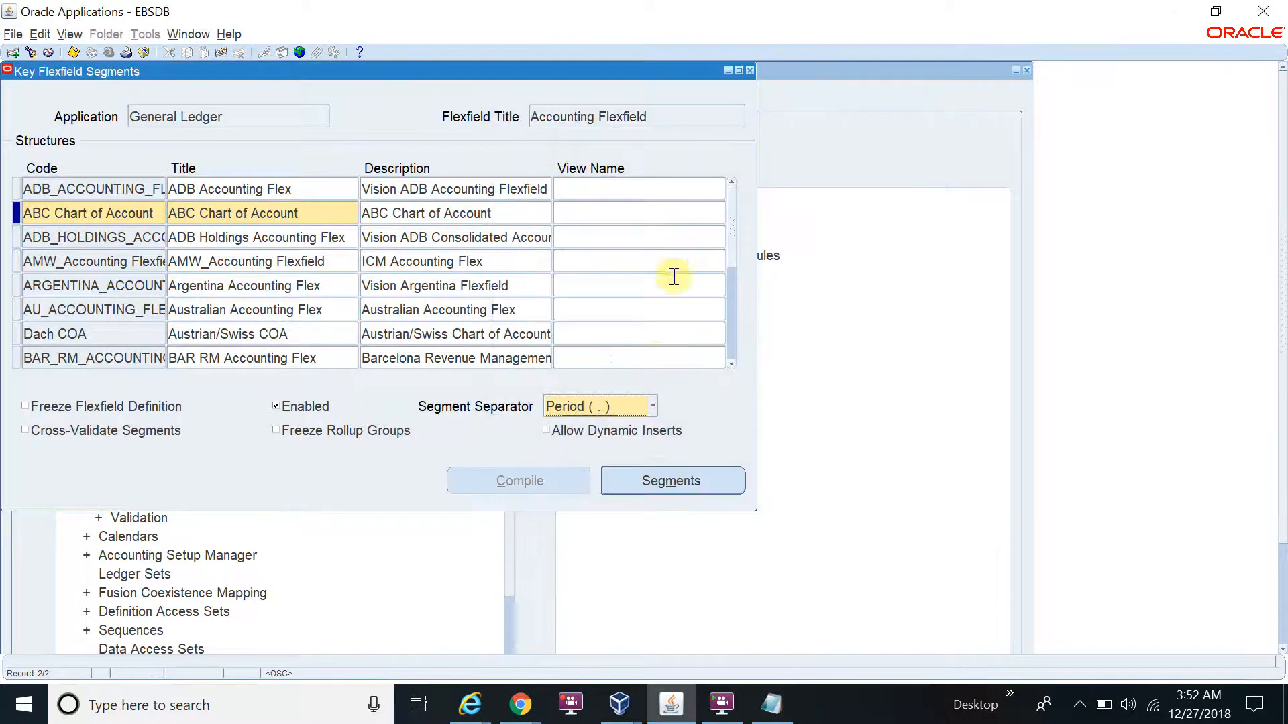
- Set the segment separator to Dash ( - ), and replace the first two periods of the Notepad sample account combination with dashes
left_click(644, 405)
left_click(609, 388)
key("alt+Tab")
left_click(528, 238)
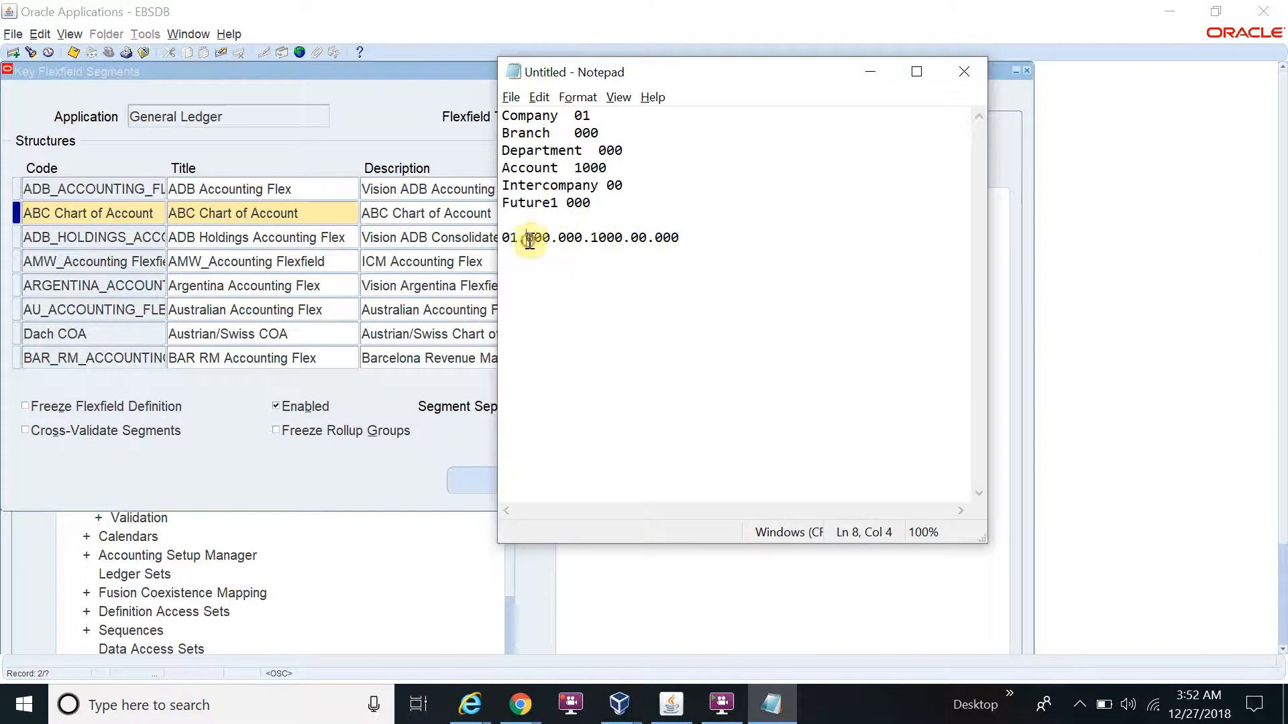
key("BackSpace")
type("-")
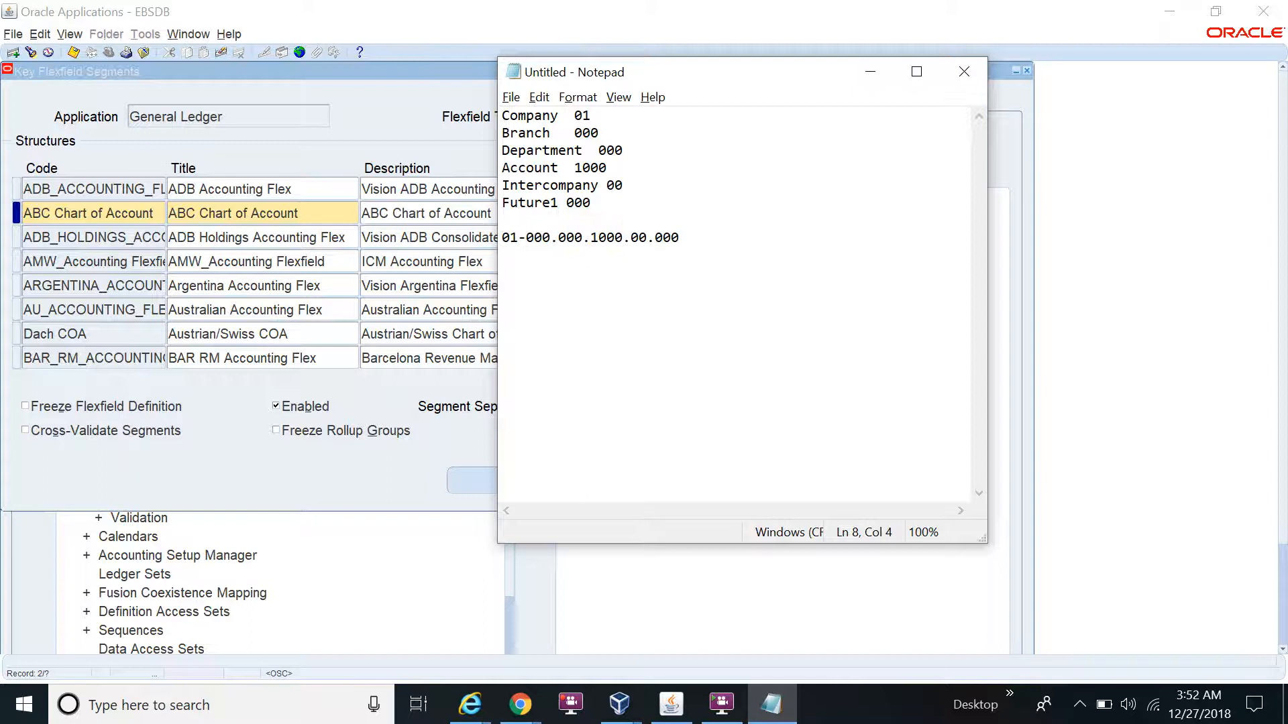
key("Right")
key("BackSpace")
type("-")
- Switch to Oracle Applications and set the segment separator of ABC Chart of Account to Period ( . )
key("alt+Tab")
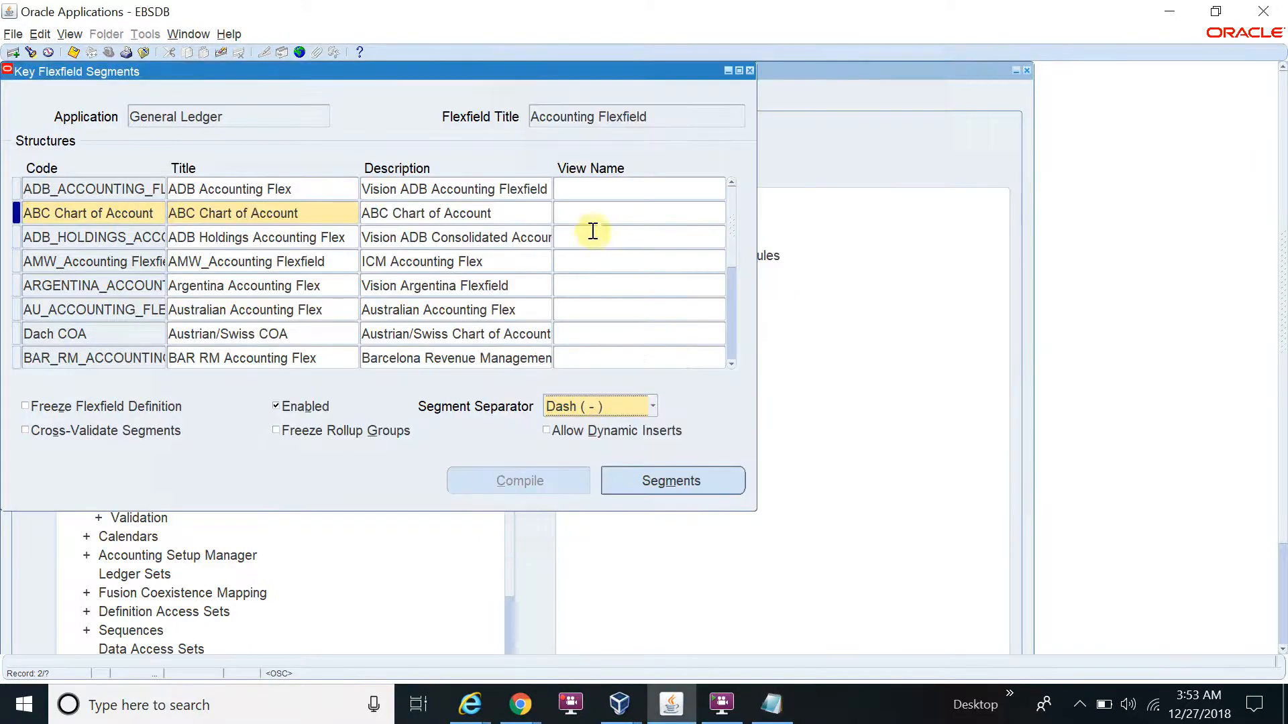
left_click(633, 409)
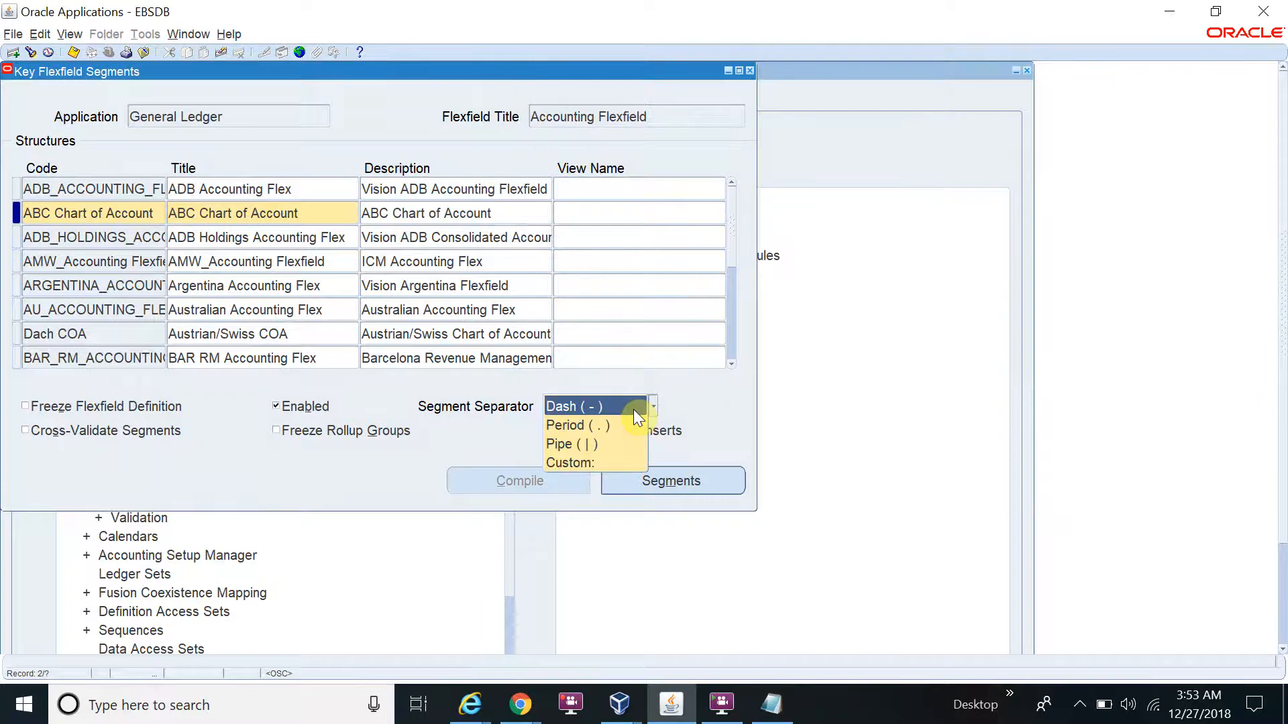
left_click(595, 427)
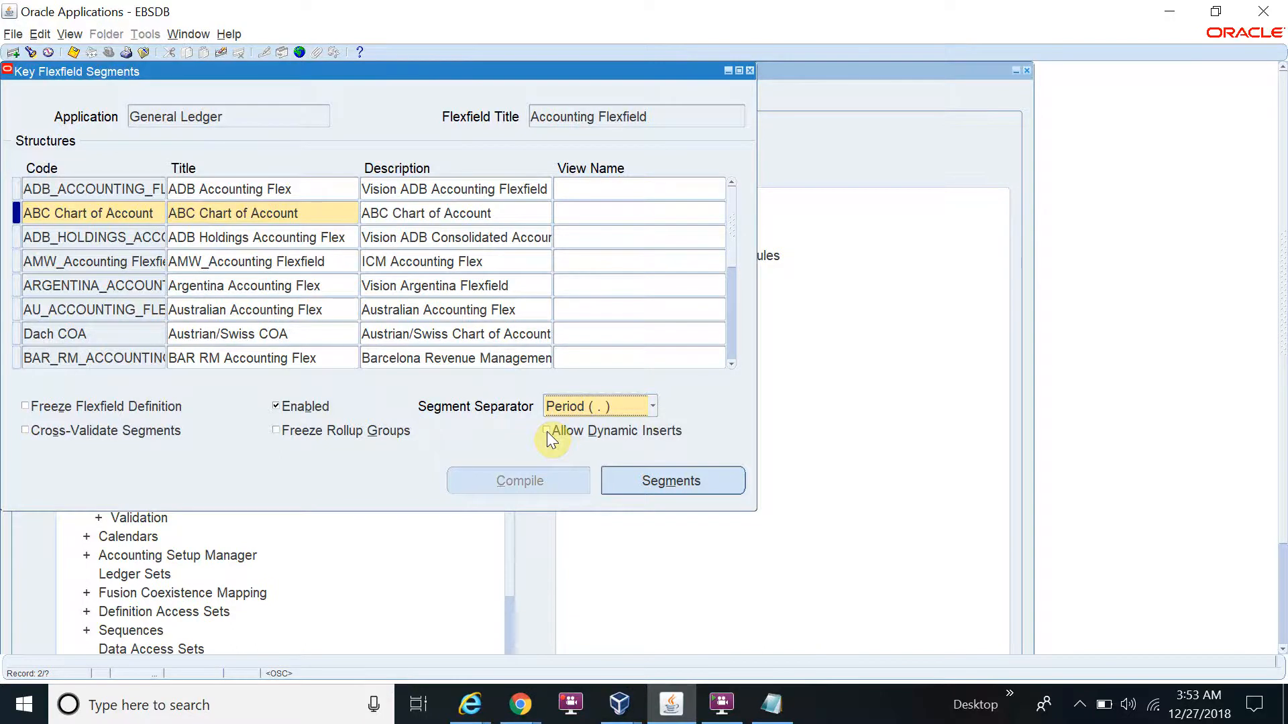
- Compare the sample account combination in Notepad with the separator and dynamic insert settings in Oracle Applications
key("alt+Tab")
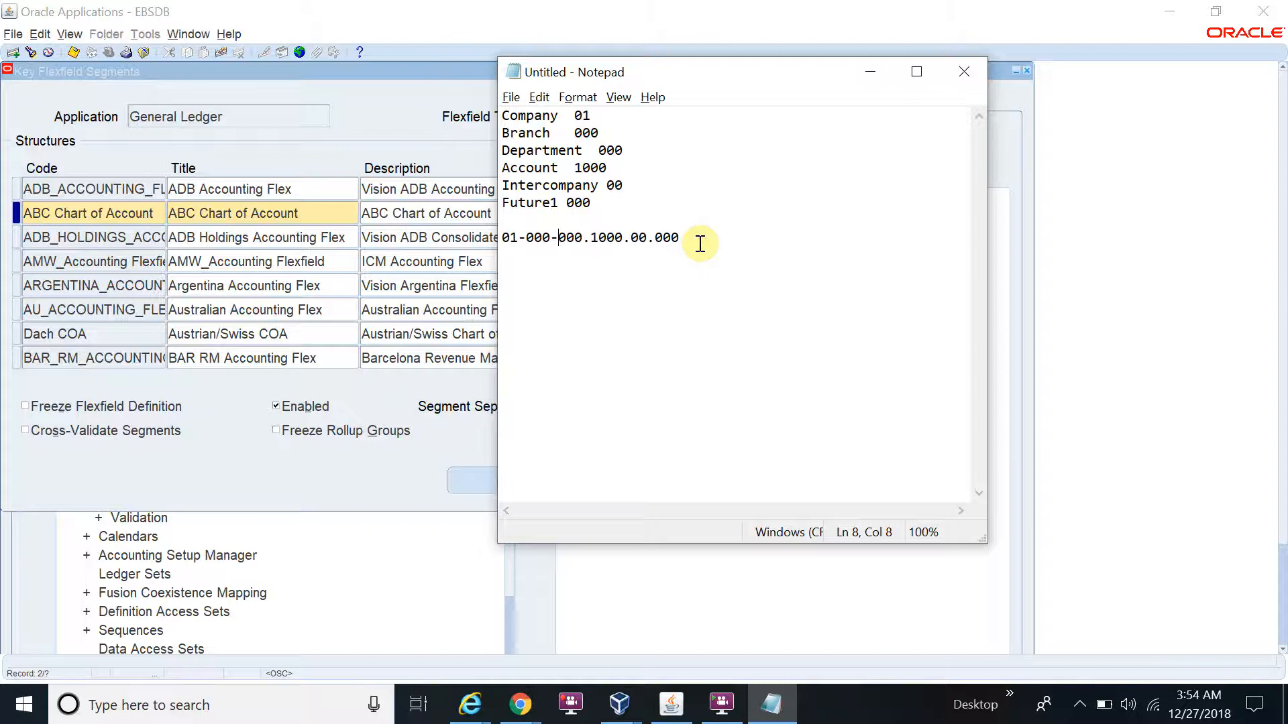
left_click_drag(692, 238, 500, 239)
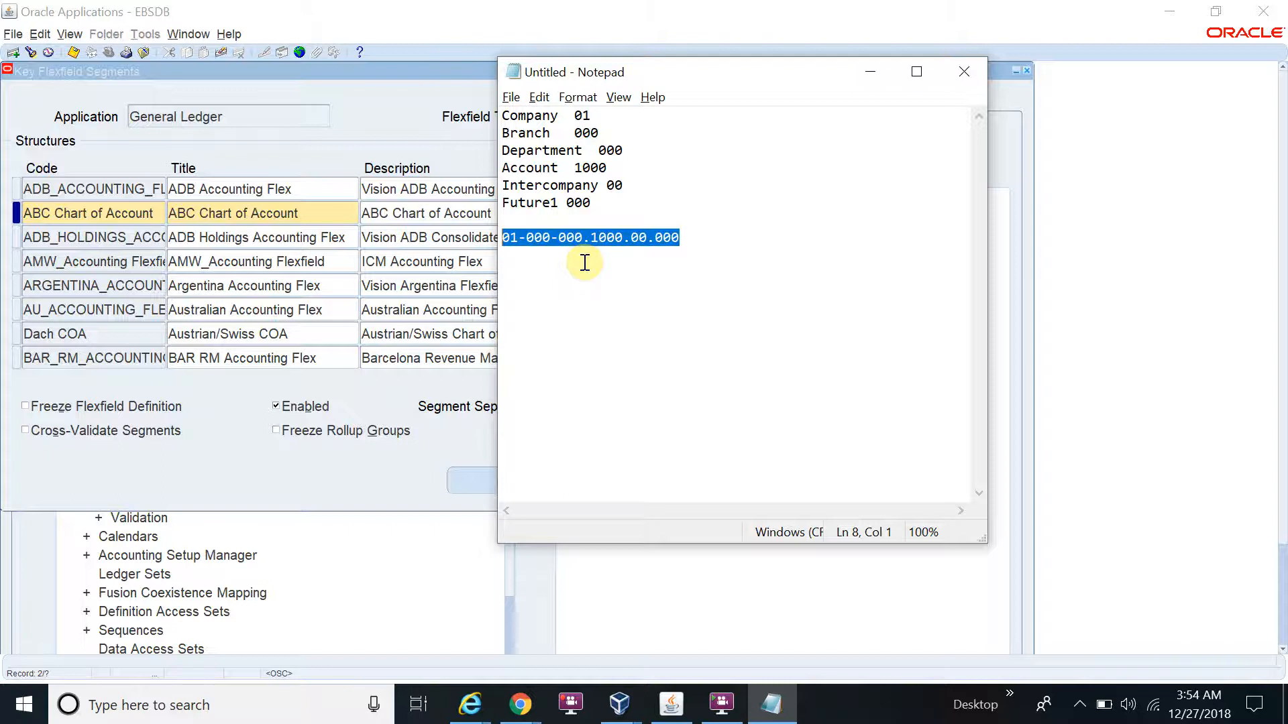
key("alt+Tab")
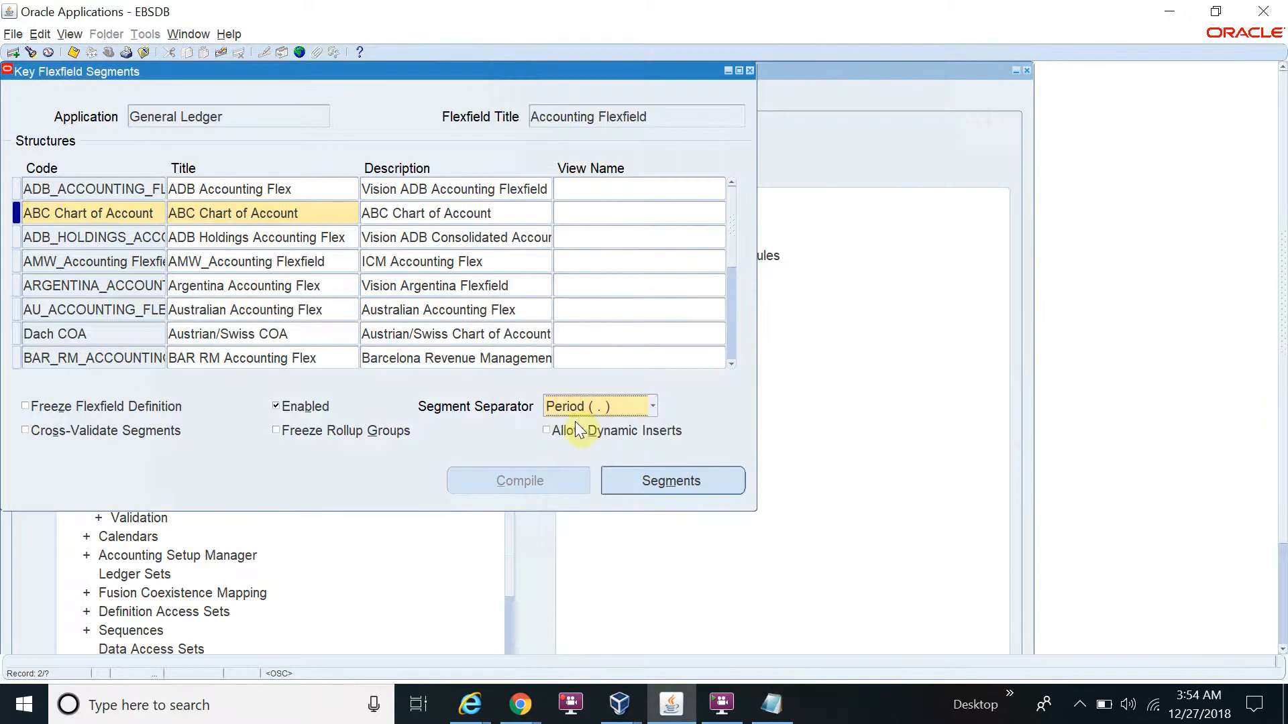
key("alt+Tab")
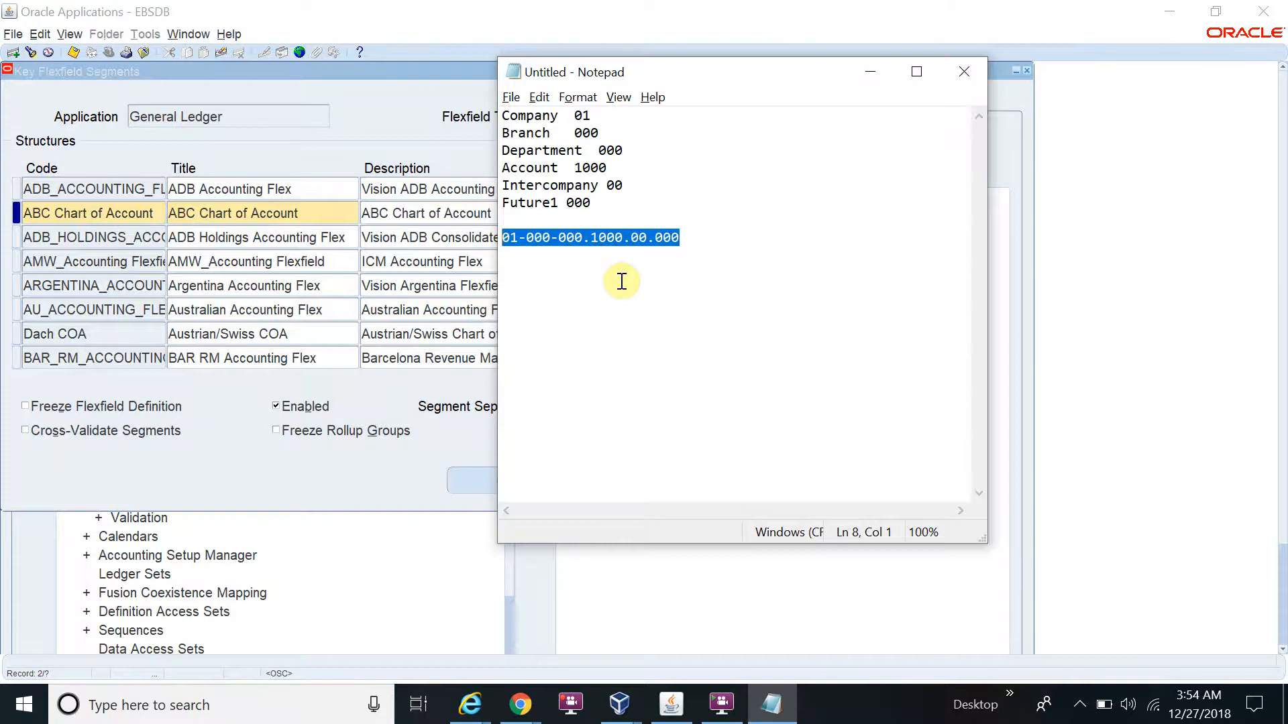
key("alt+Tab")
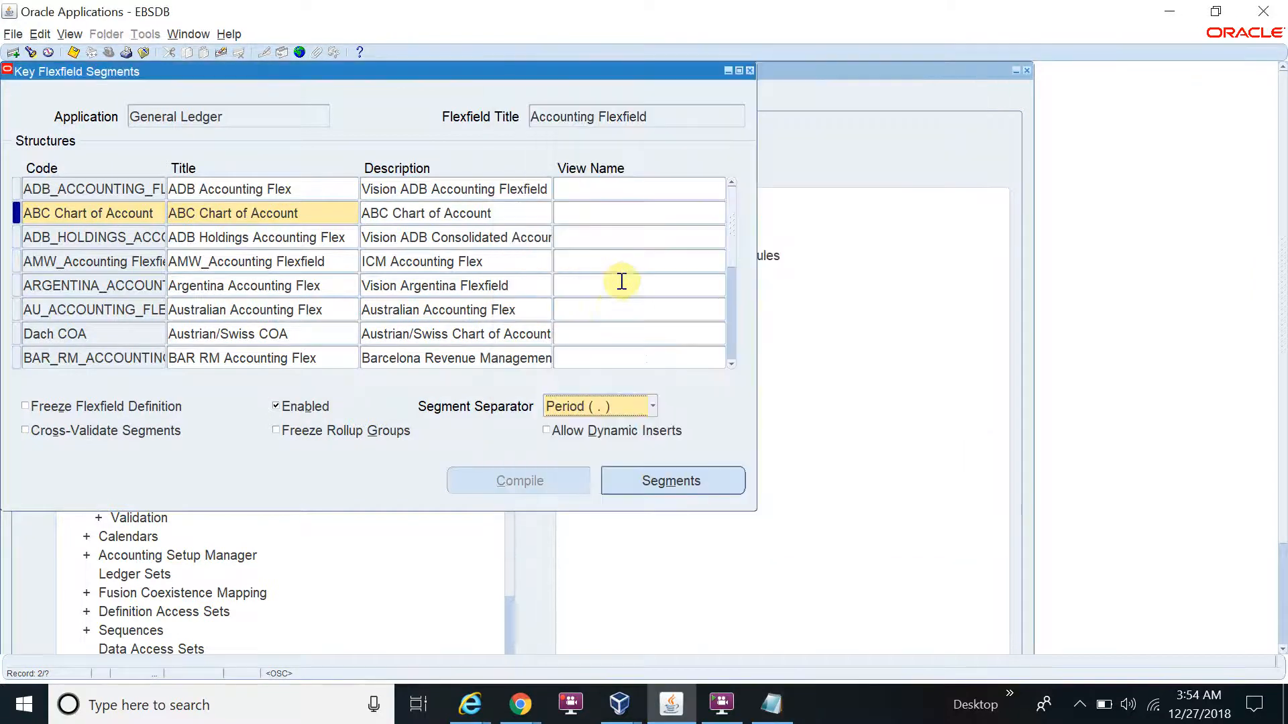
- Enable Allow Dynamic Inserts, Cross-Validate Segments and Freeze Rollup Groups for the ABC Chart of Account structure
left_click(552, 432)
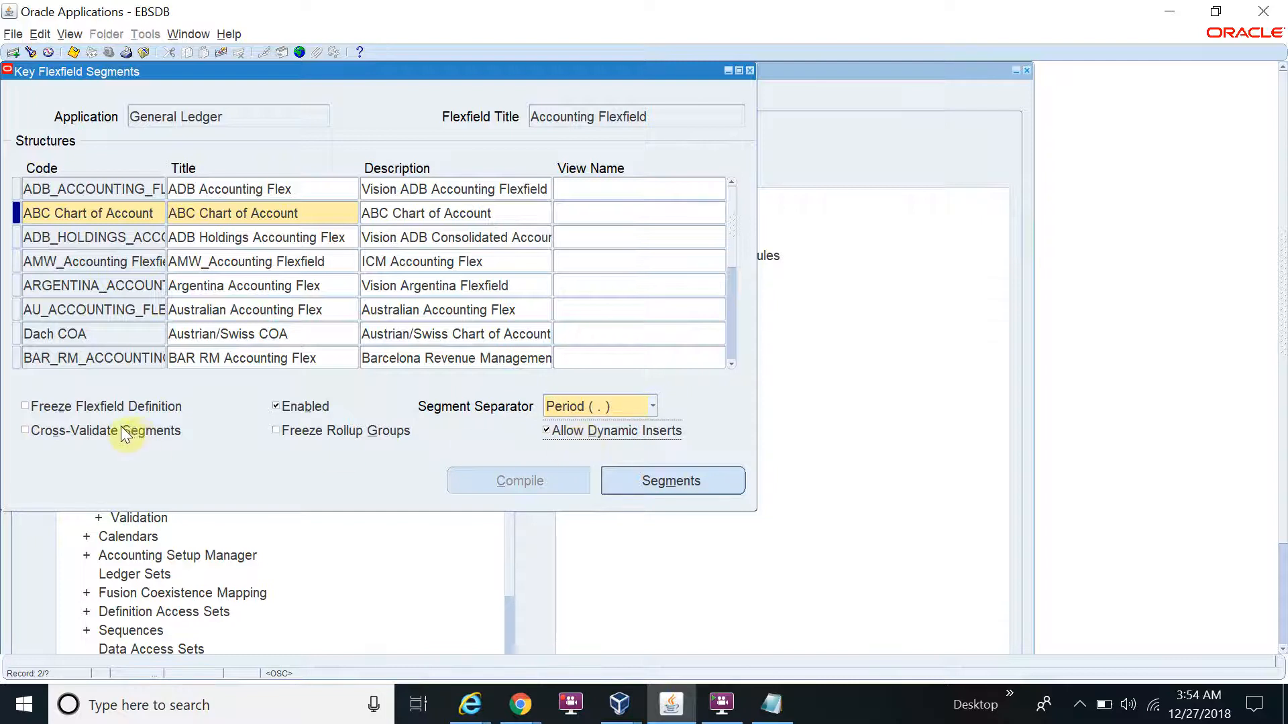
left_click(20, 432)
left_click(274, 431)
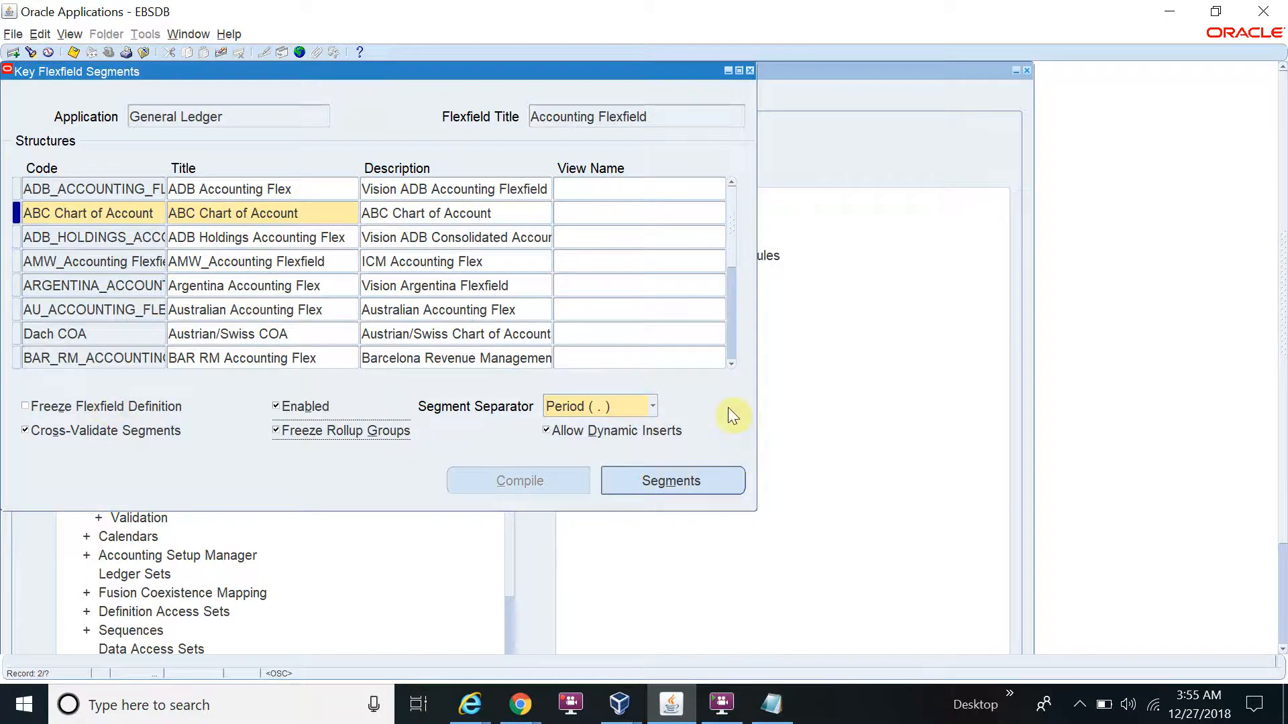
- Open the structure's segments and add segment number 1, Company, with the prompt Company and column SEGMENT1
left_click(702, 477)
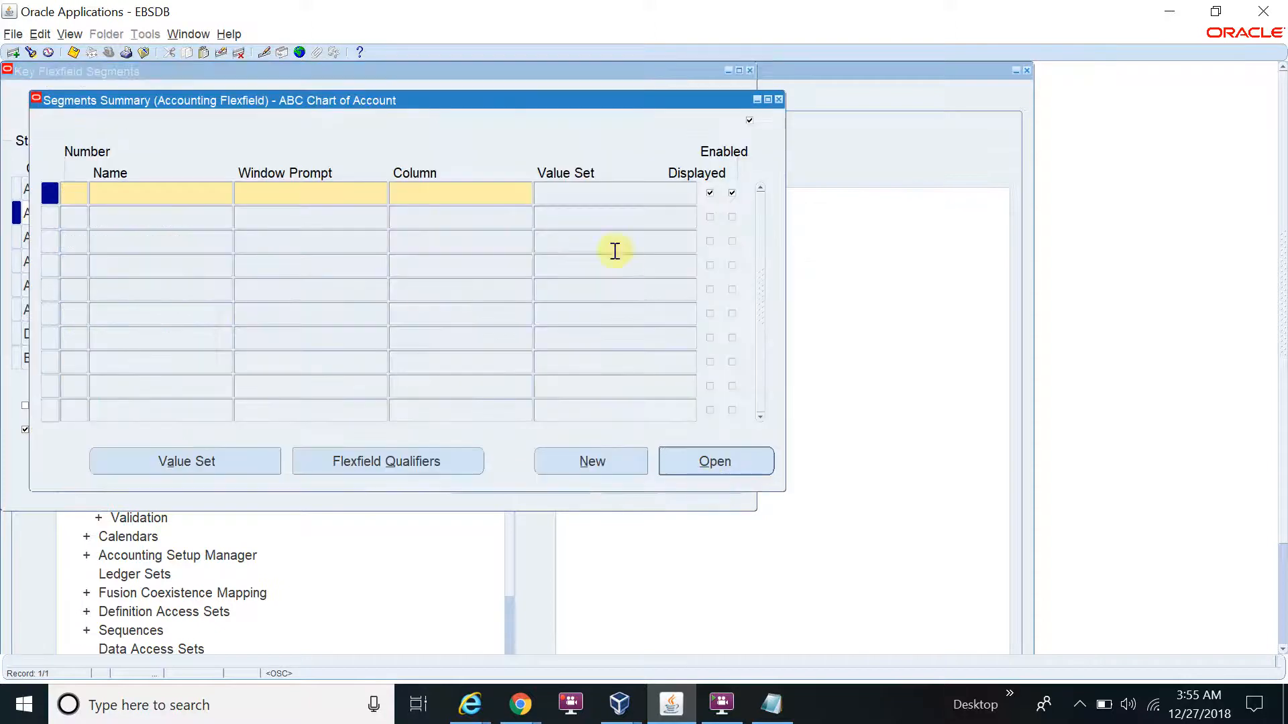
left_click_drag(587, 99, 698, 175)
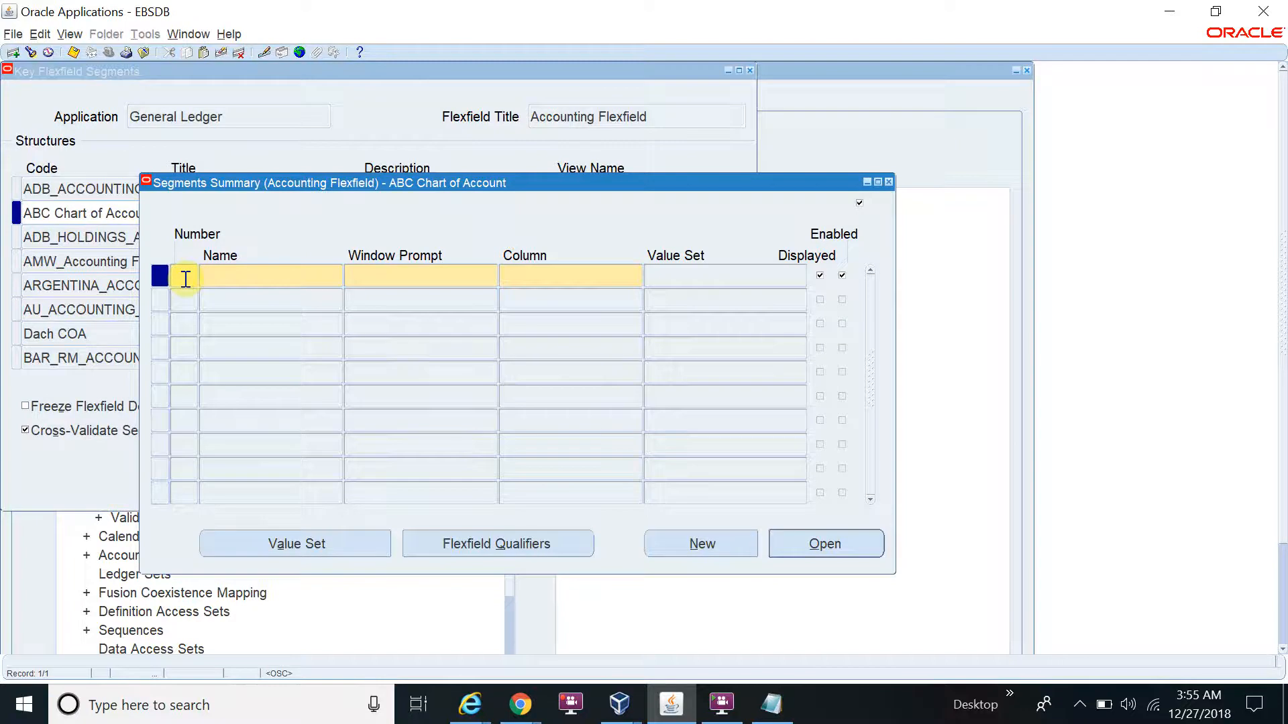
type("1")
type("Company")
key("Tab")
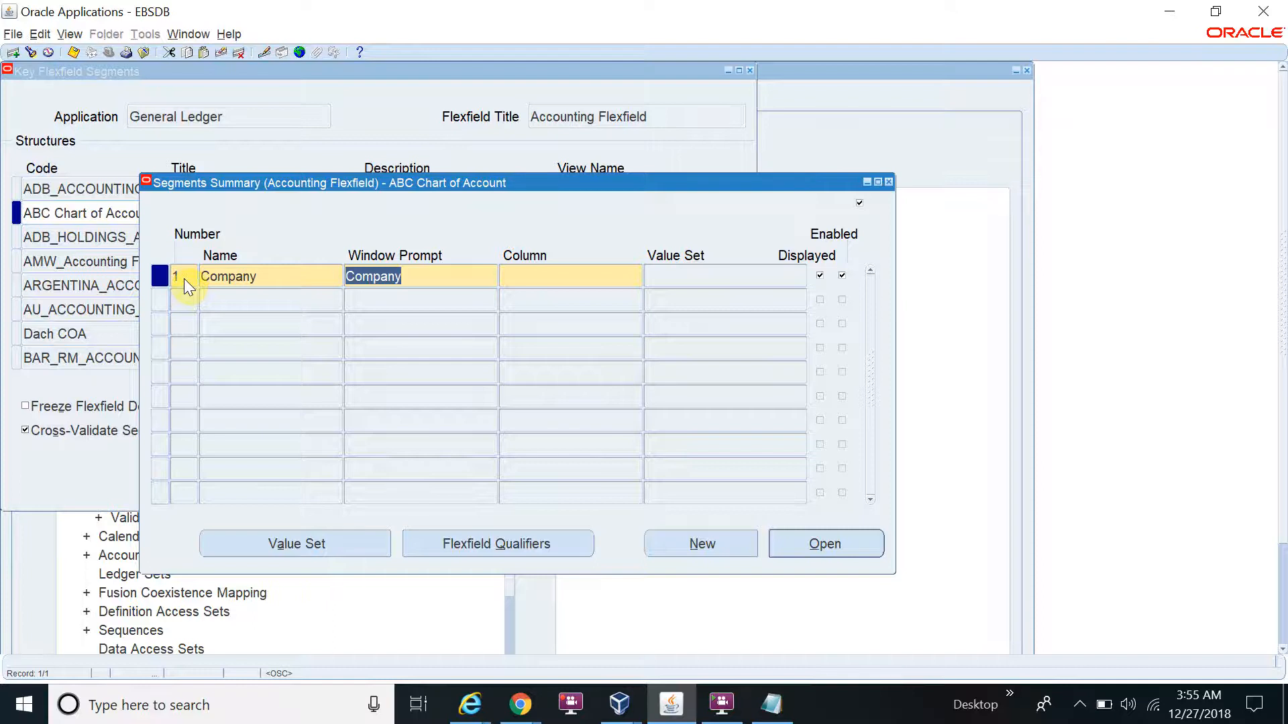
left_click(511, 279)
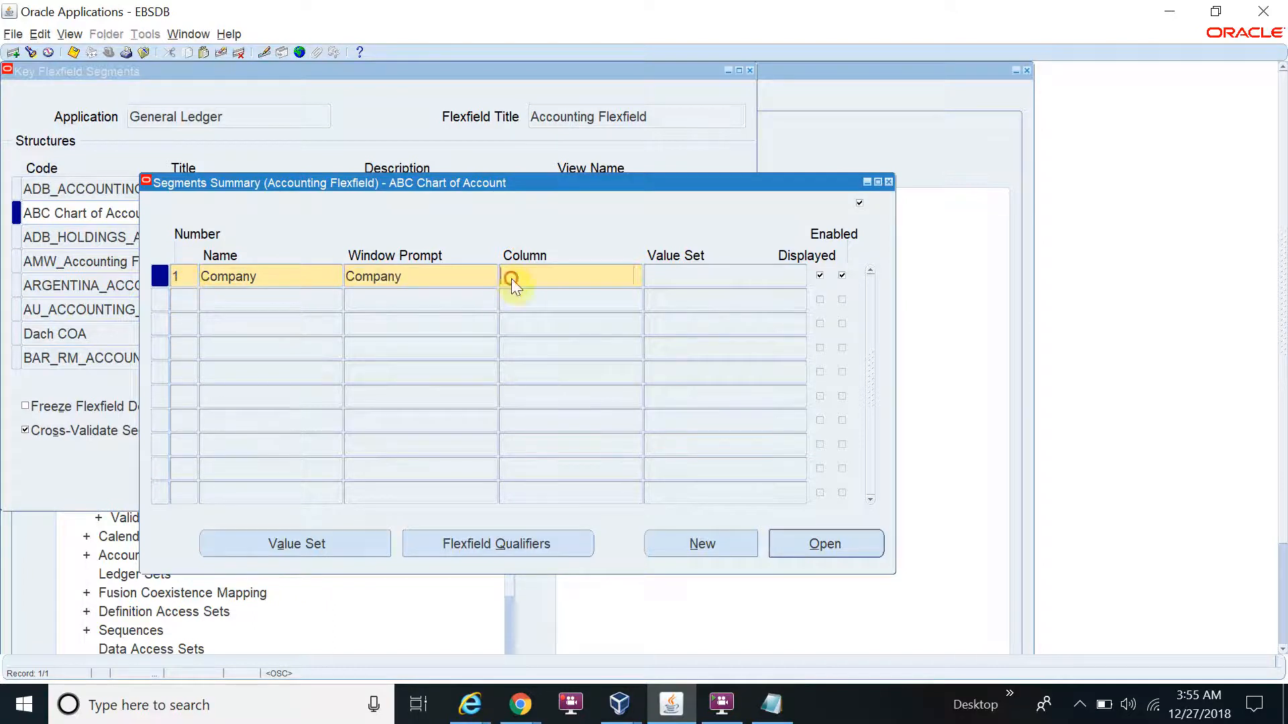
left_click(638, 277)
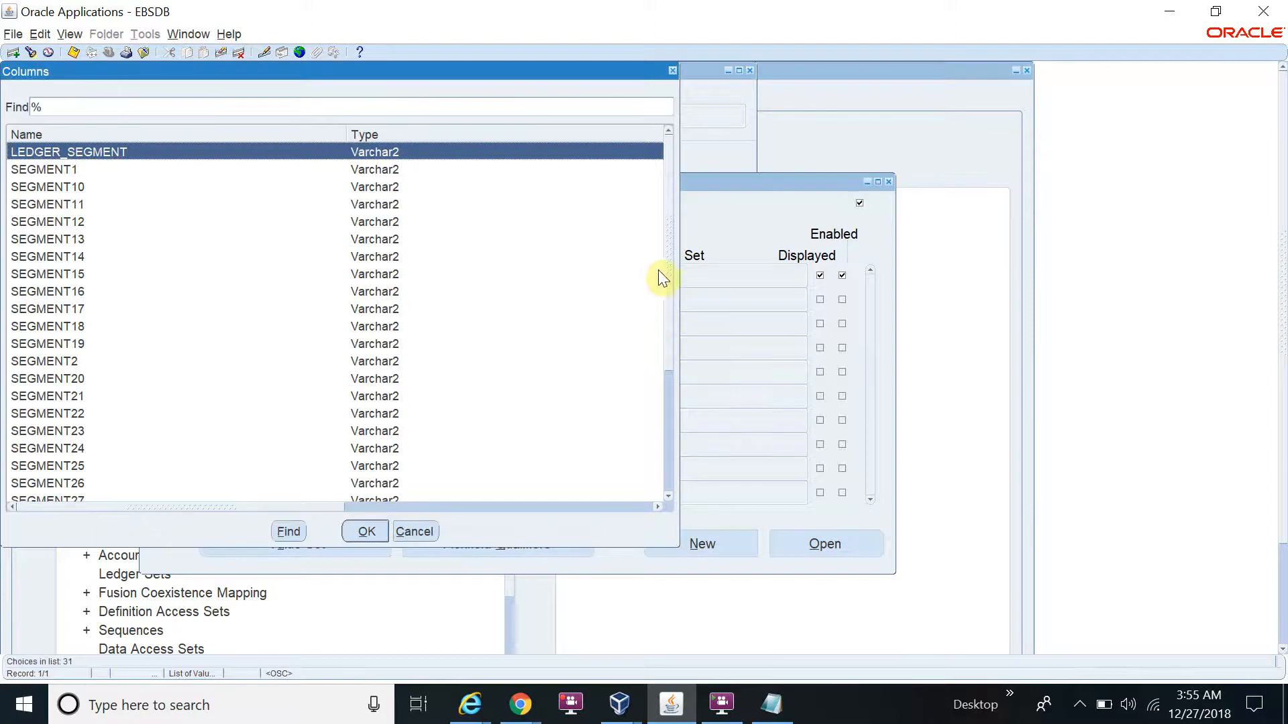
left_click(107, 172)
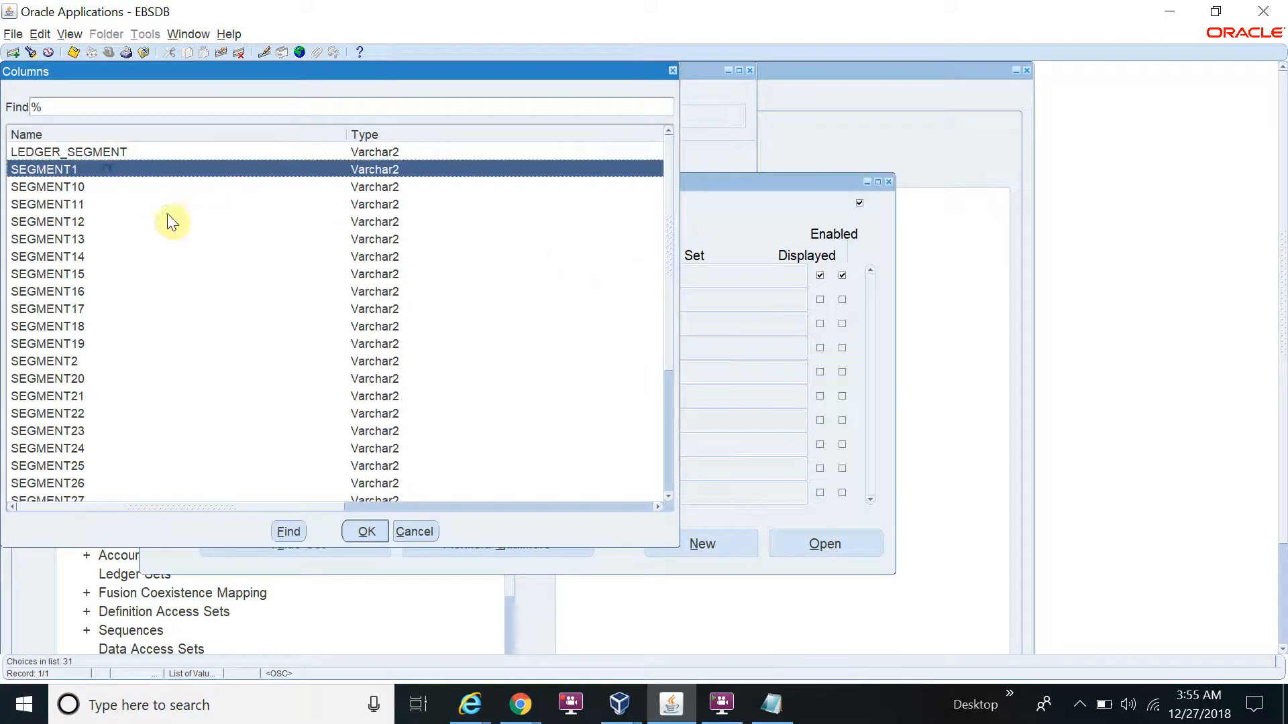
left_click(366, 532)
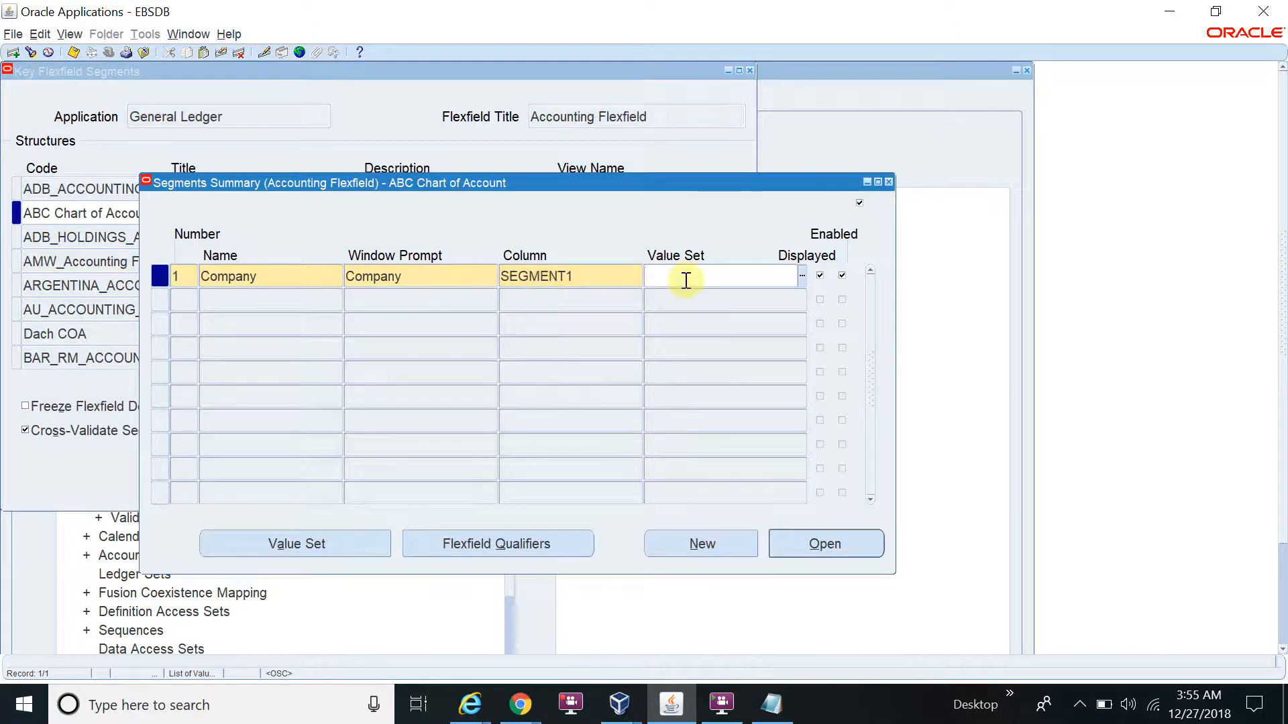
- Add segment number 2, Branch, following the Notepad list, with the prompt Branch and column SEGMENT2
left_click(188, 301)
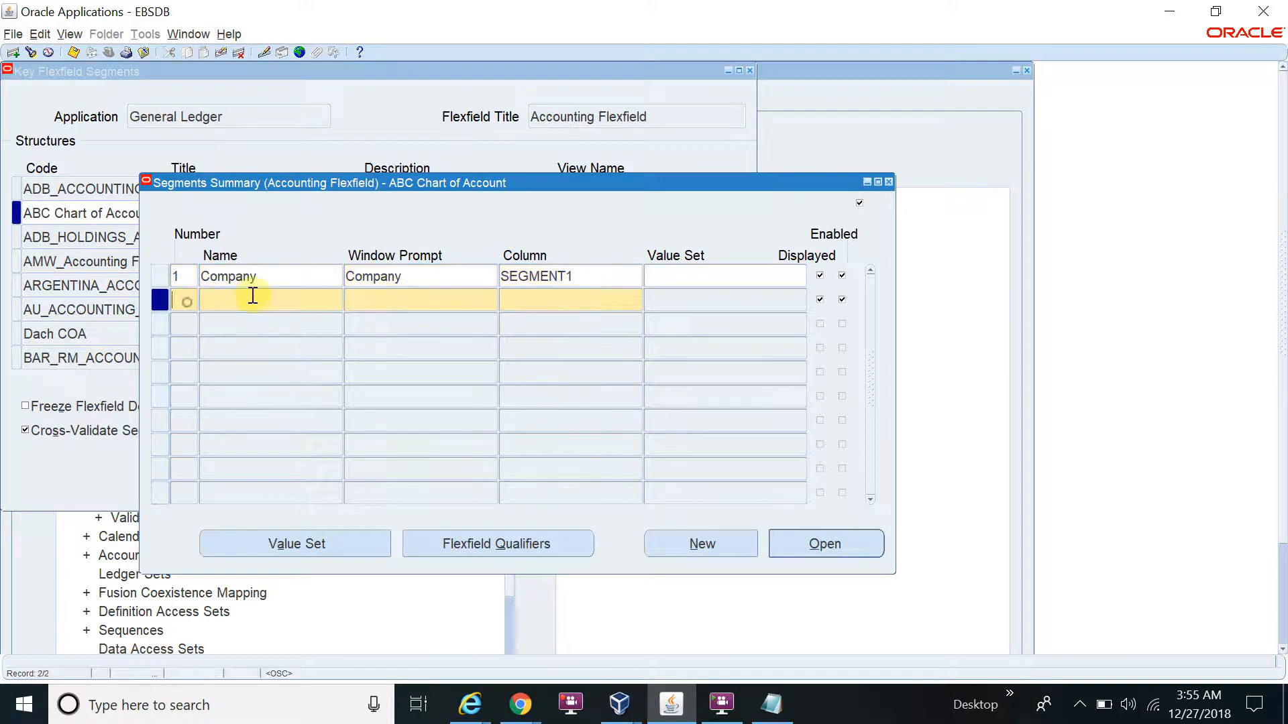
type("2")
key("Tab")
left_click(771, 713)
left_click(770, 713)
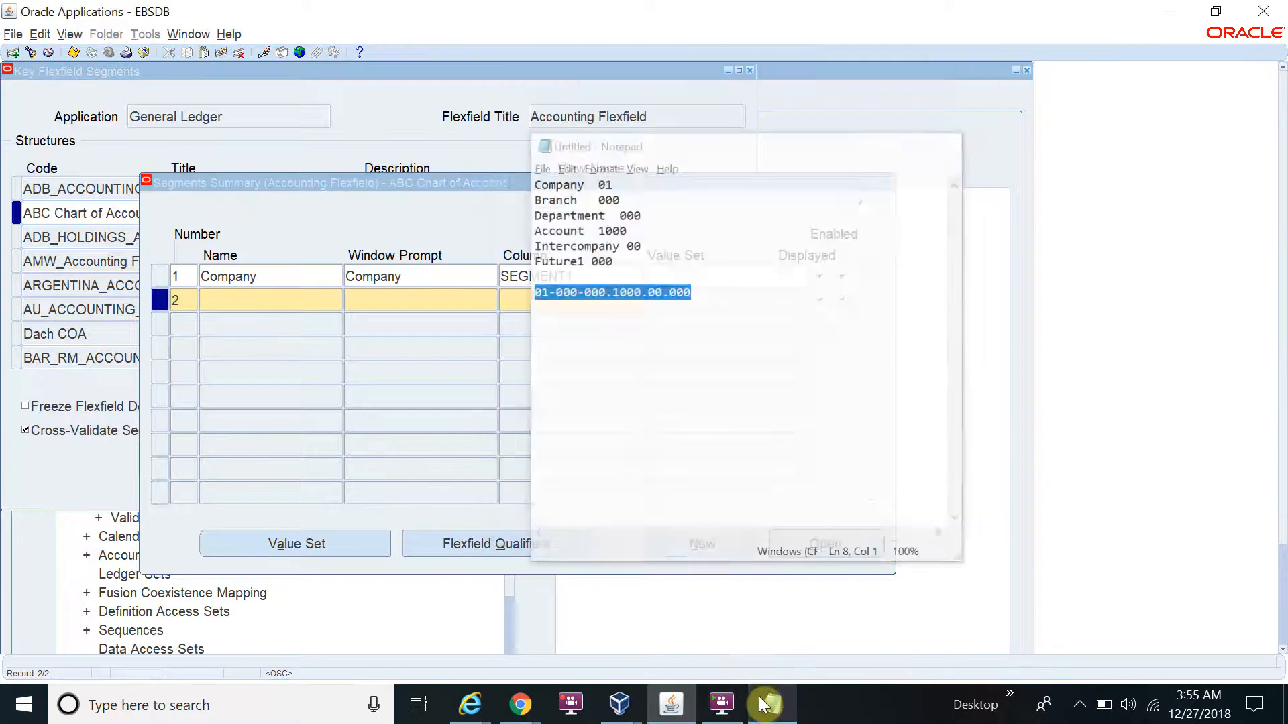
type("Branch")
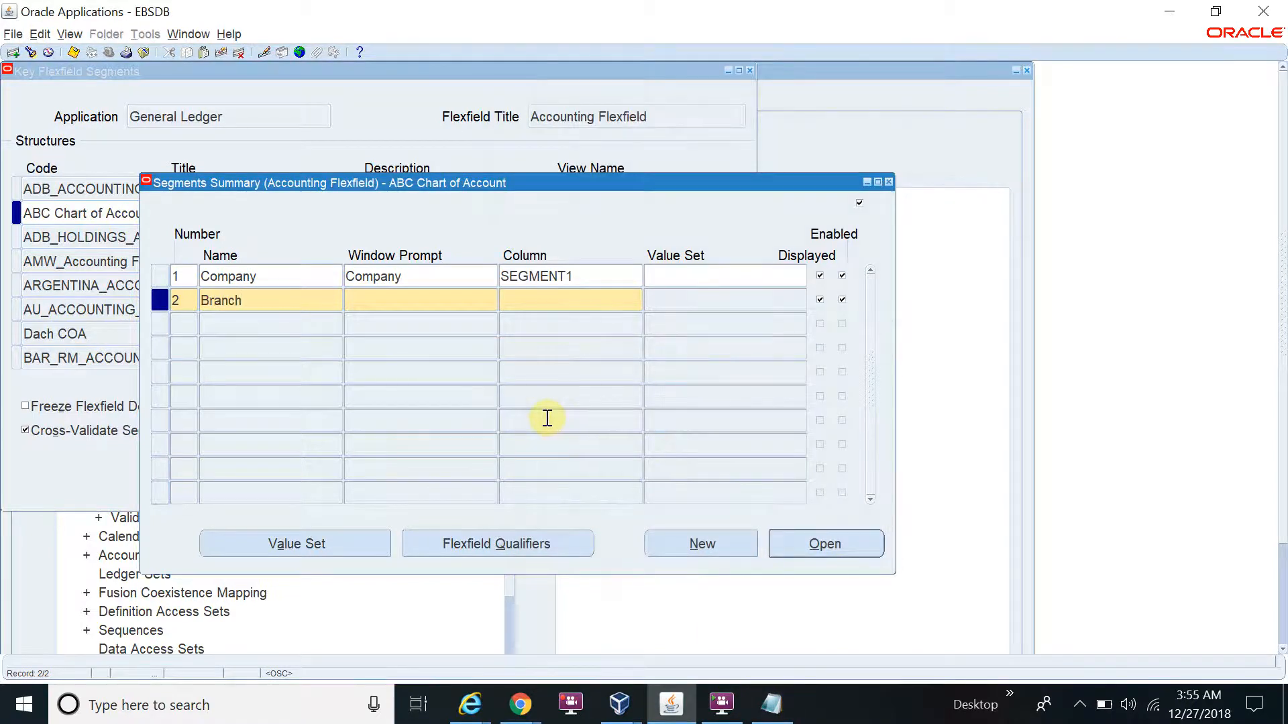
key("Tab")
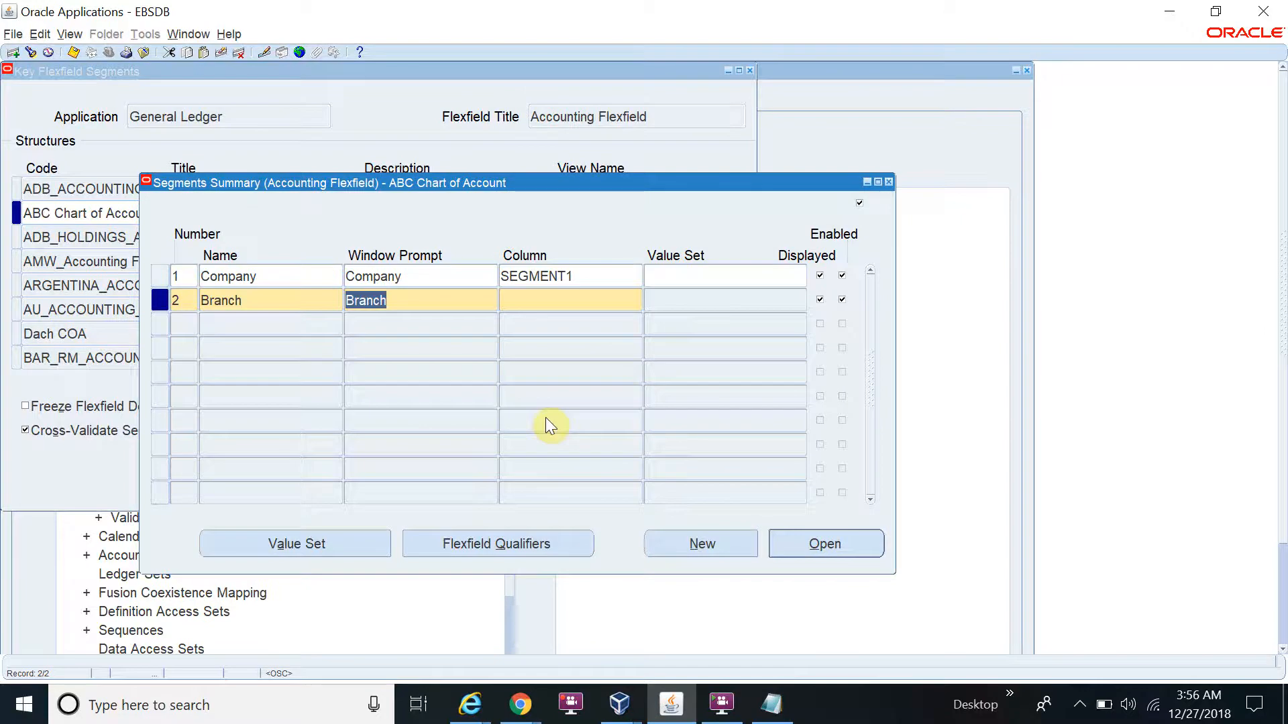
key("Tab")
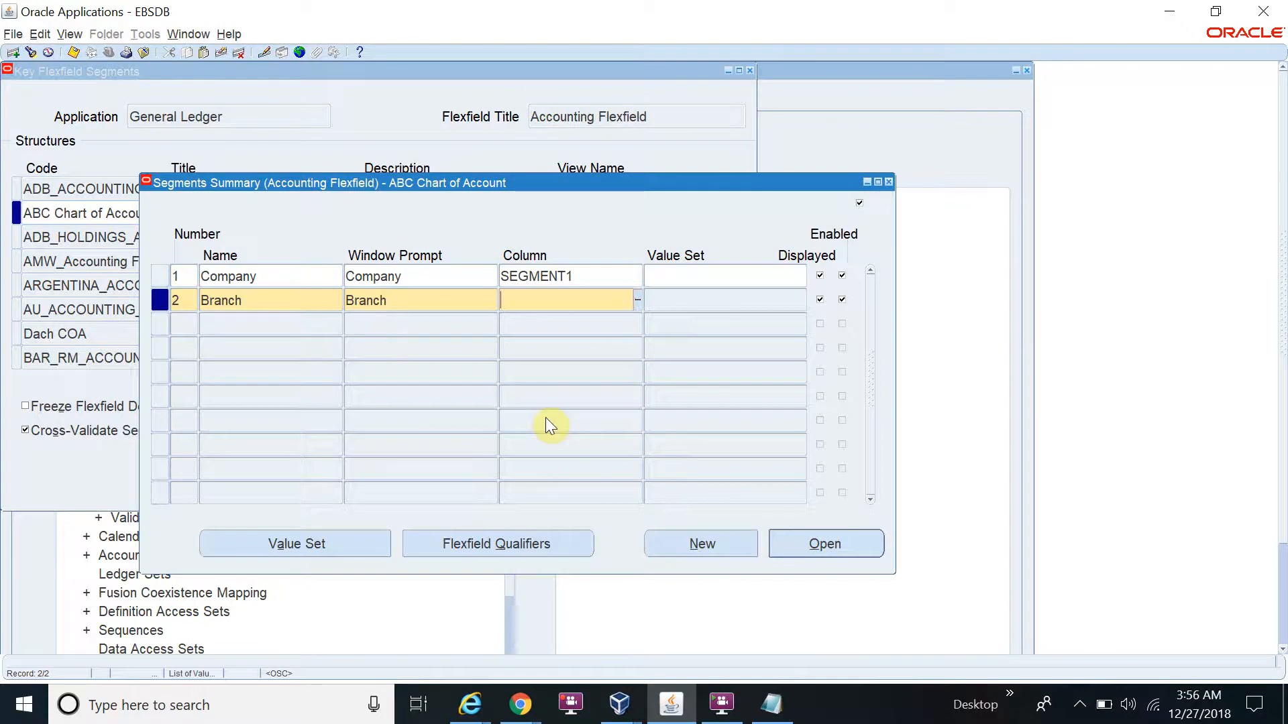
key("shift+F5")
key("Right")
key("BackSpace")
type("2")
- Add segment number 3, Department, with the prompt Department and column SEGMENT3
key("Down")
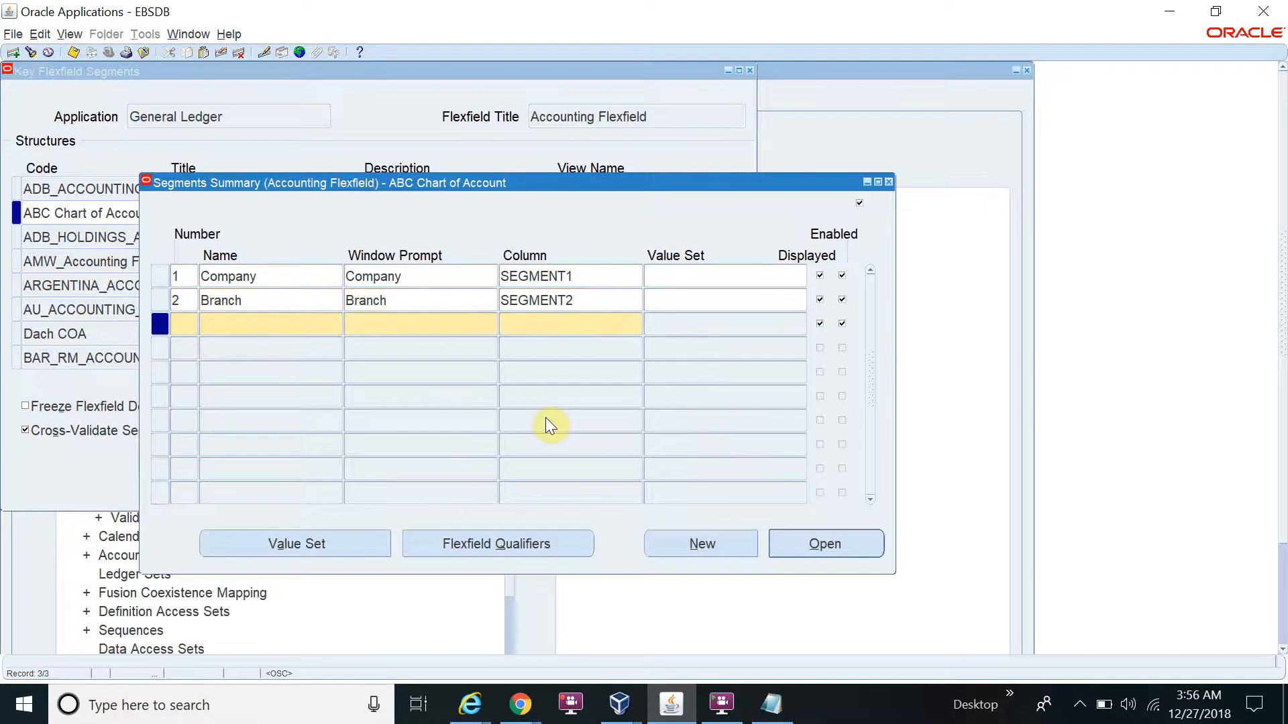
type("3")
type("De")
type("partmen")
type("t")
key("Tab")
key("Tab")
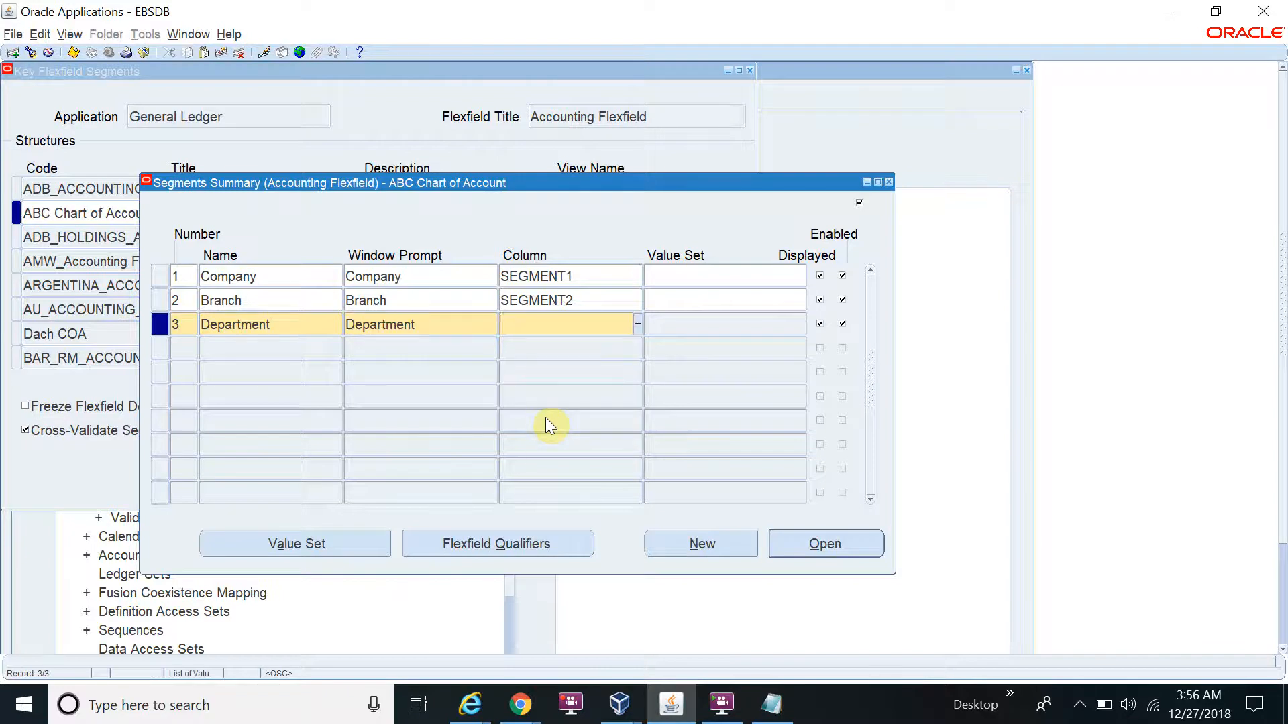
key("shift+F5")
key("End")
key("BackSpace")
type("3")
- Add segment number 4, Account, with the prompt Account and column SEGMENT4
key("Down")
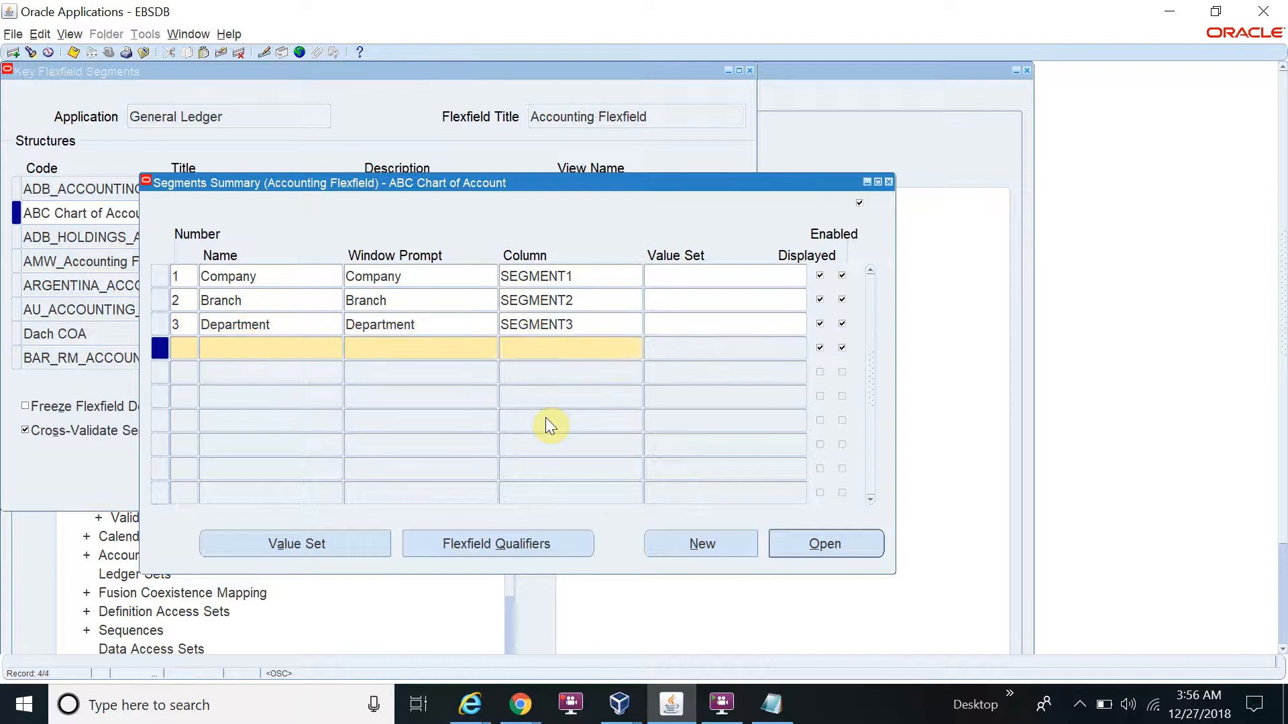
type("4")
key("Tab")
type("Account")
key("Tab")
key("Tab")
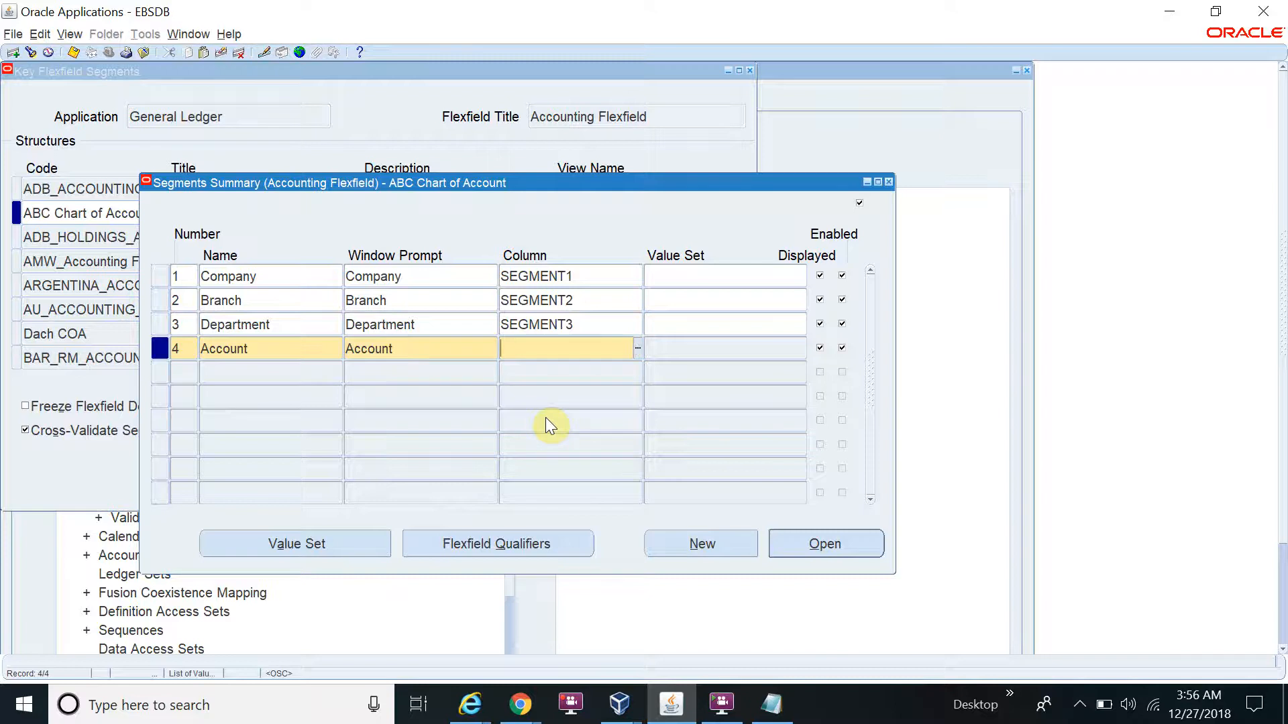
key("shift+F5")
key("End")
key("BackSpace")
type("4")
- Add segment number 5, Intercompany, with the prompt Intercompany and column SEGMENT5
key("Down")
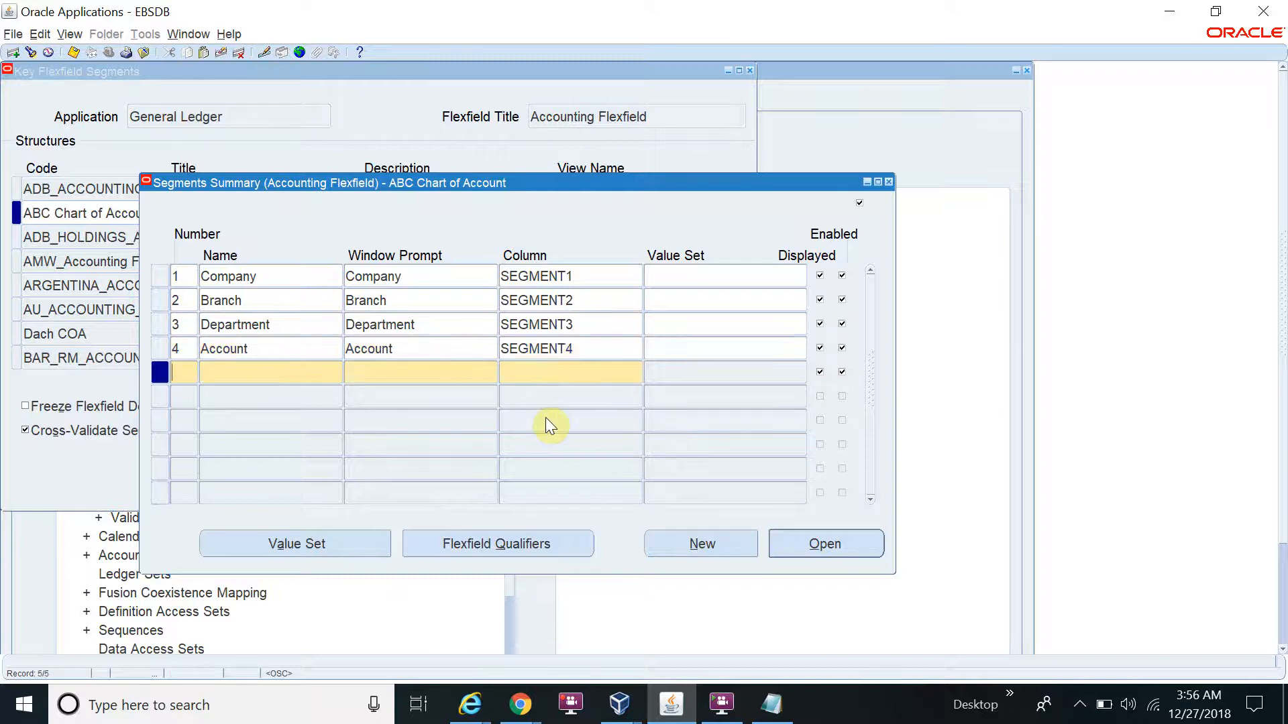
type("5")
type("Intercomp")
type("any")
key("Tab")
key("Tab")
key("shift+F5")
key("Right")
key("BackSpace")
type("5")
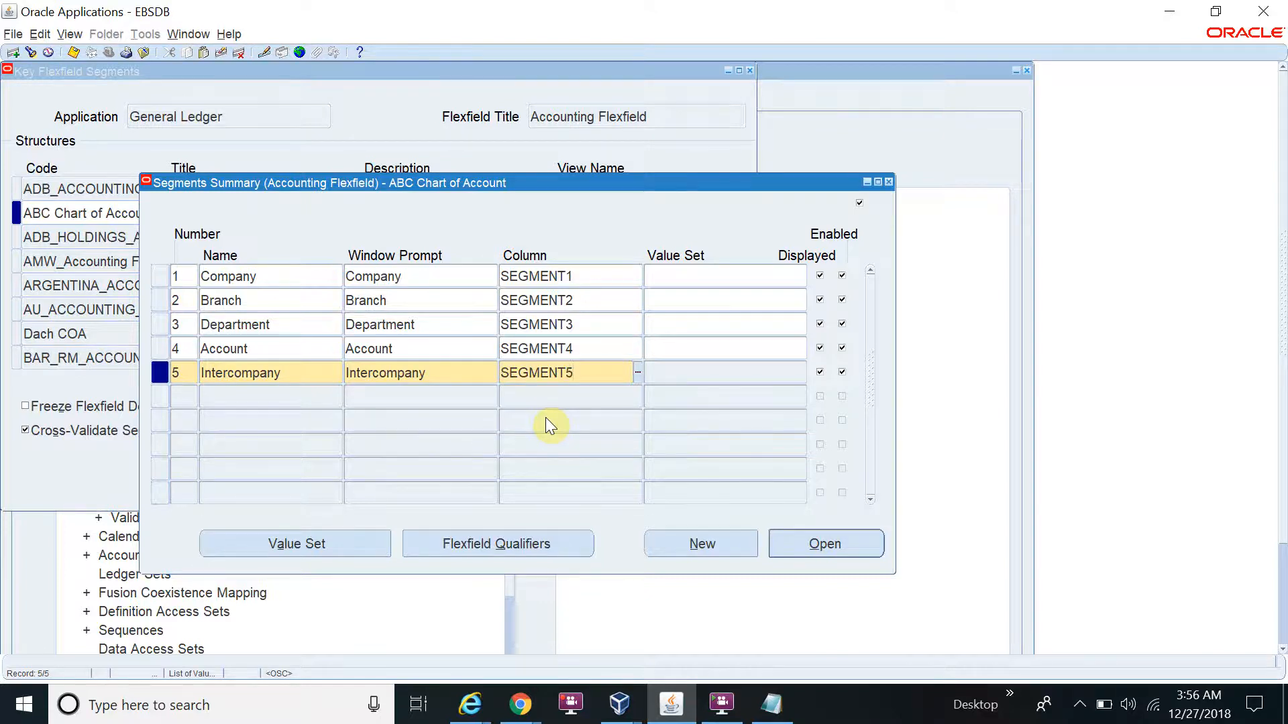
- Add segment number 6, Future1, with the prompt Future1 and column SEGMENT6, and save the segment definitions
key("Down")
type("6")
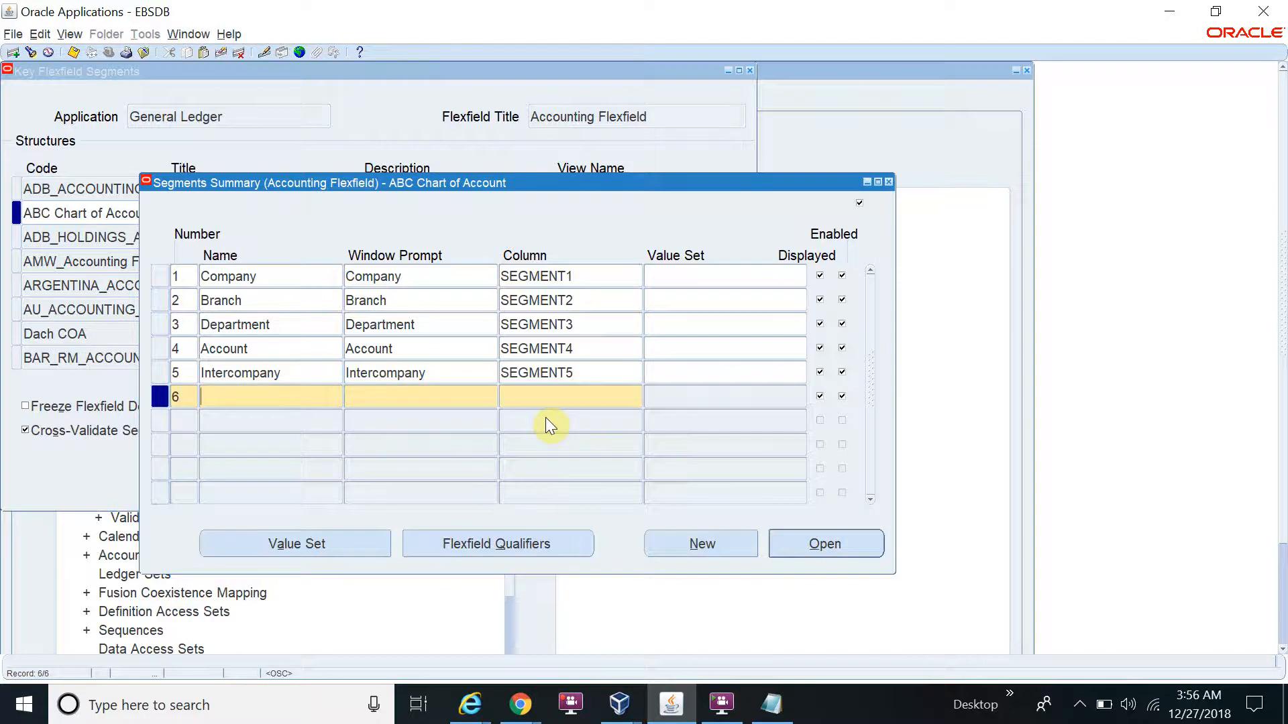
type("Future1")
key("Tab")
key("Tab")
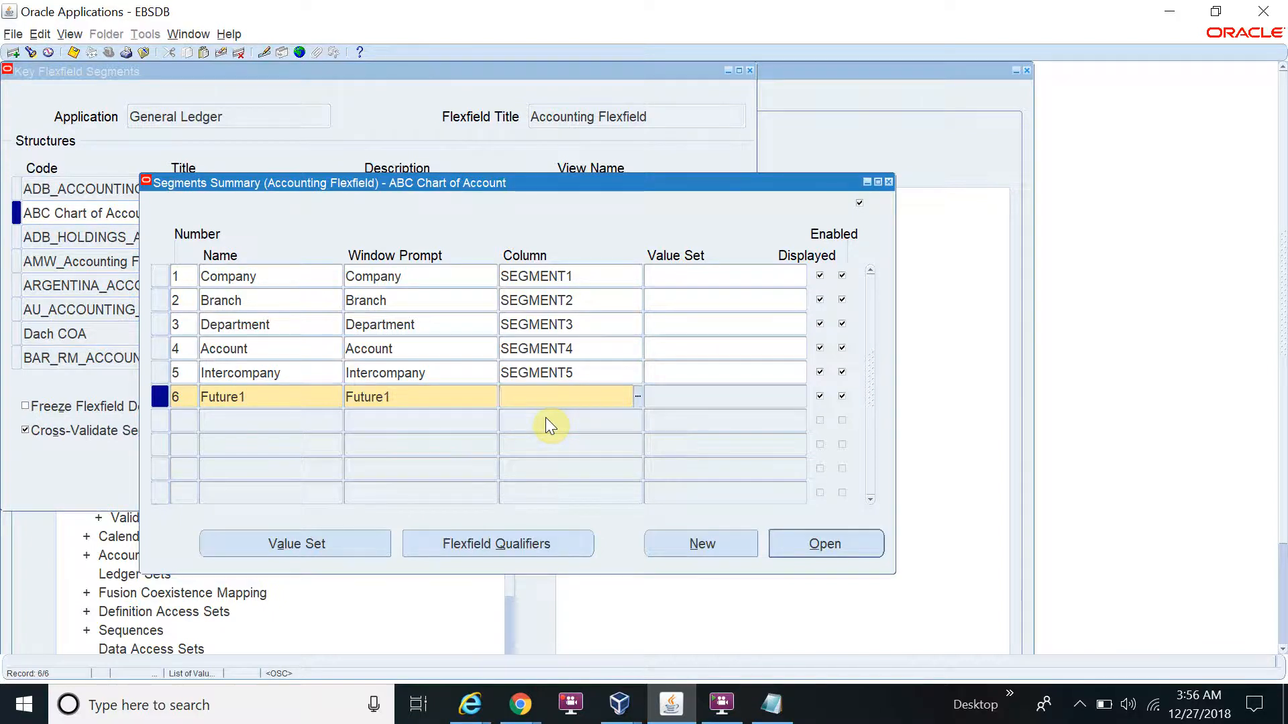
key("End")
key("BackSpace")
type("6")
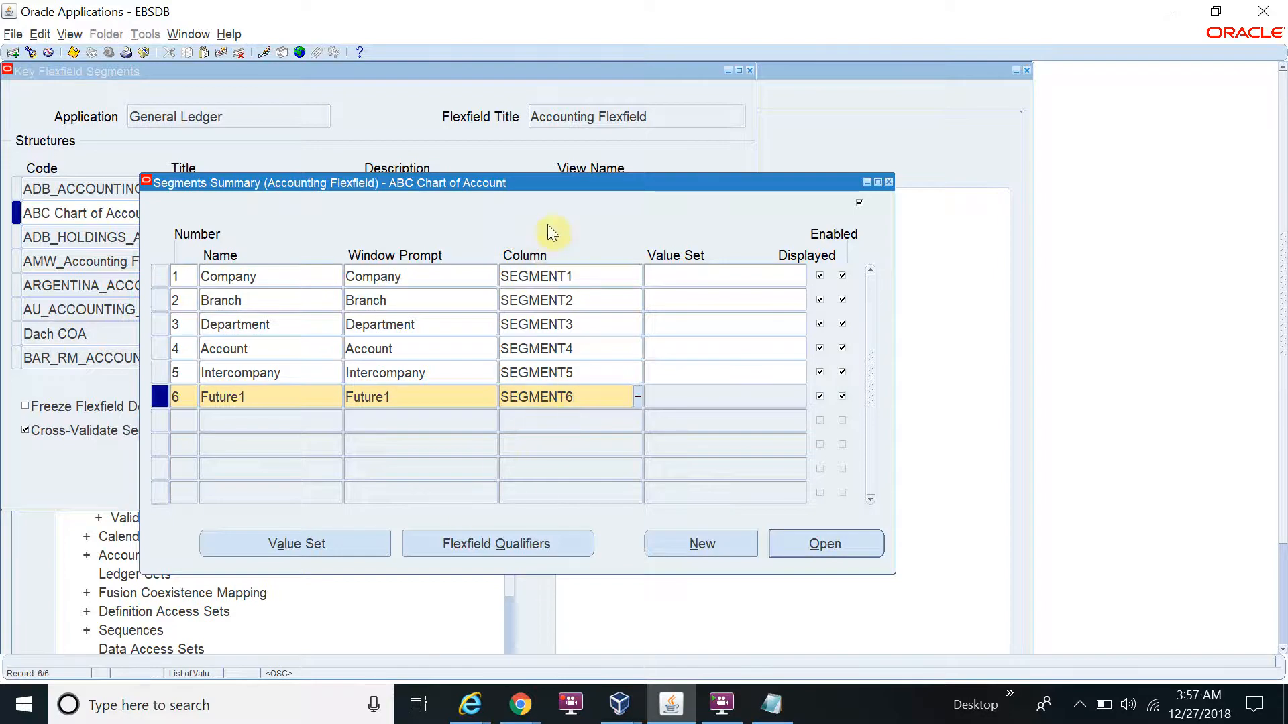
left_click_drag(548, 183, 672, 224)
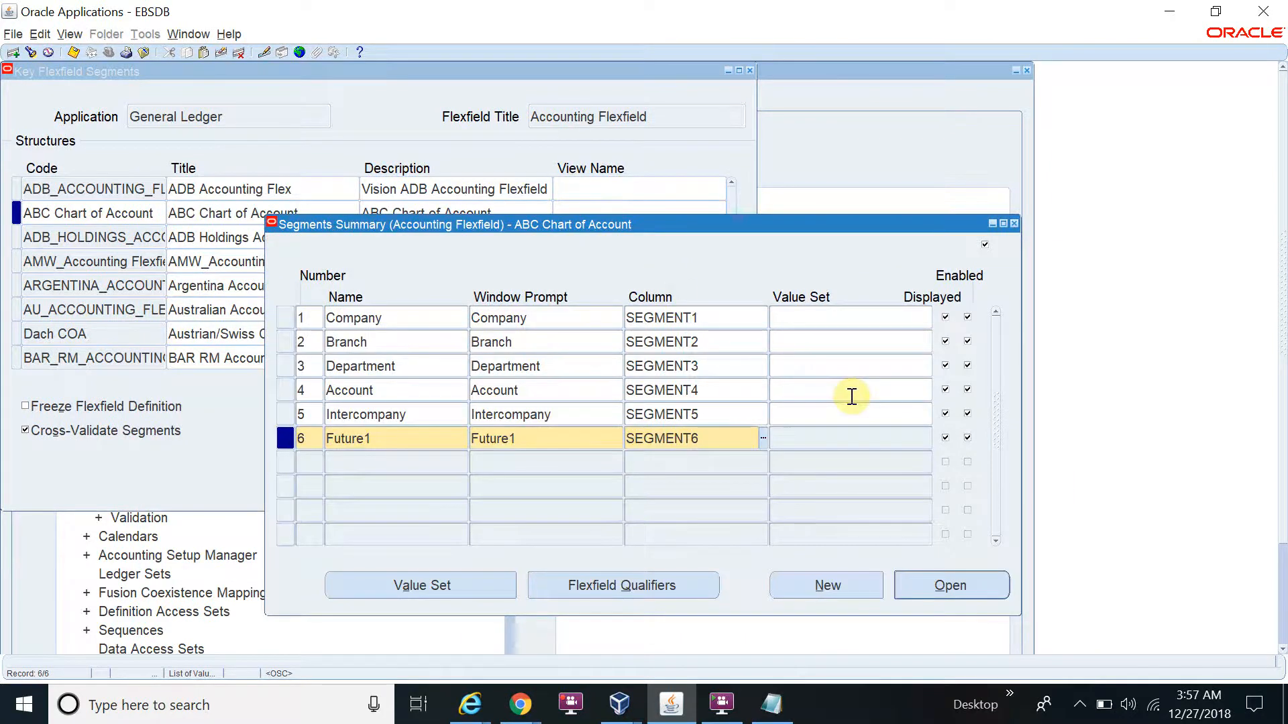
key("ctrl+s")
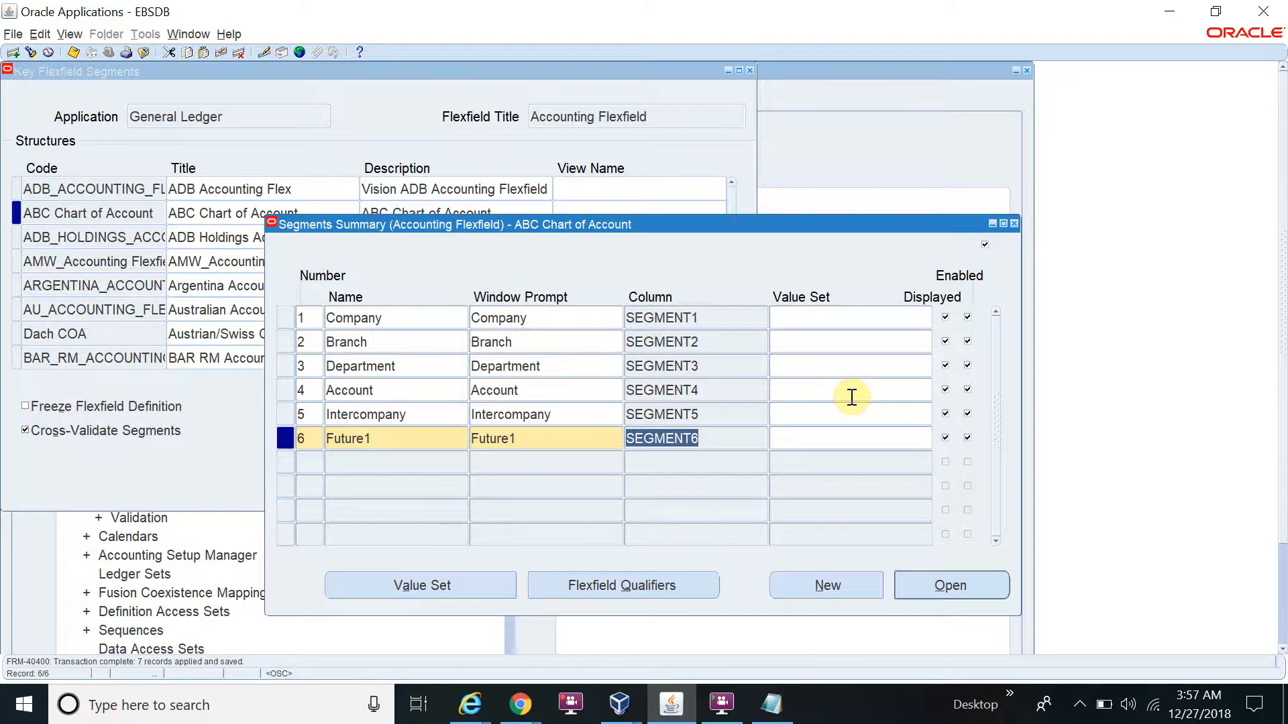
left_click(412, 315)
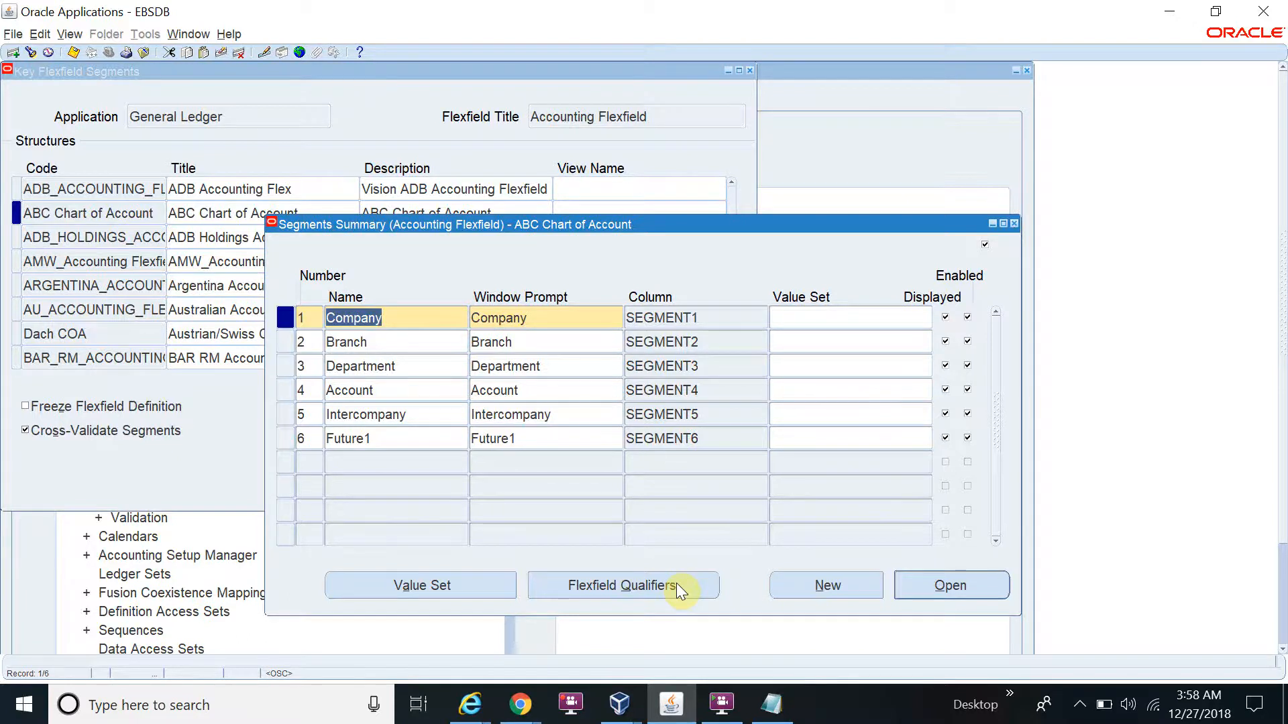
left_click(676, 582)
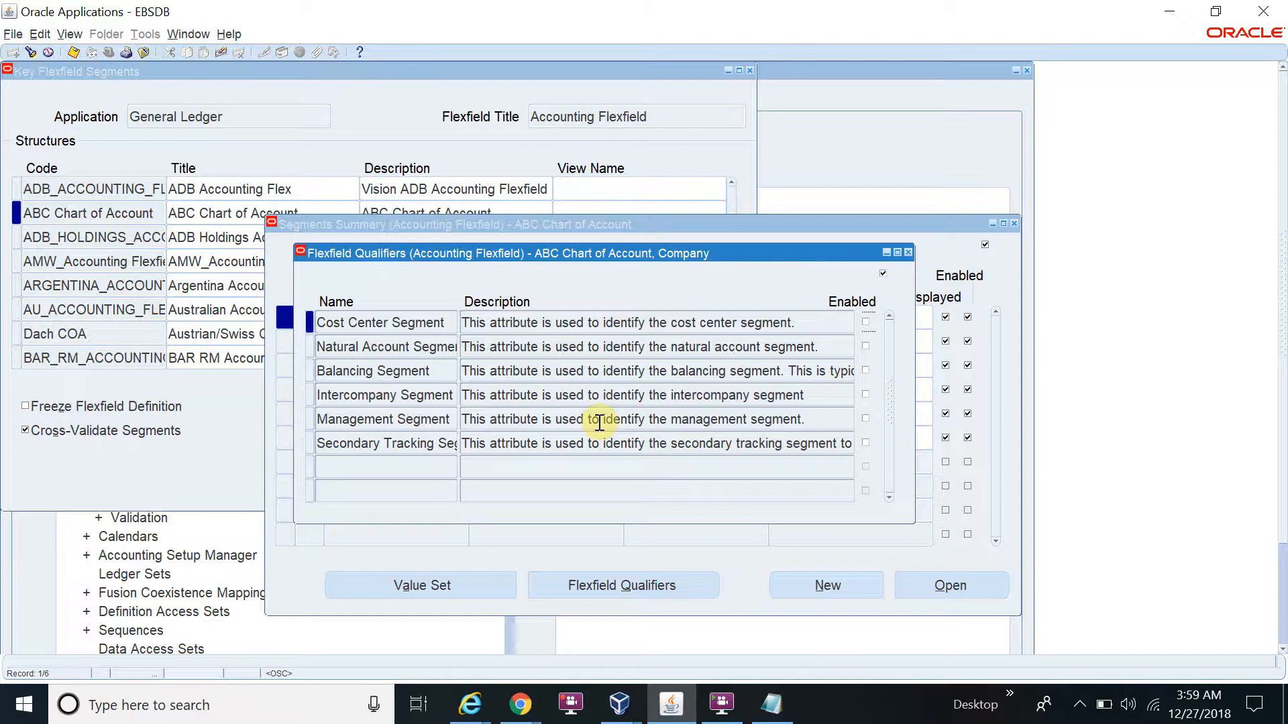
left_click_drag(676, 250, 914, 140)
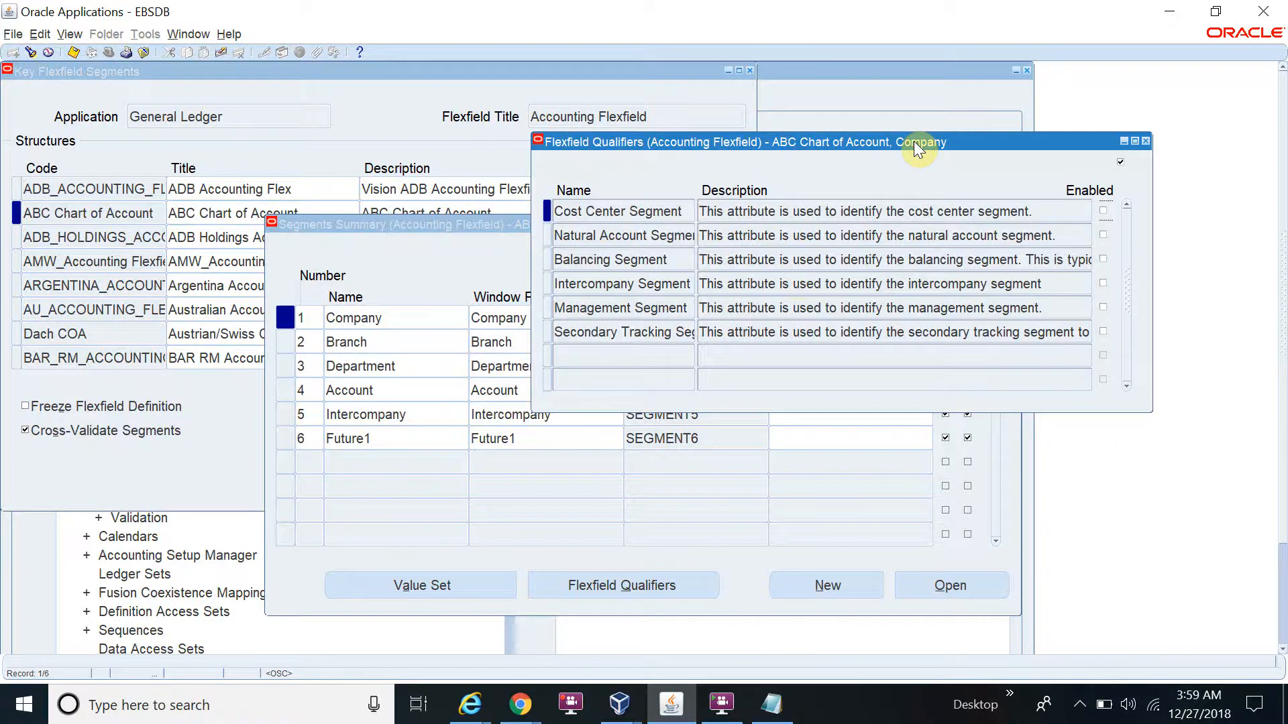
left_click(1147, 141)
- Enable the Balancing Segment qualifier for the Company segment and save it
double_click(438, 317)
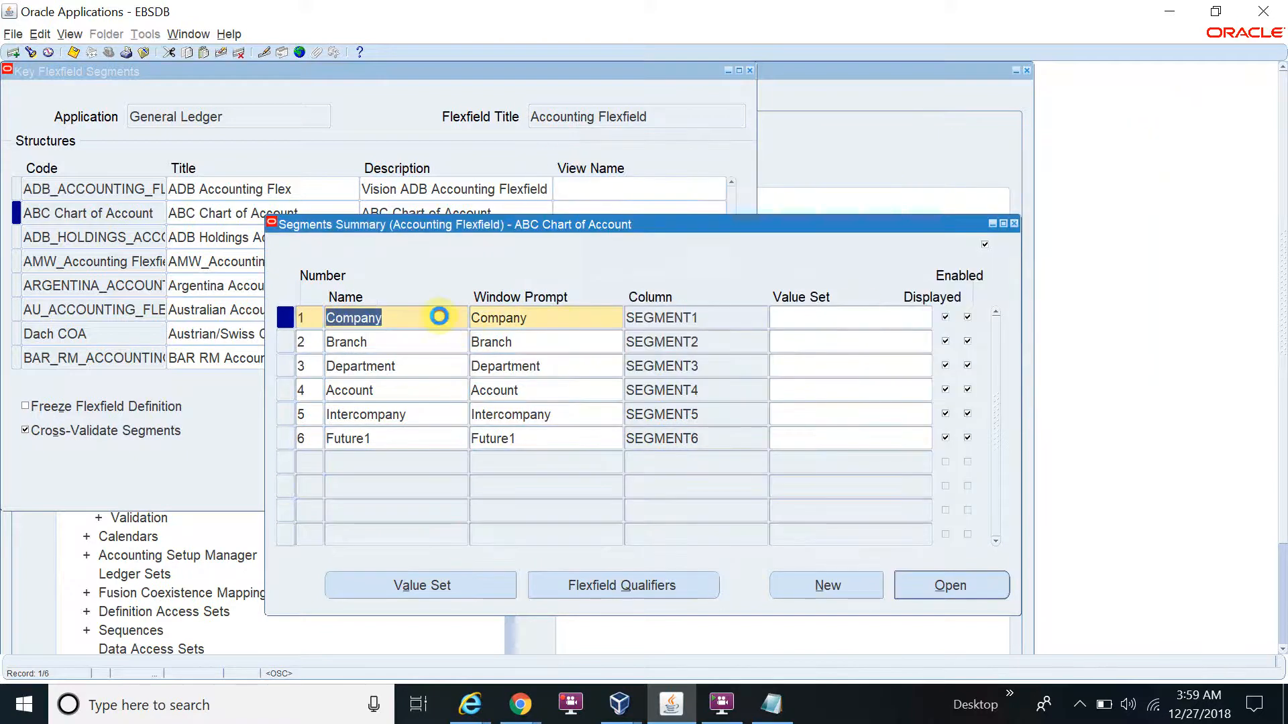
left_click(438, 319)
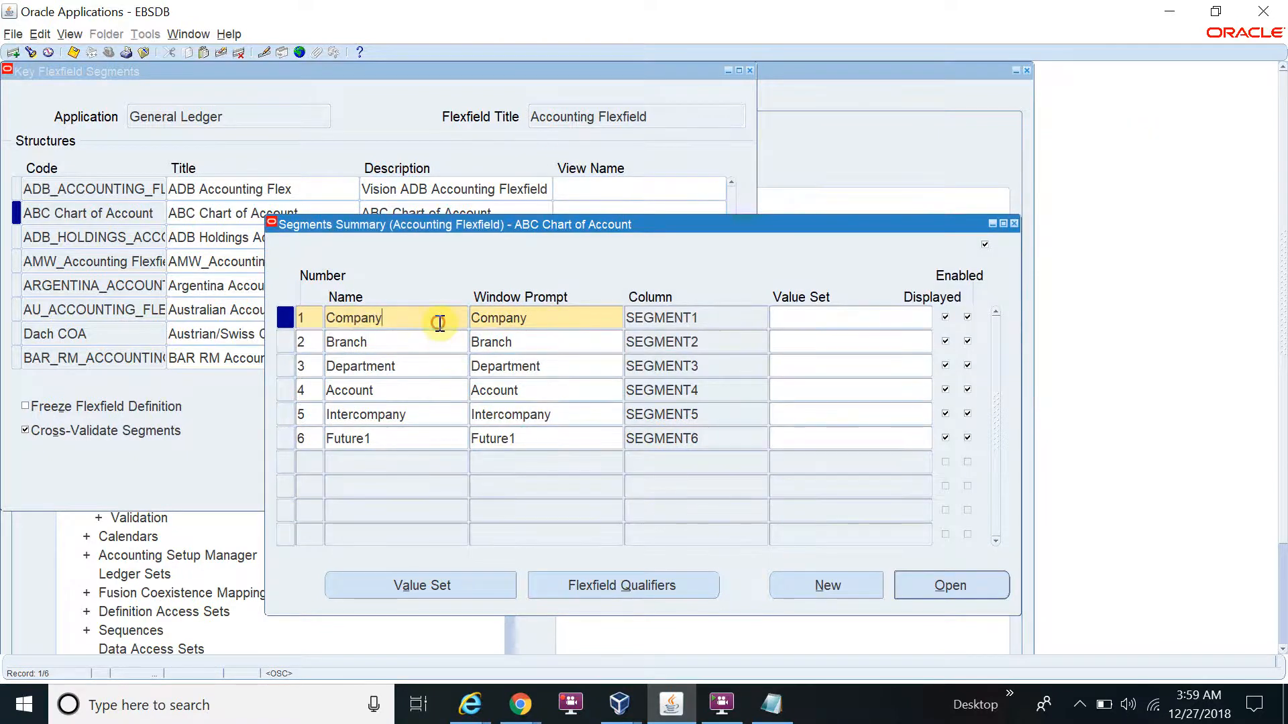
left_click(636, 586)
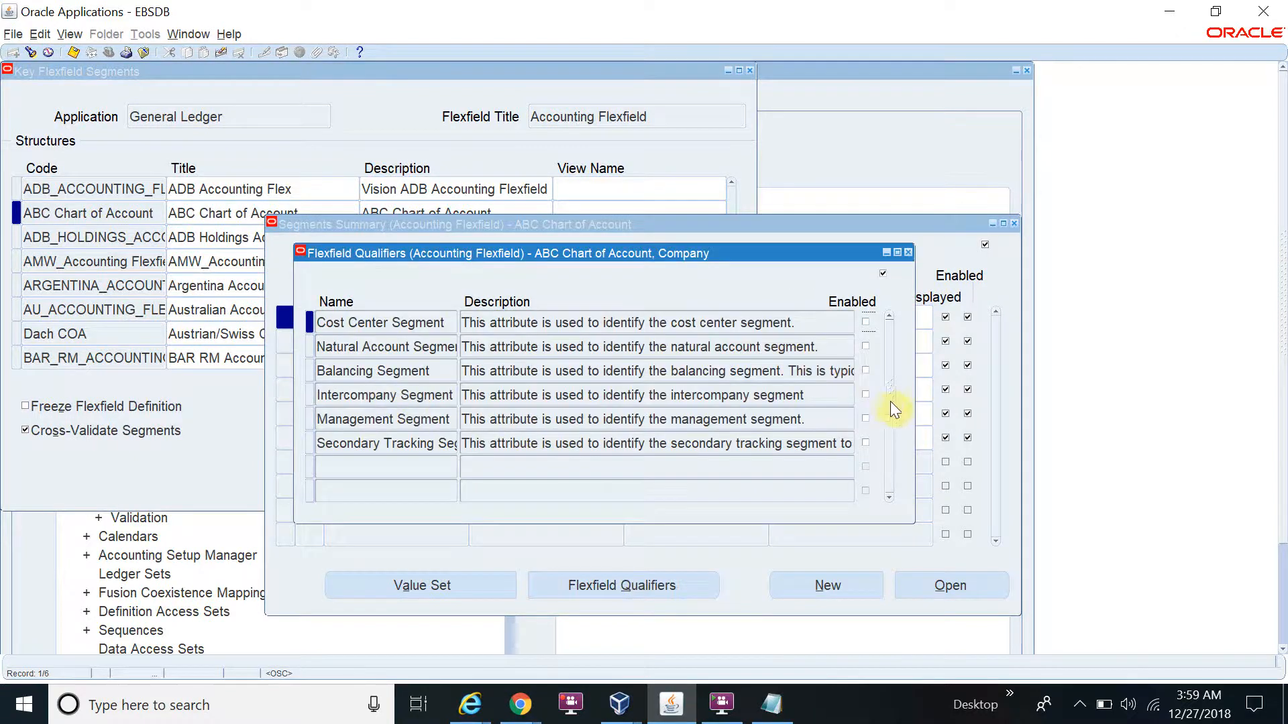
left_click(865, 371)
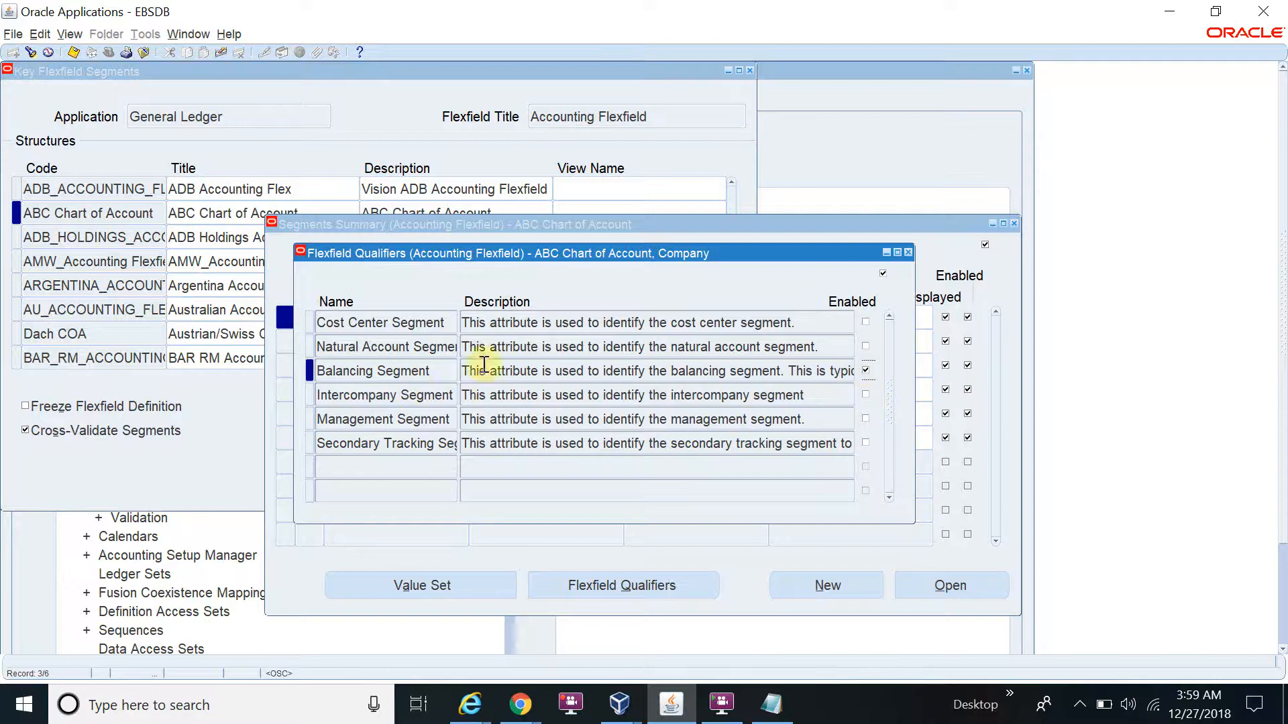
mouse_move(451, 371)
left_mouse_down()
mouse_move(320, 384)
mouse_move(437, 381)
left_mouse_up()
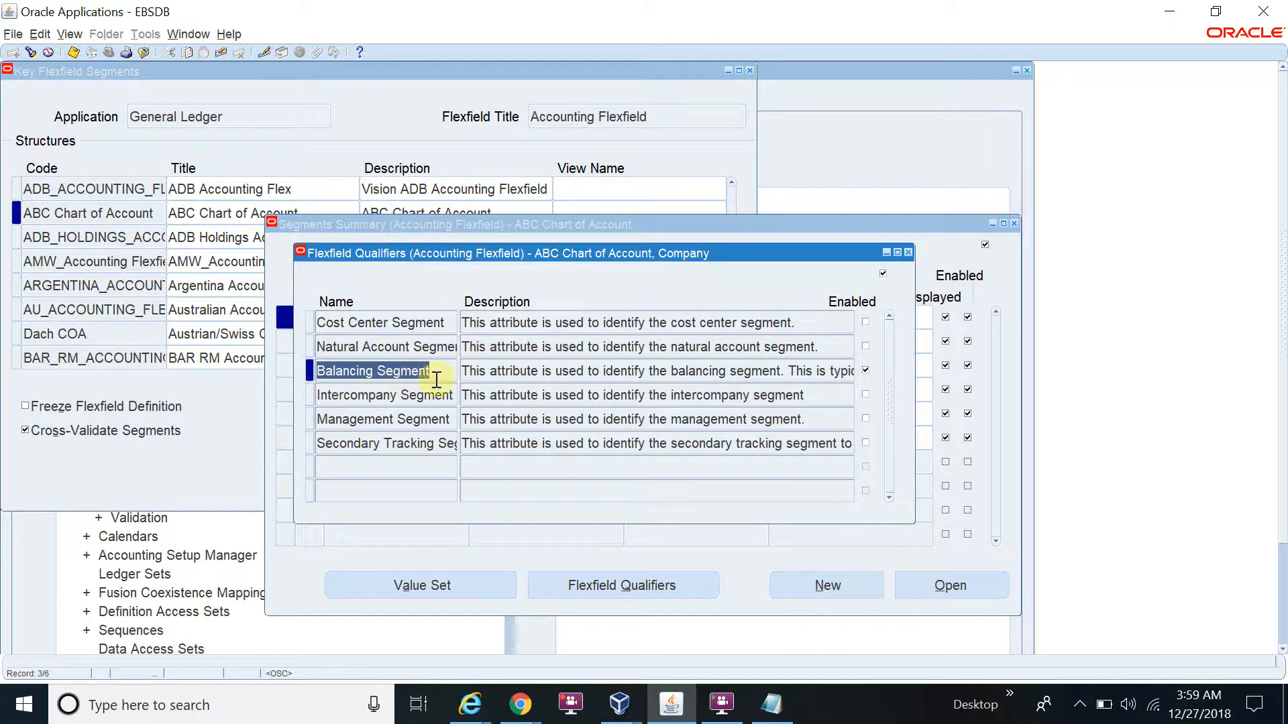
left_click_drag(497, 253, 494, 371)
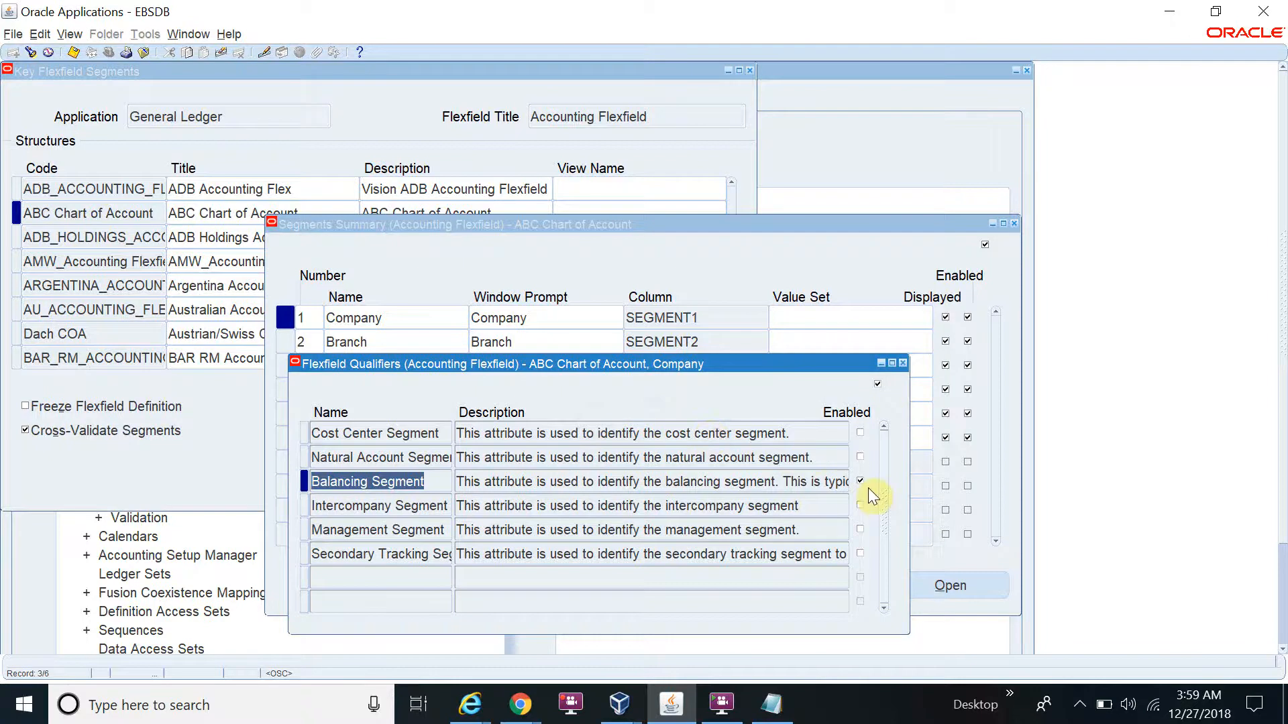
left_click(74, 51)
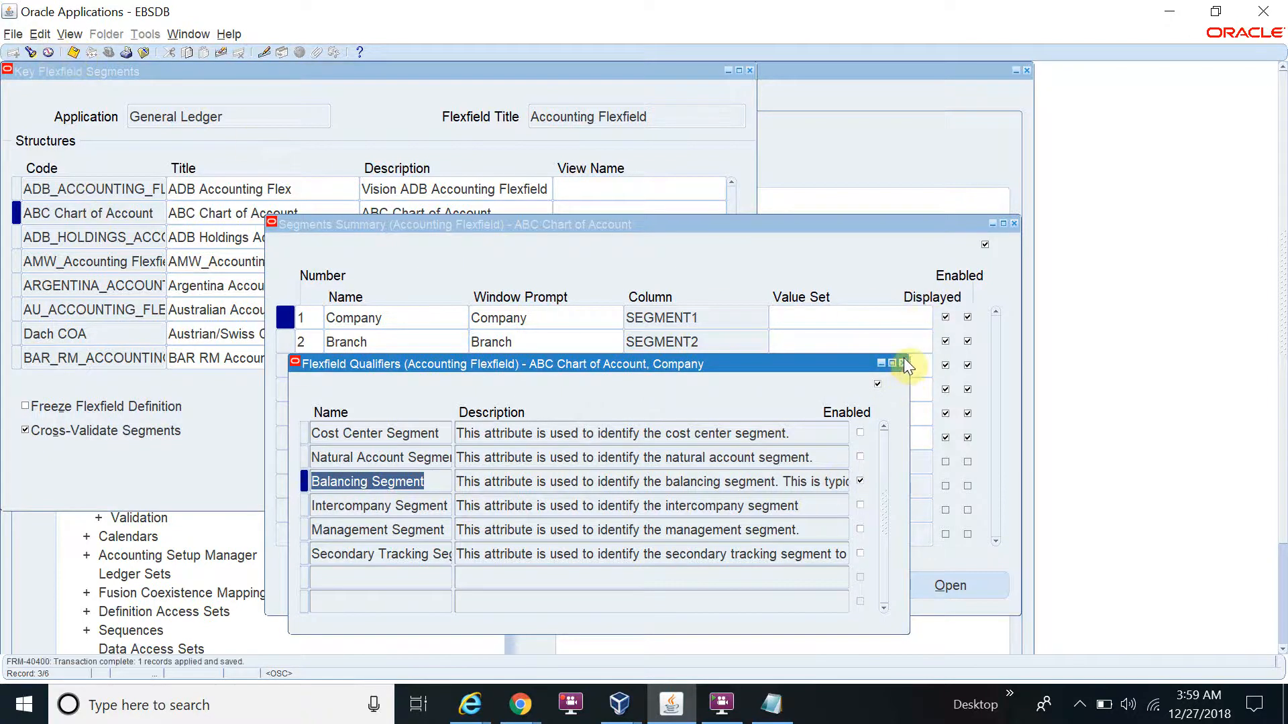
left_click(902, 362)
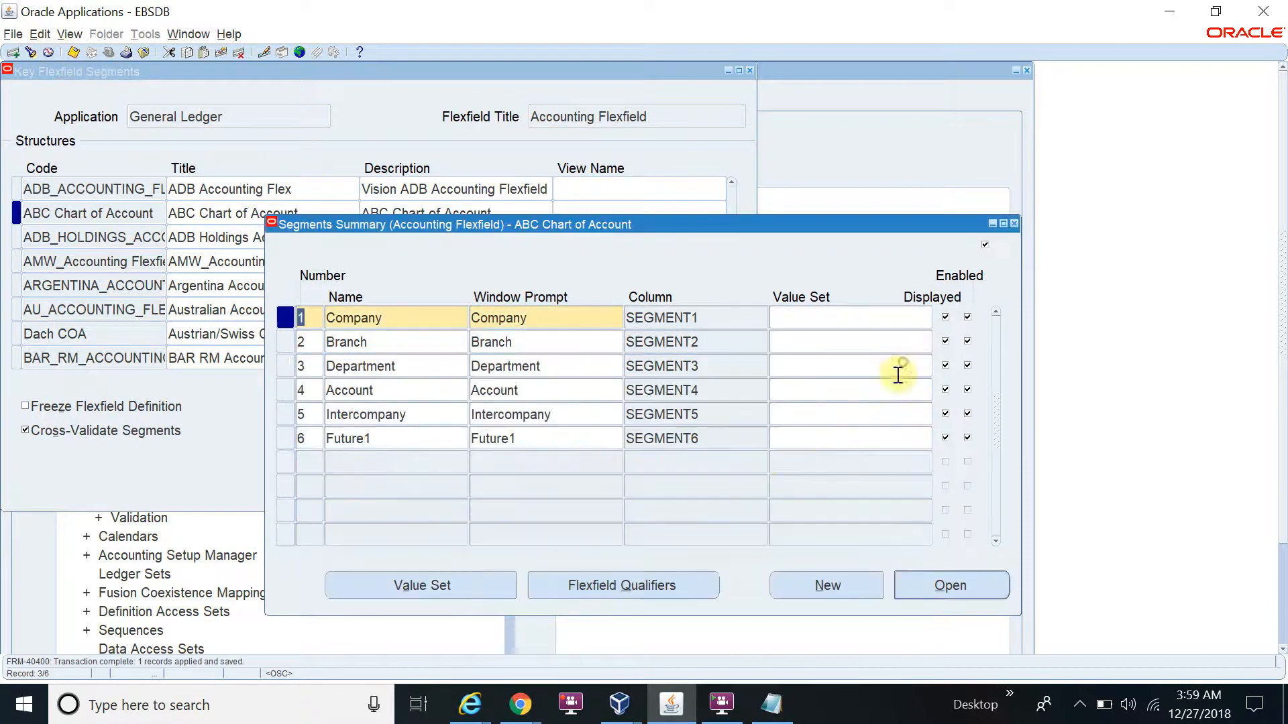
- Enable the Natural Account Segment qualifier for the Account segment and save it
left_click(430, 387)
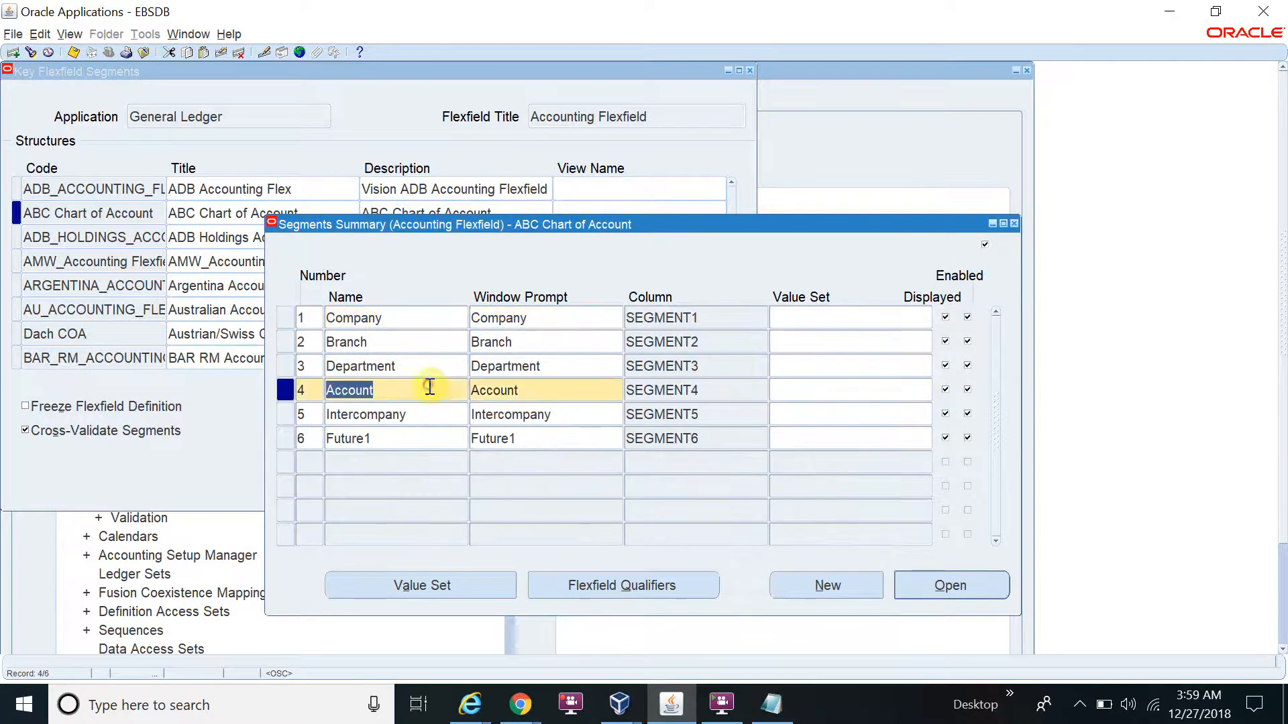
left_click(640, 583)
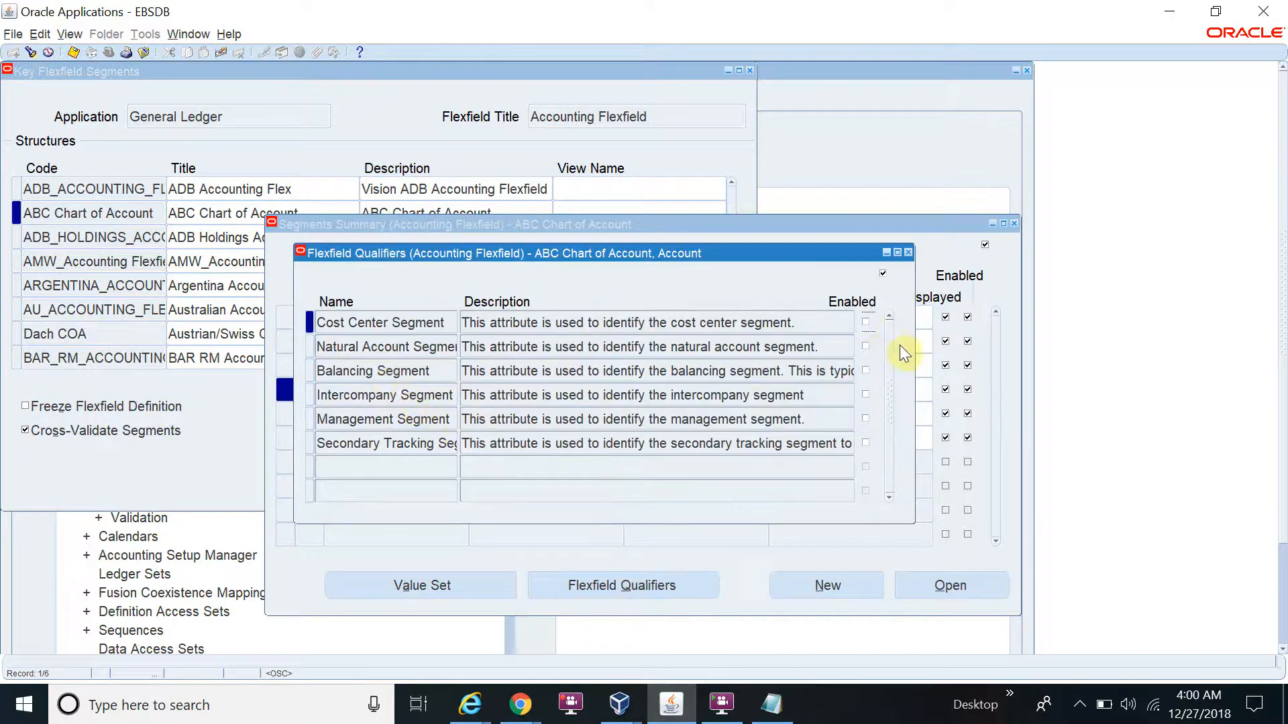
left_click(866, 346)
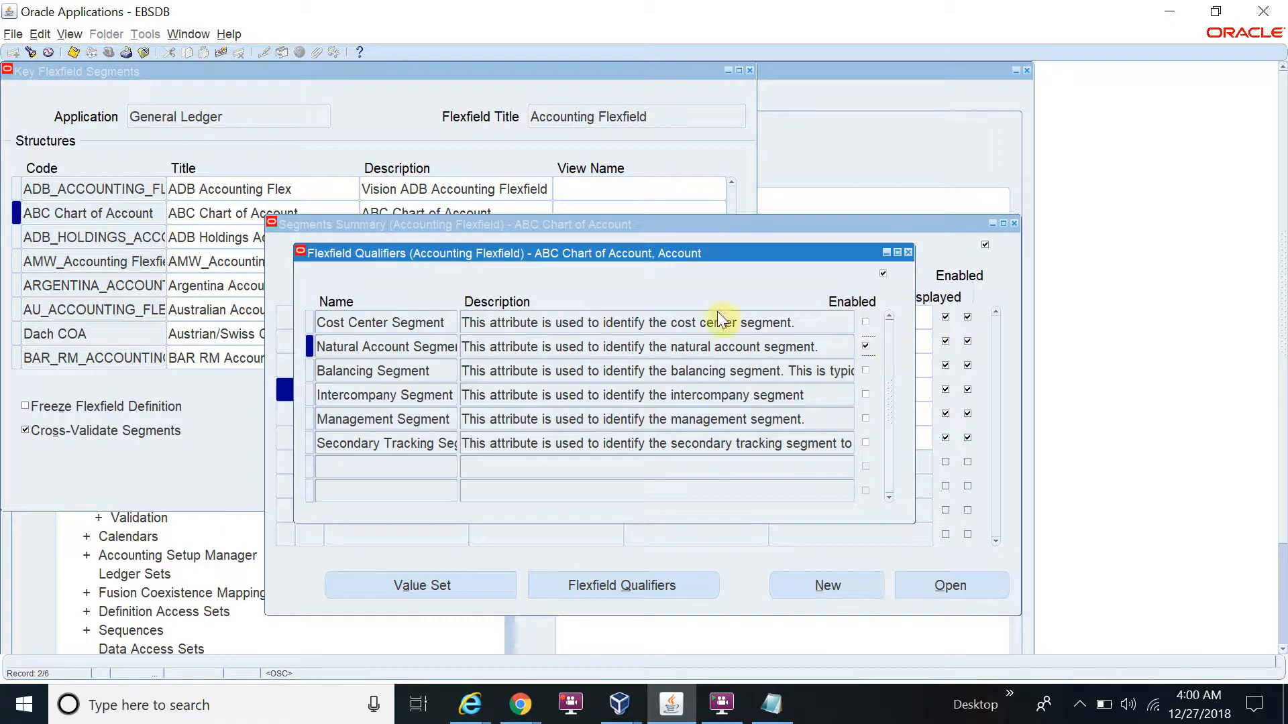
left_click(73, 52)
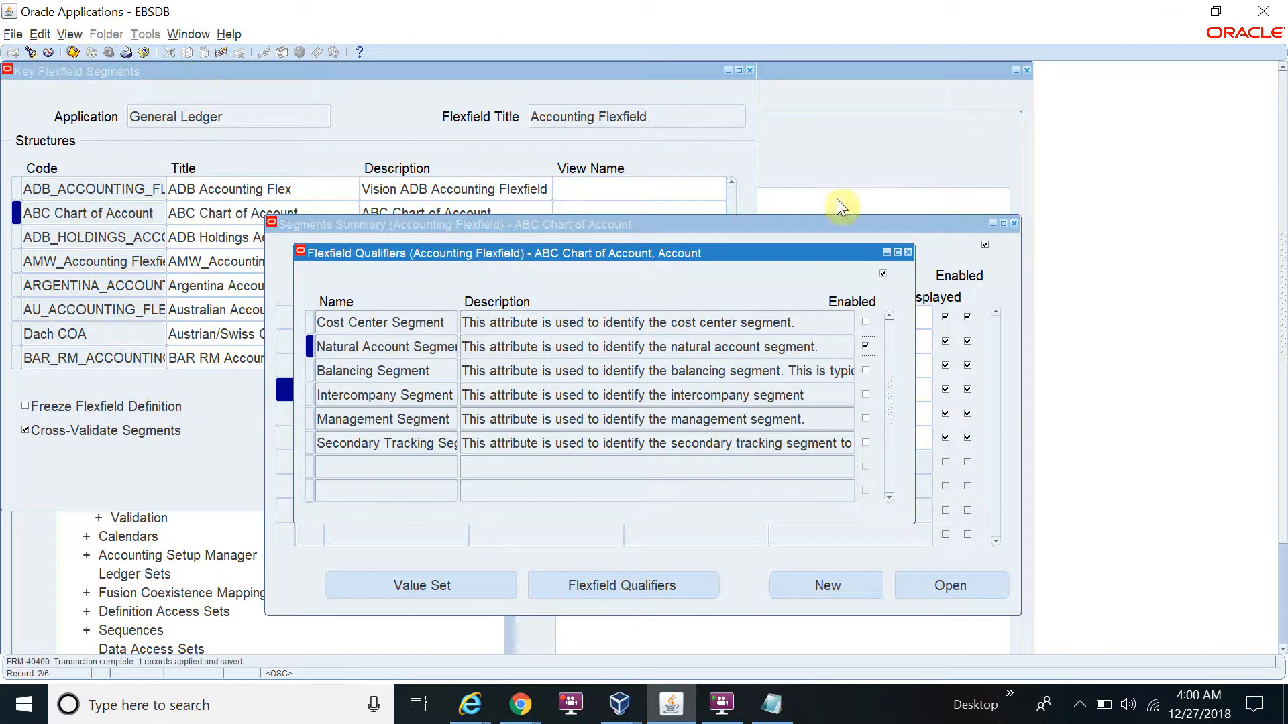
left_click(909, 253)
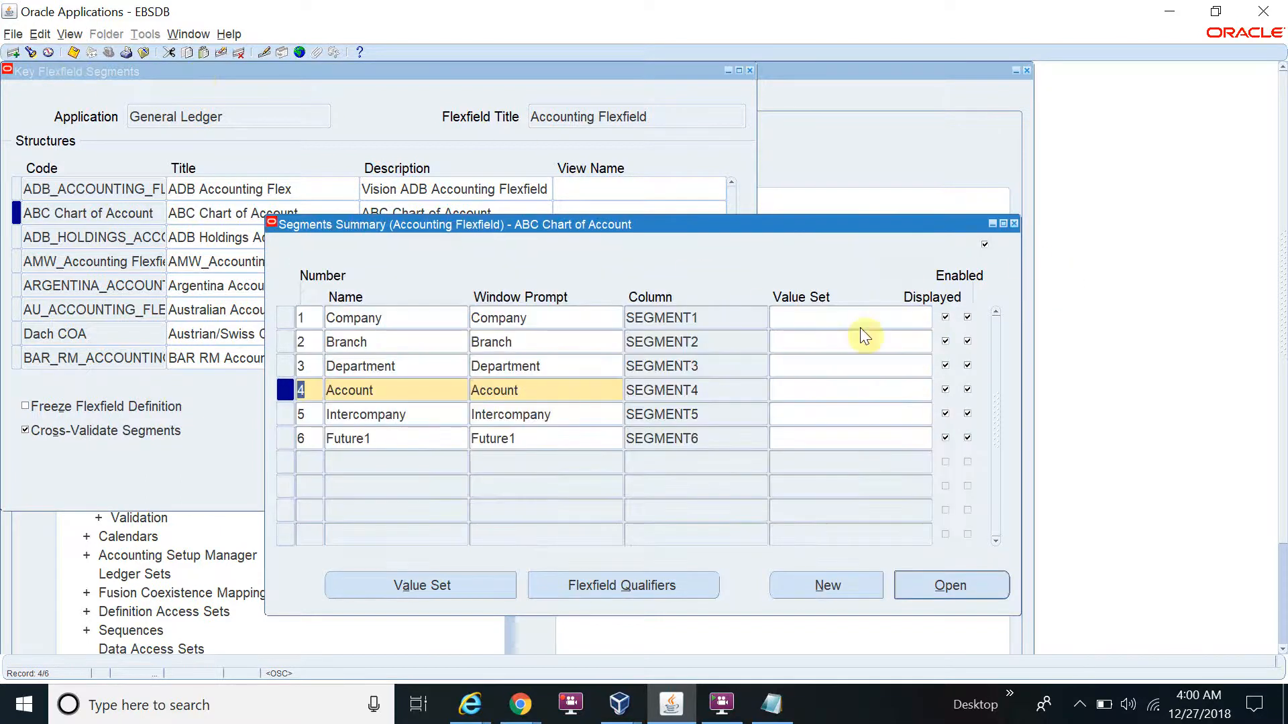
- Enable the Cost Center Segment qualifier for the Department segment and save it
left_click(433, 367)
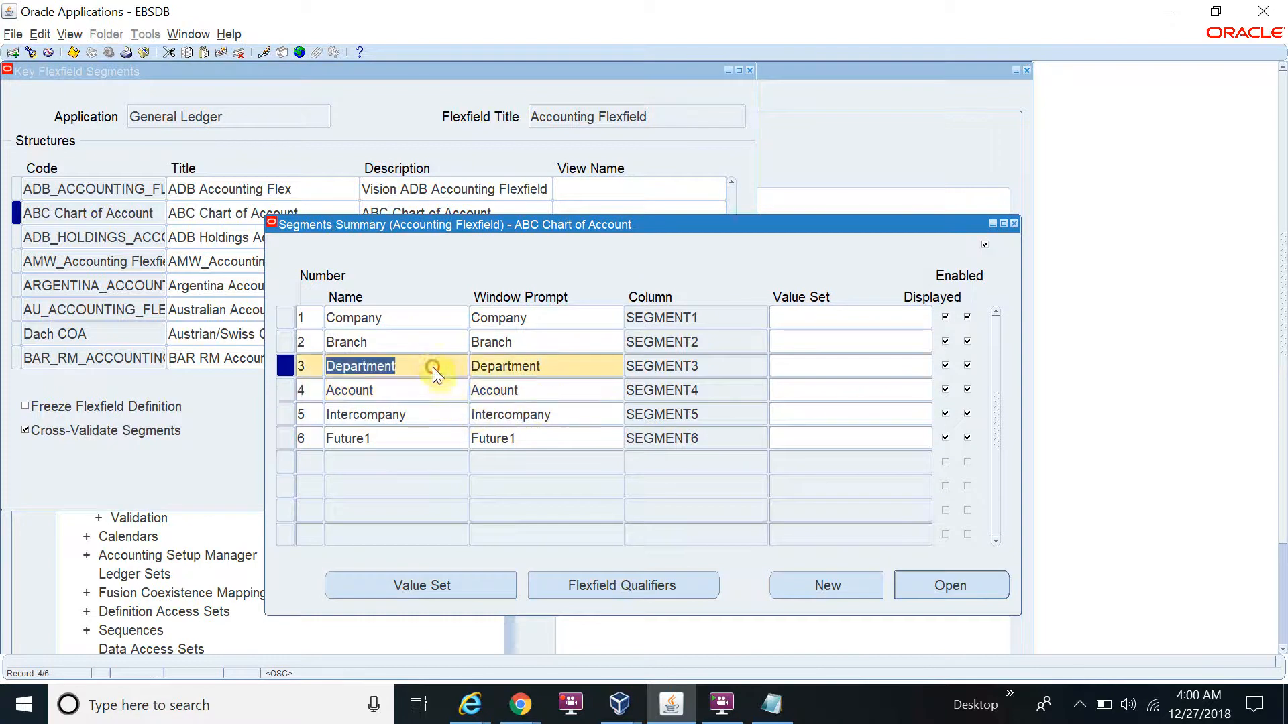
left_click(635, 585)
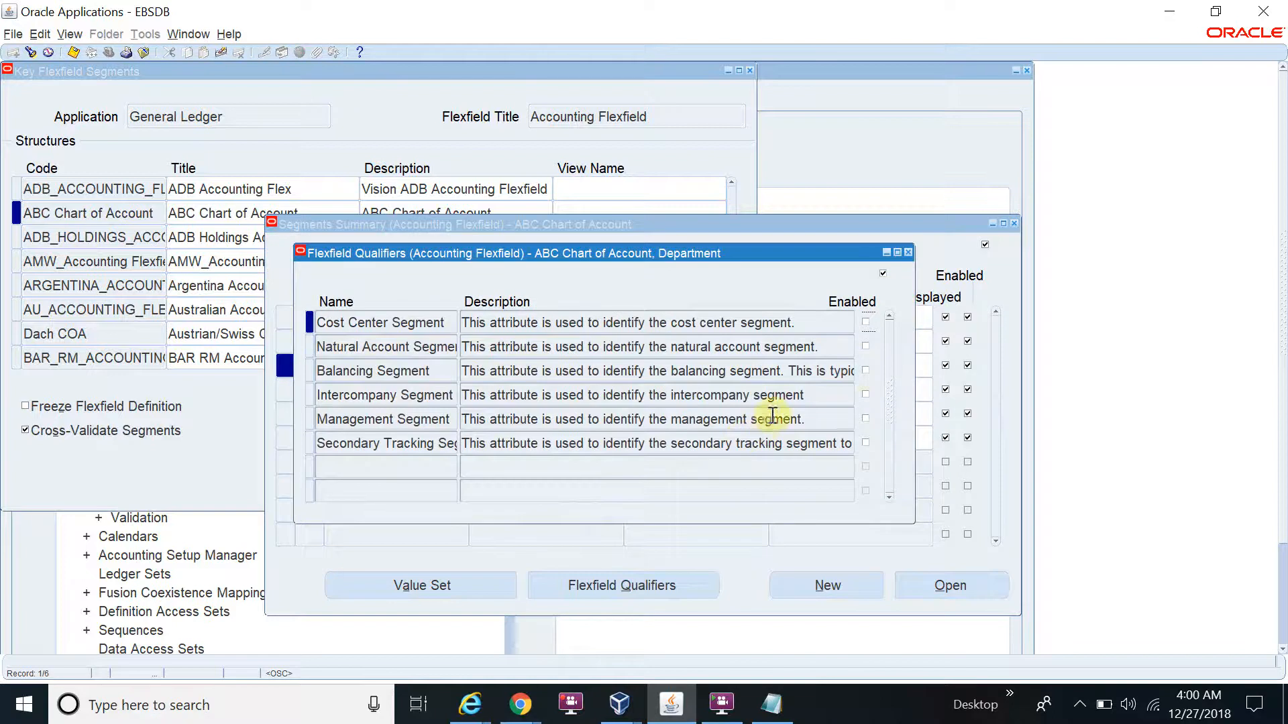
left_click(867, 322)
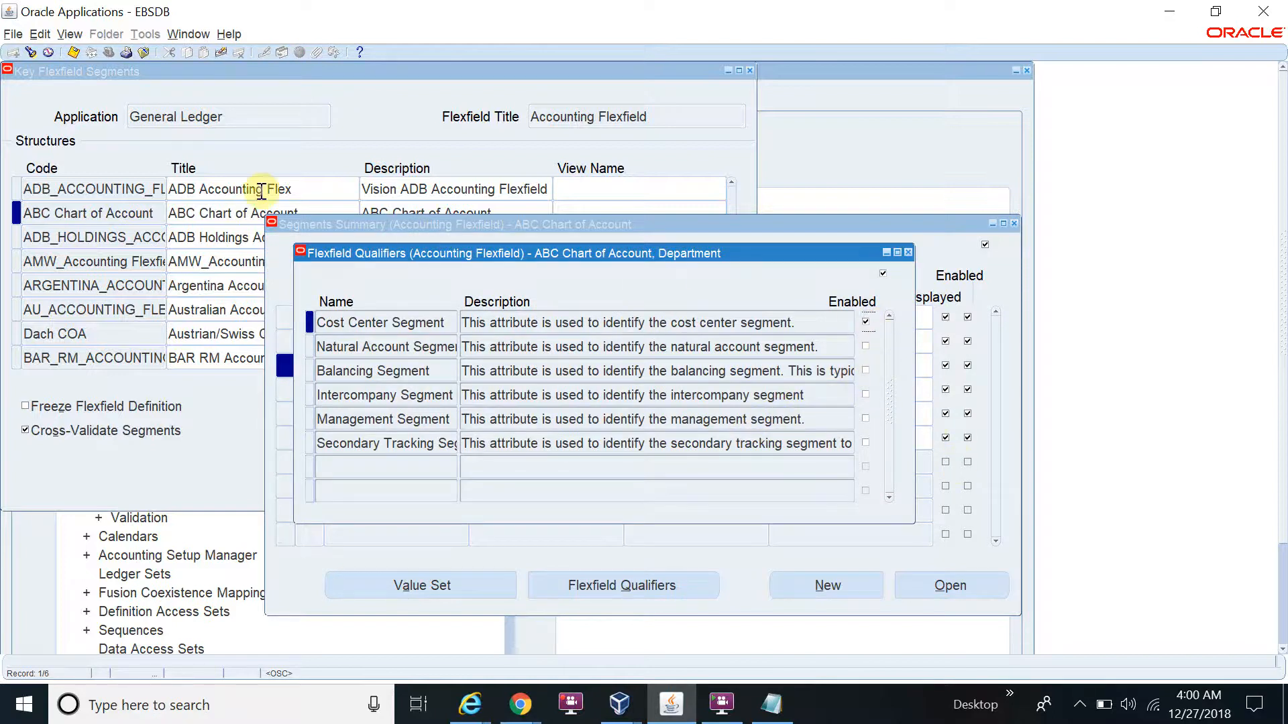
left_click(74, 52)
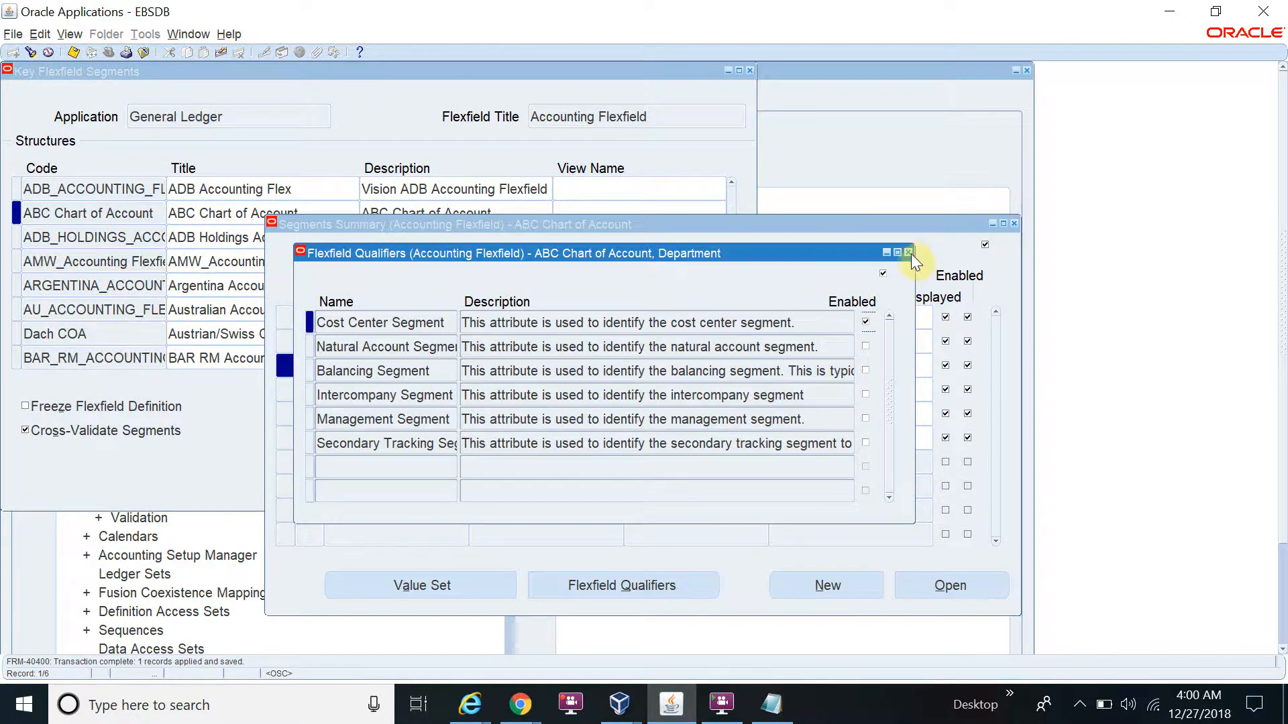
left_click(908, 253)
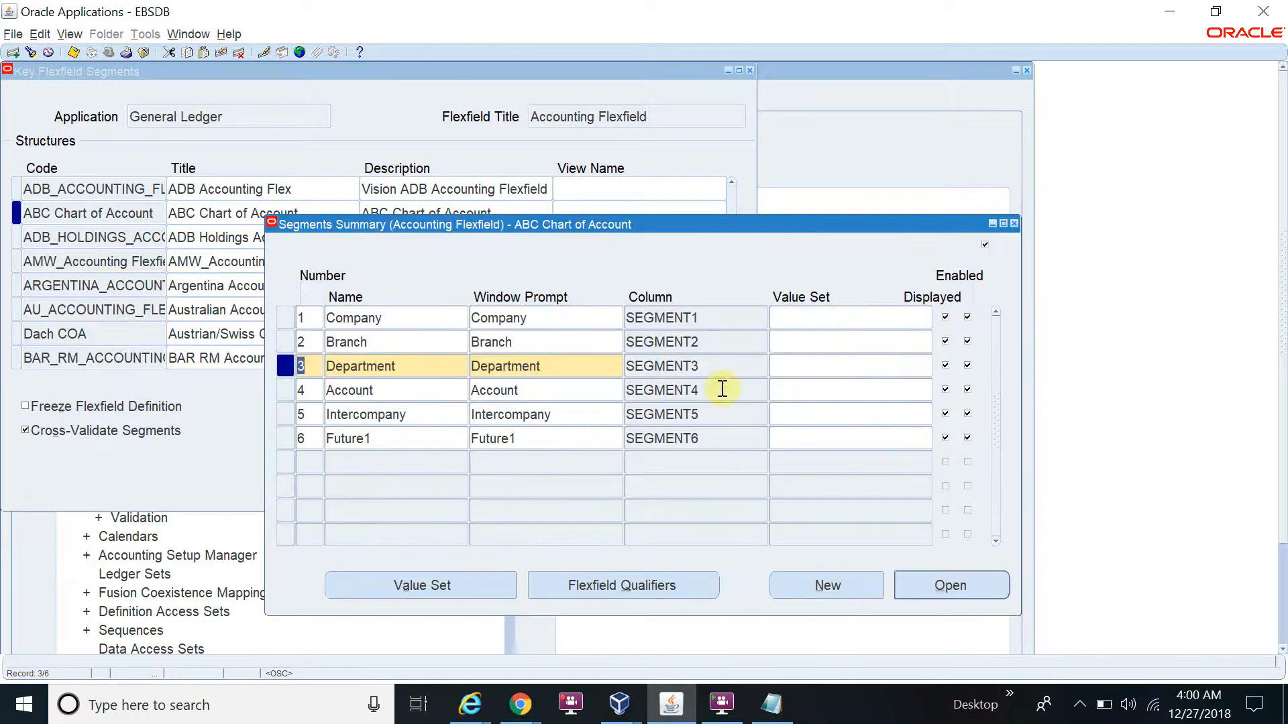
- Enable the Intercompany Segment qualifier for the Intercompany segment and save it
left_click(421, 413)
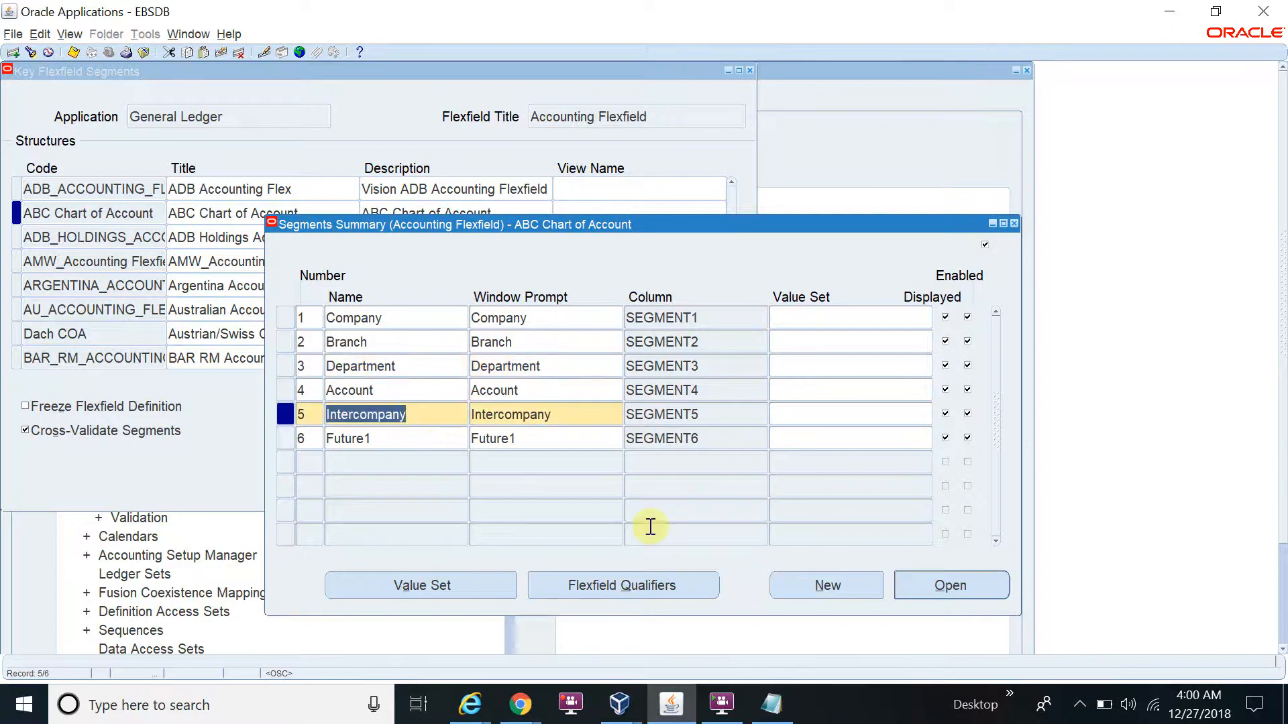
left_click(670, 583)
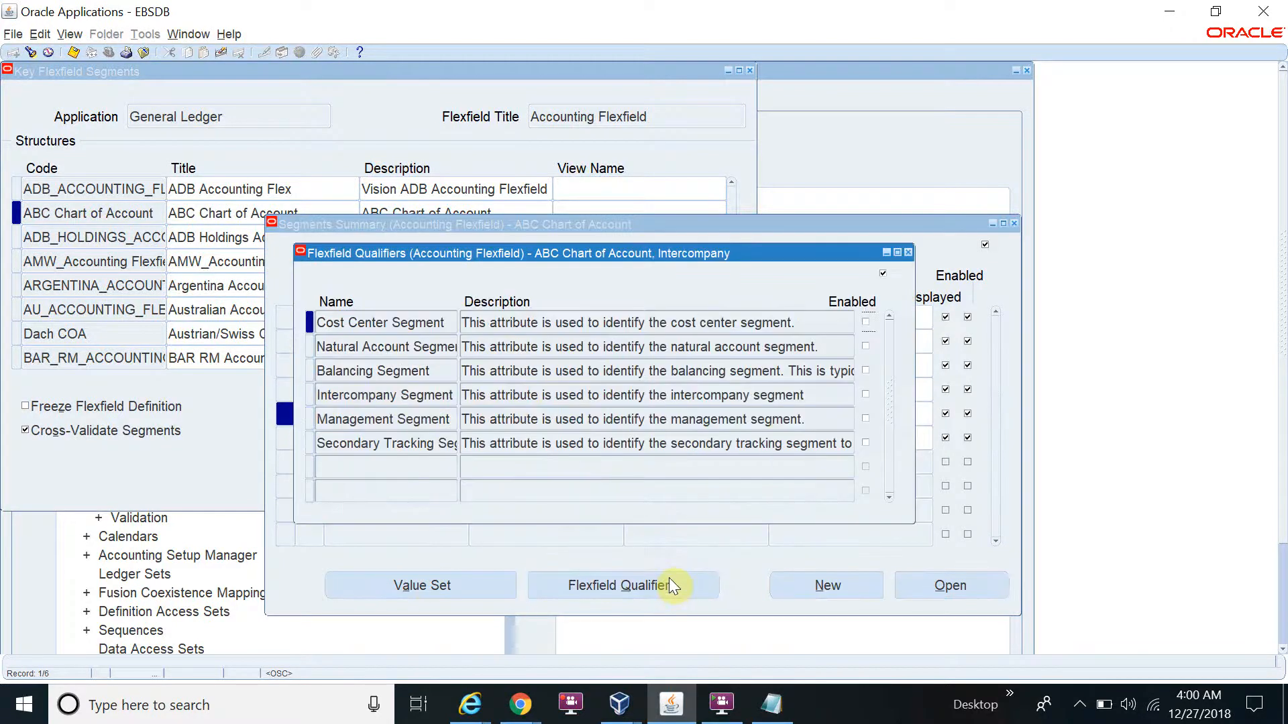
left_click(866, 395)
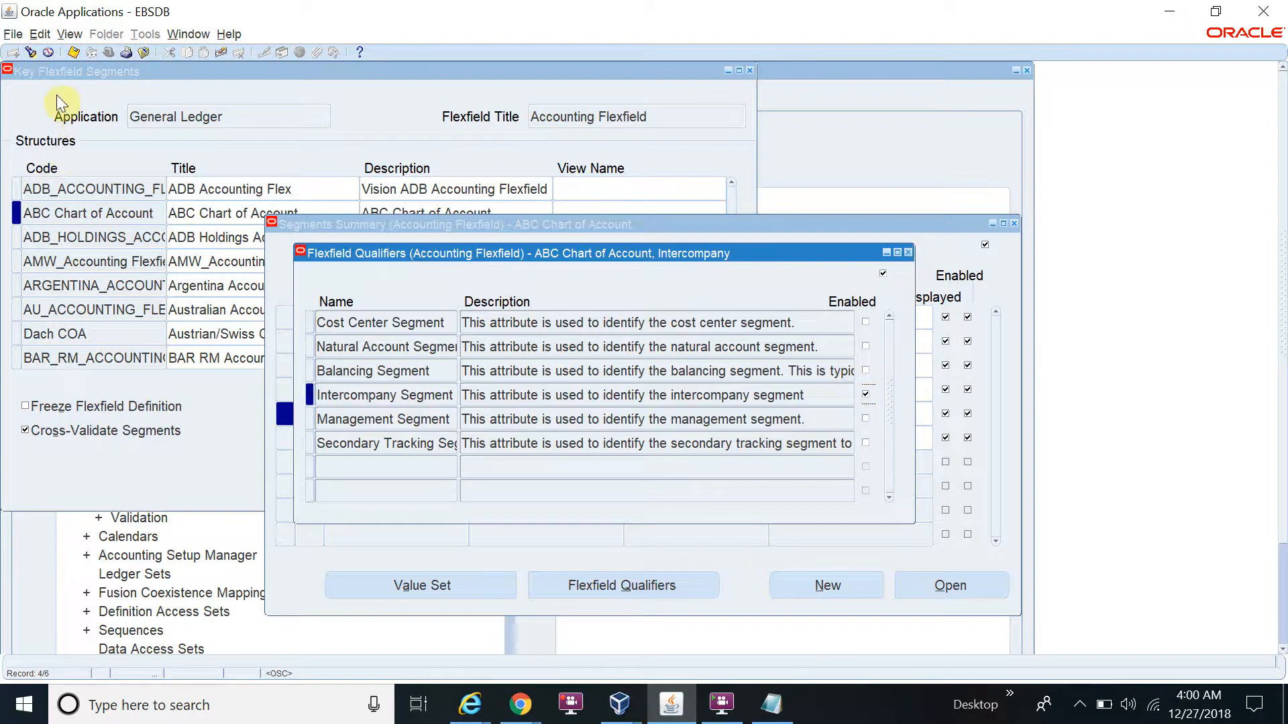
left_click(72, 55)
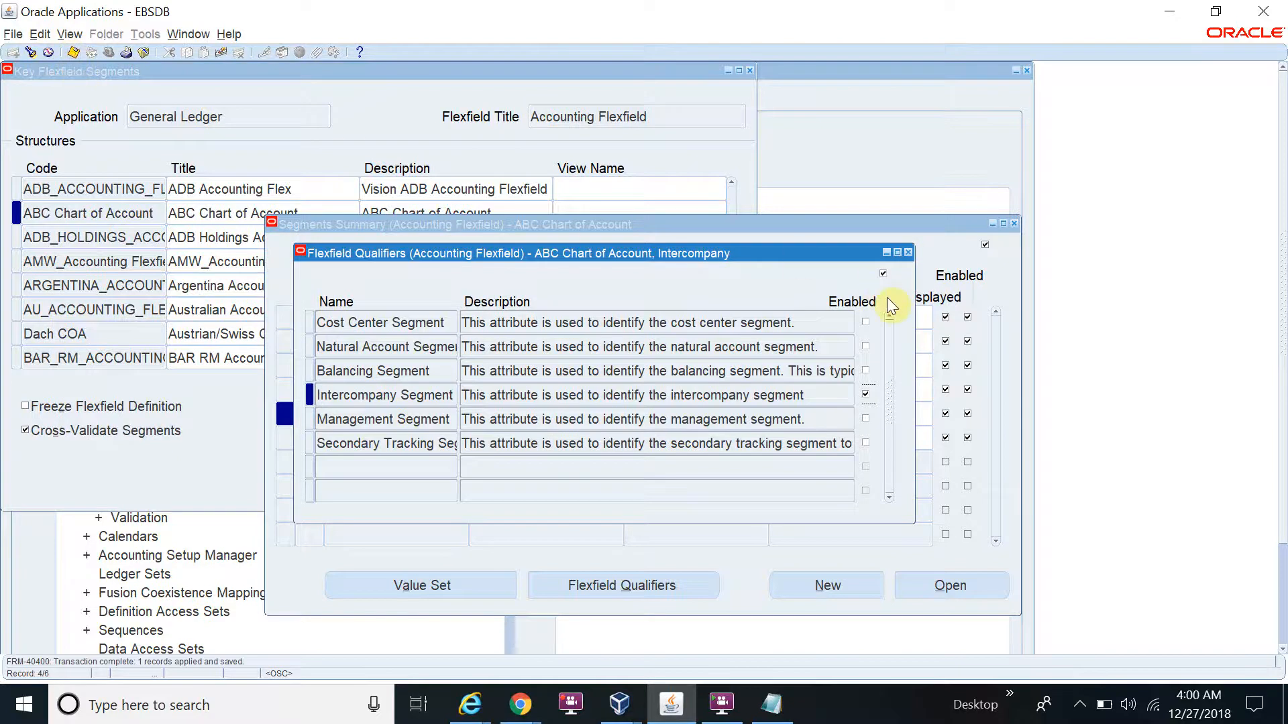
left_click(909, 253)
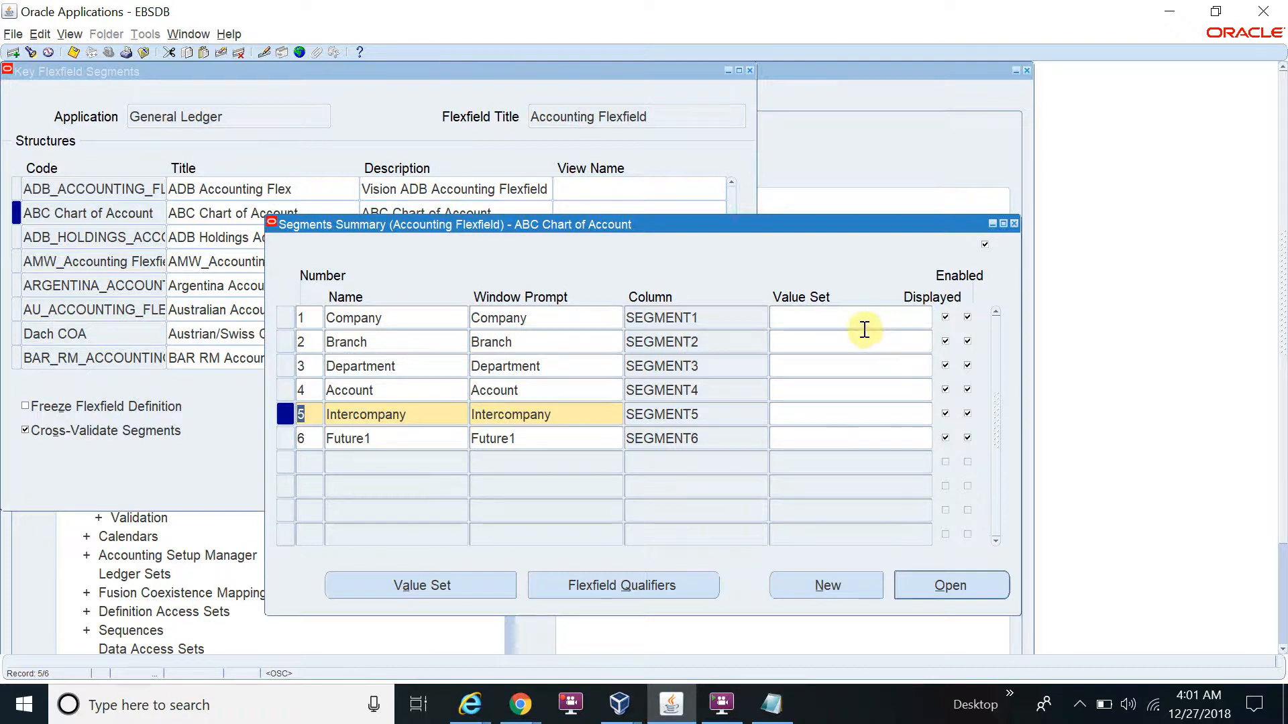
- Create and save the value set ABC Company with maximum size 2, Numbers Only and Non-Hierarchical Security
left_click(581, 313)
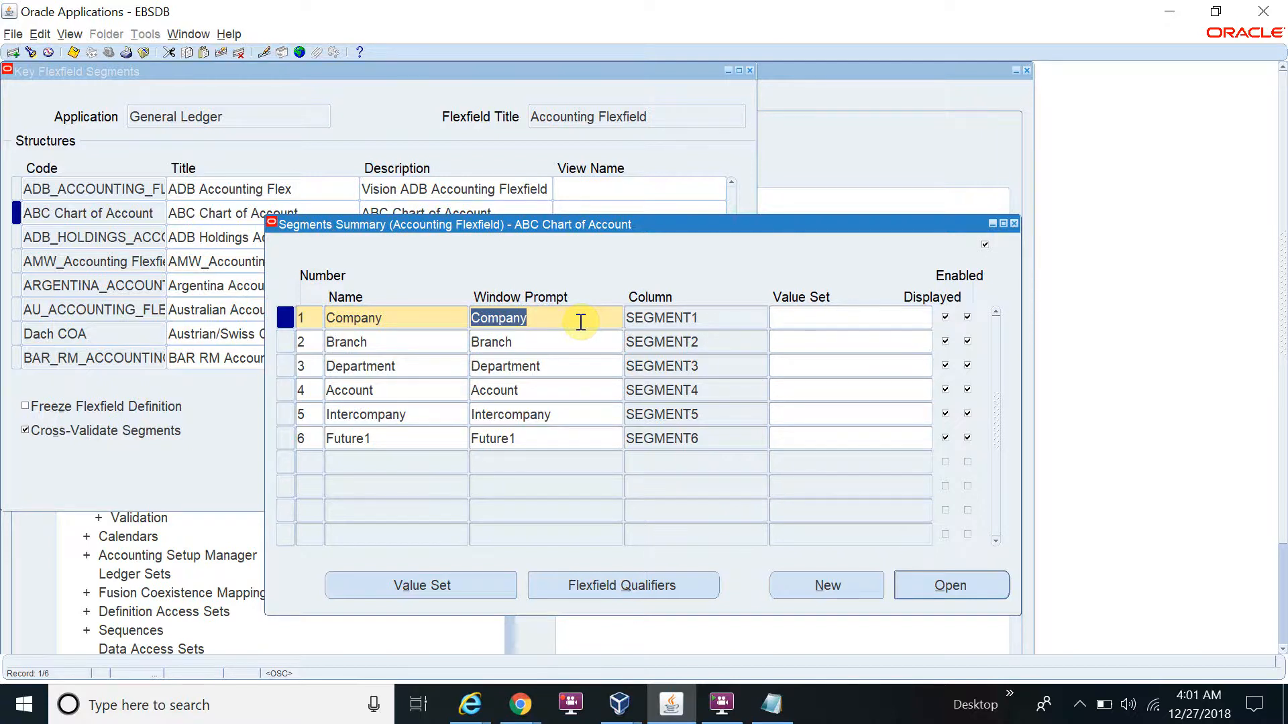
left_click(873, 321)
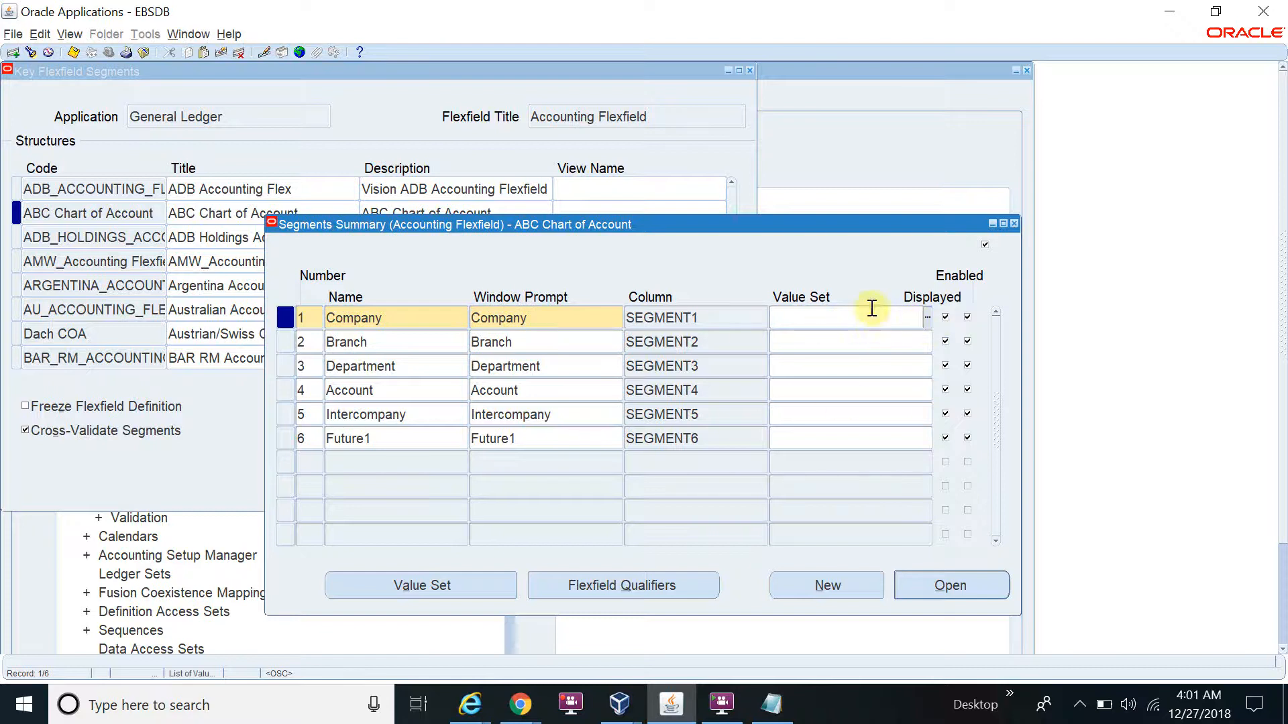
left_click(483, 585)
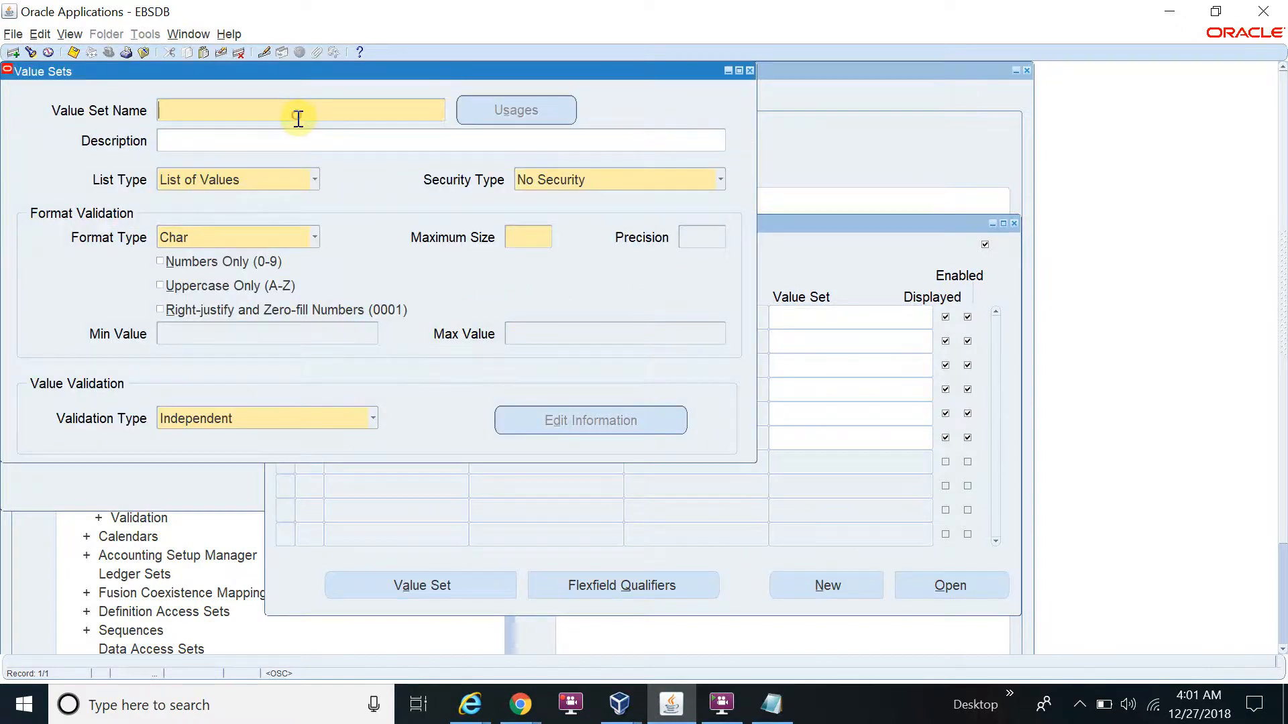
type("ABC Company V")
key("BackSpace")
key("BackSpace")
left_click(531, 236)
left_click(161, 262)
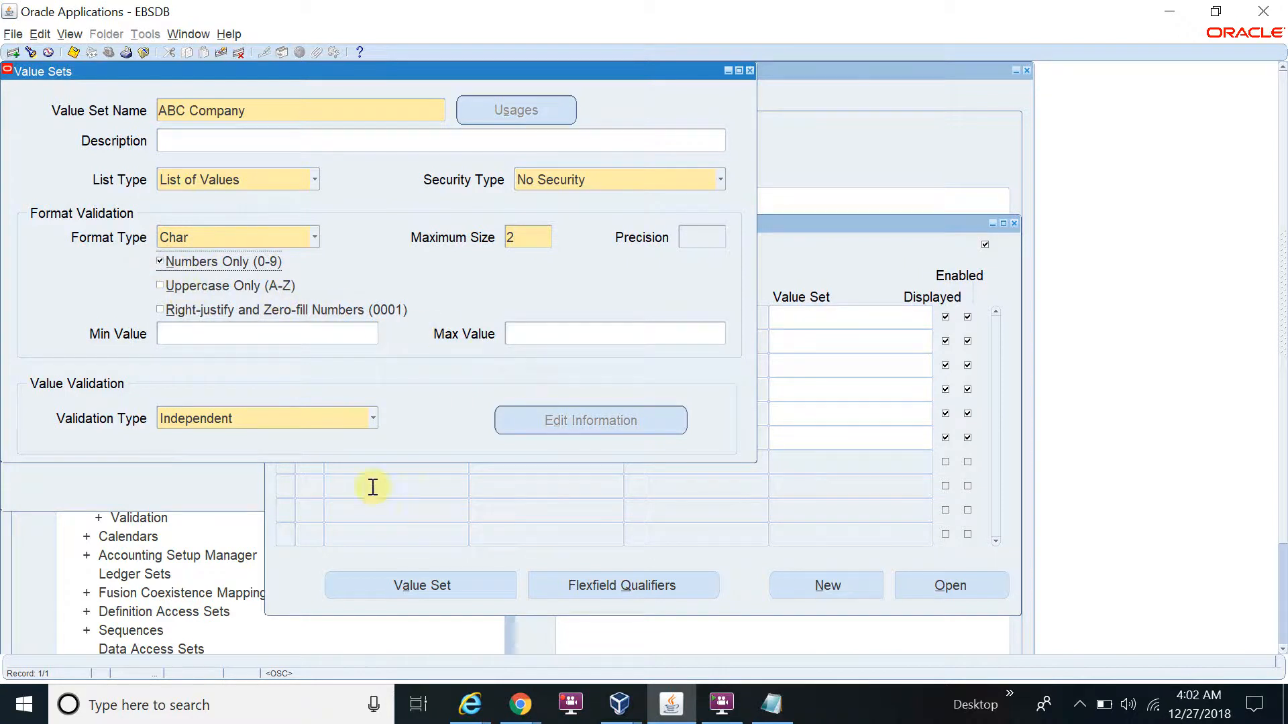
left_click(569, 184)
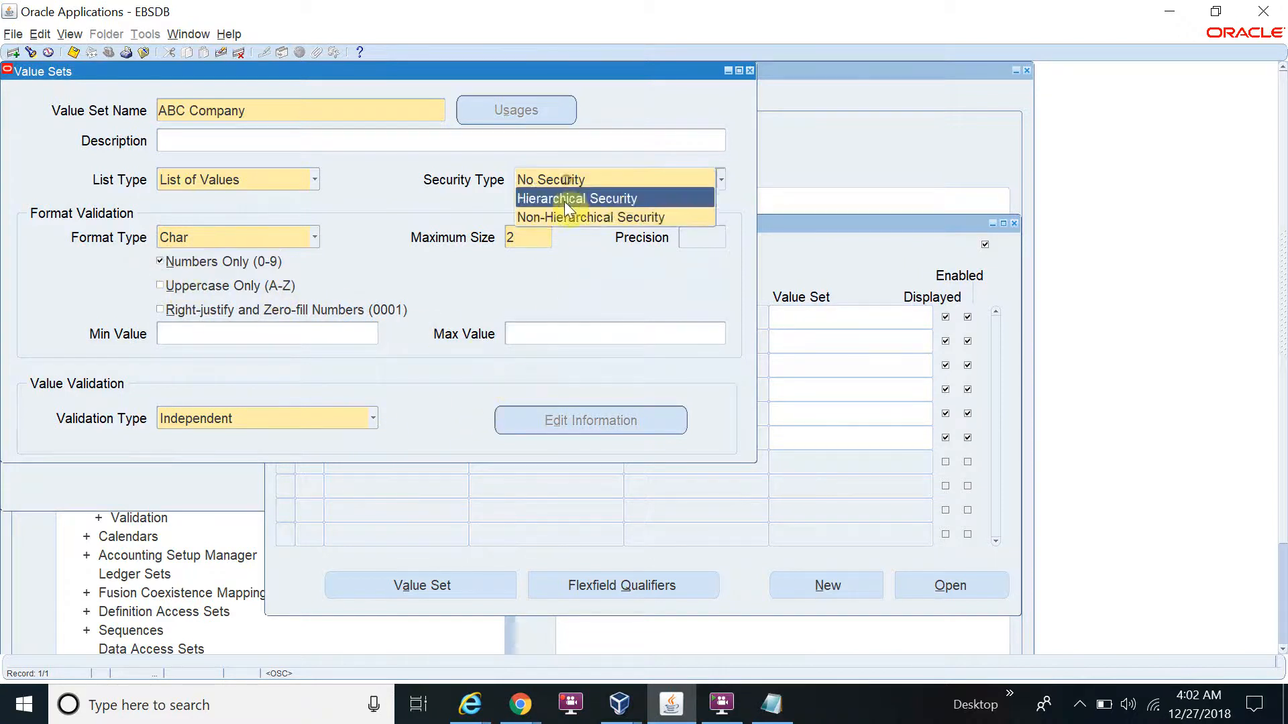
left_click(562, 215)
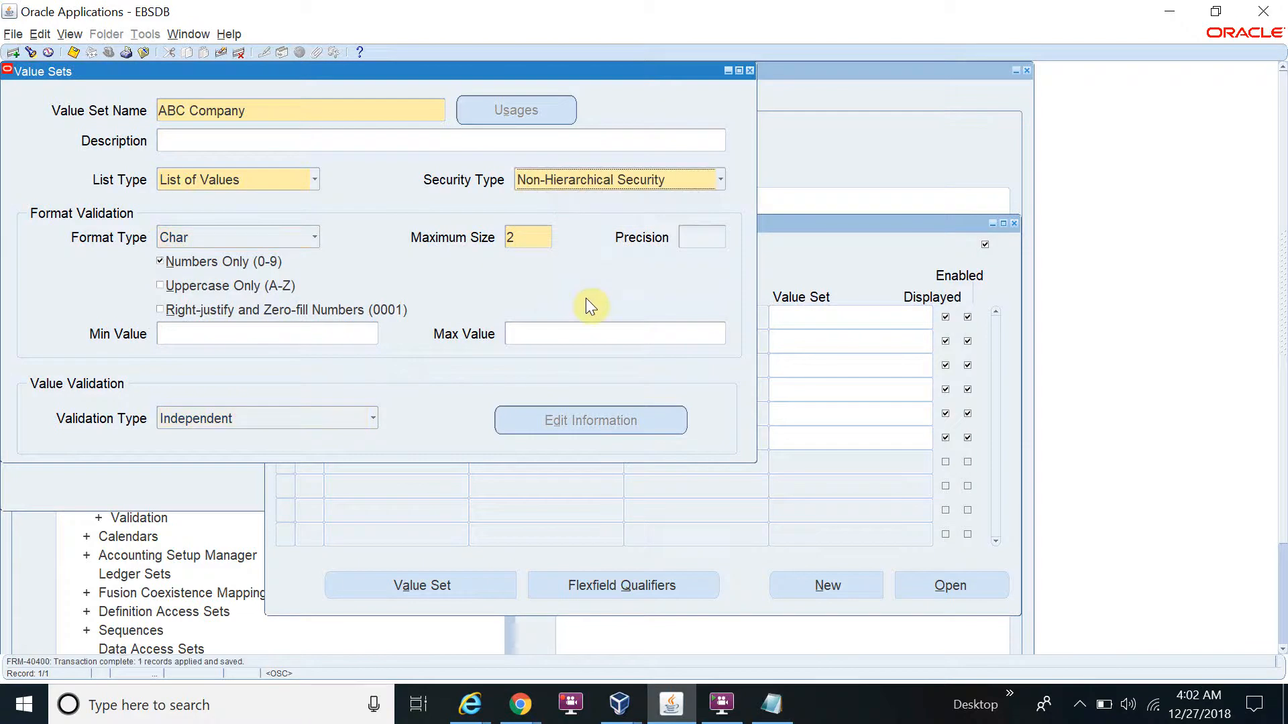
- Create and save the value set ABC Branch with maximum size 3 and Non-Hierarchical Security
triple_click(280, 115)
key("ctrl+Down")
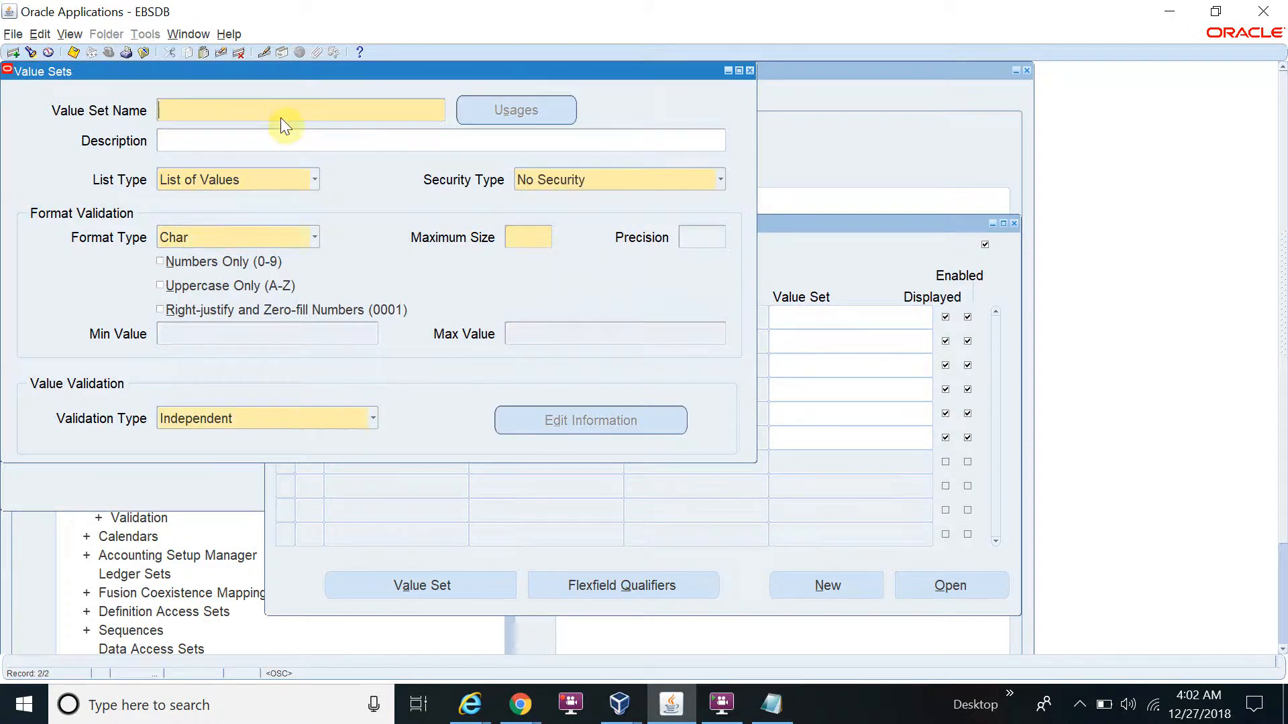
type("ABC Branch")
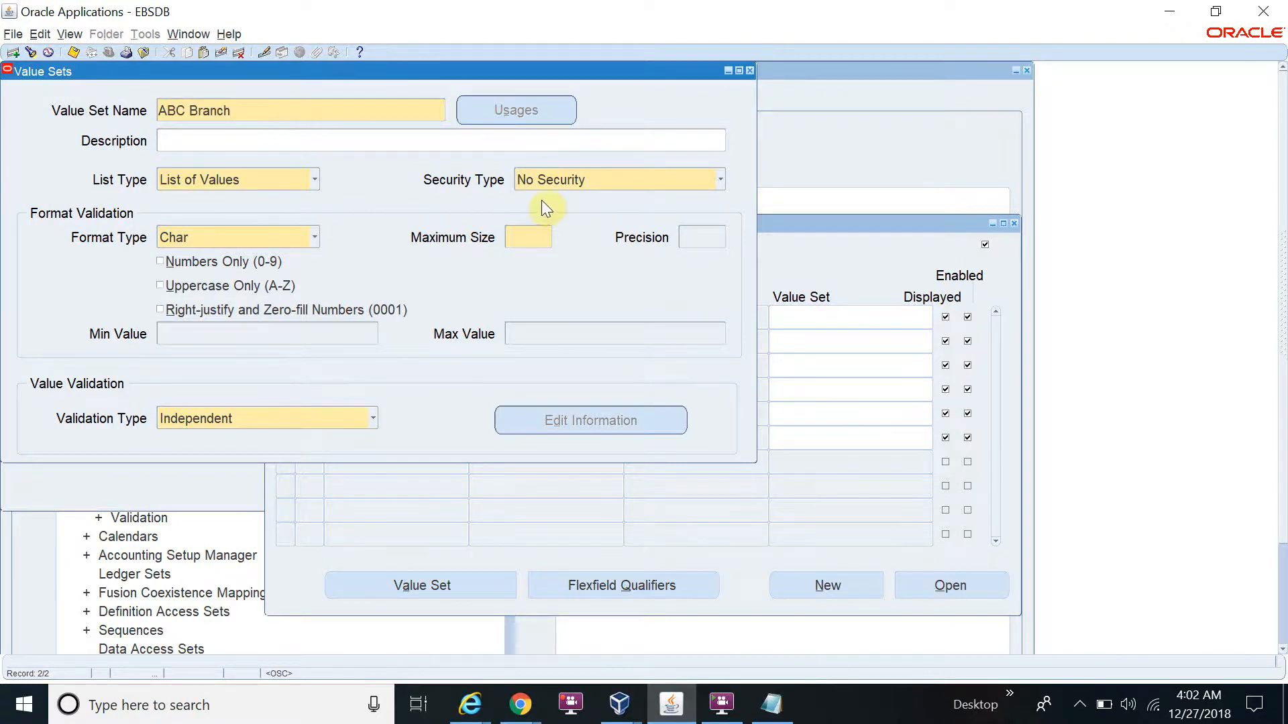
left_click(560, 184)
left_click(566, 218)
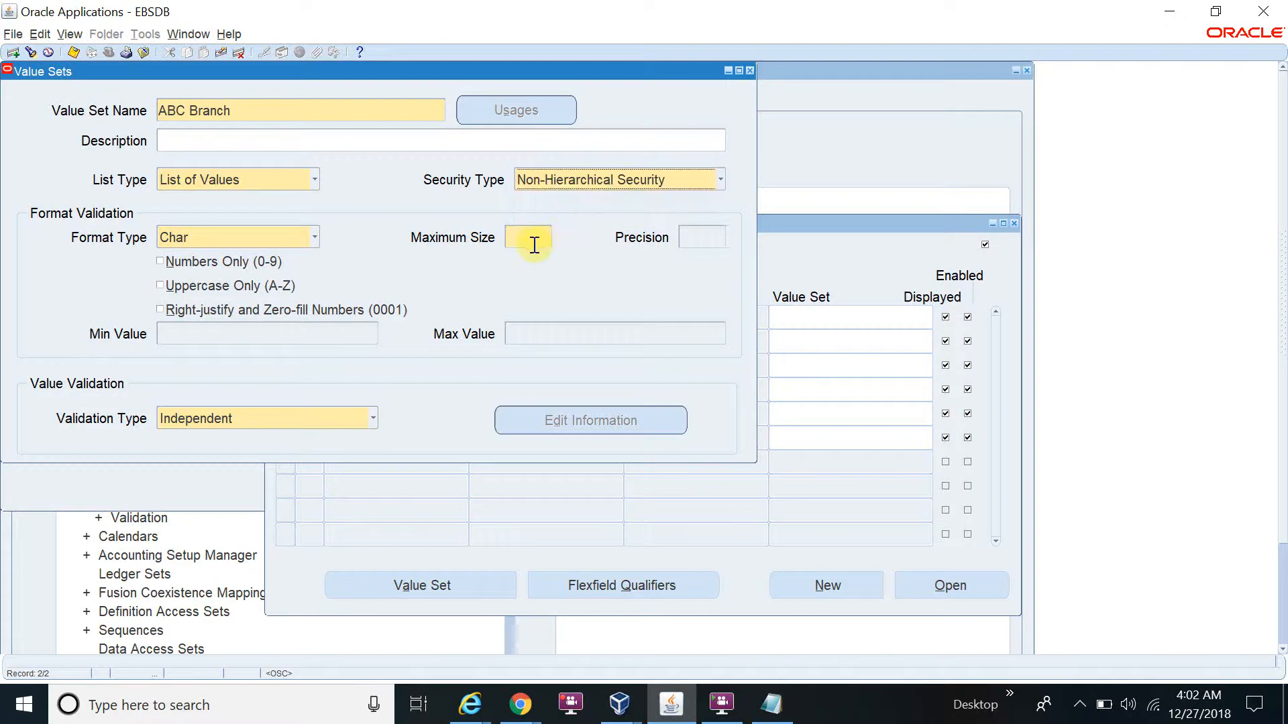
left_click(529, 239)
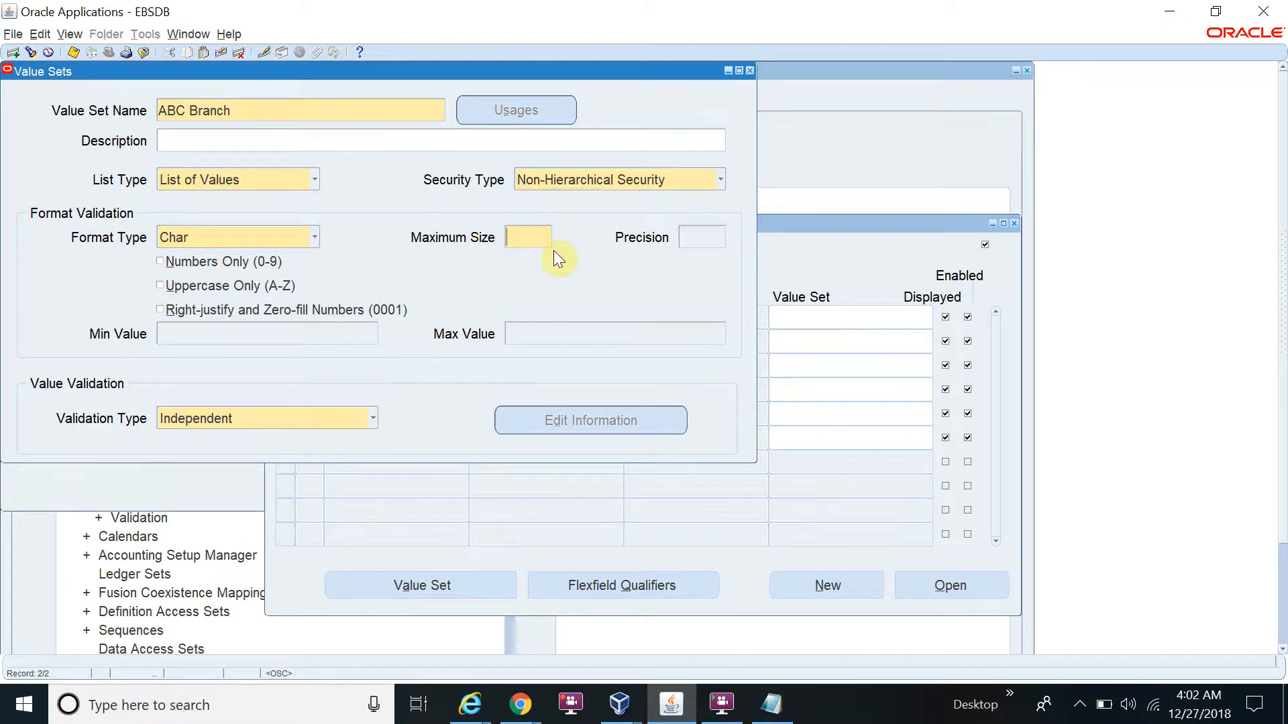
type("3")
key("ctrl+s")
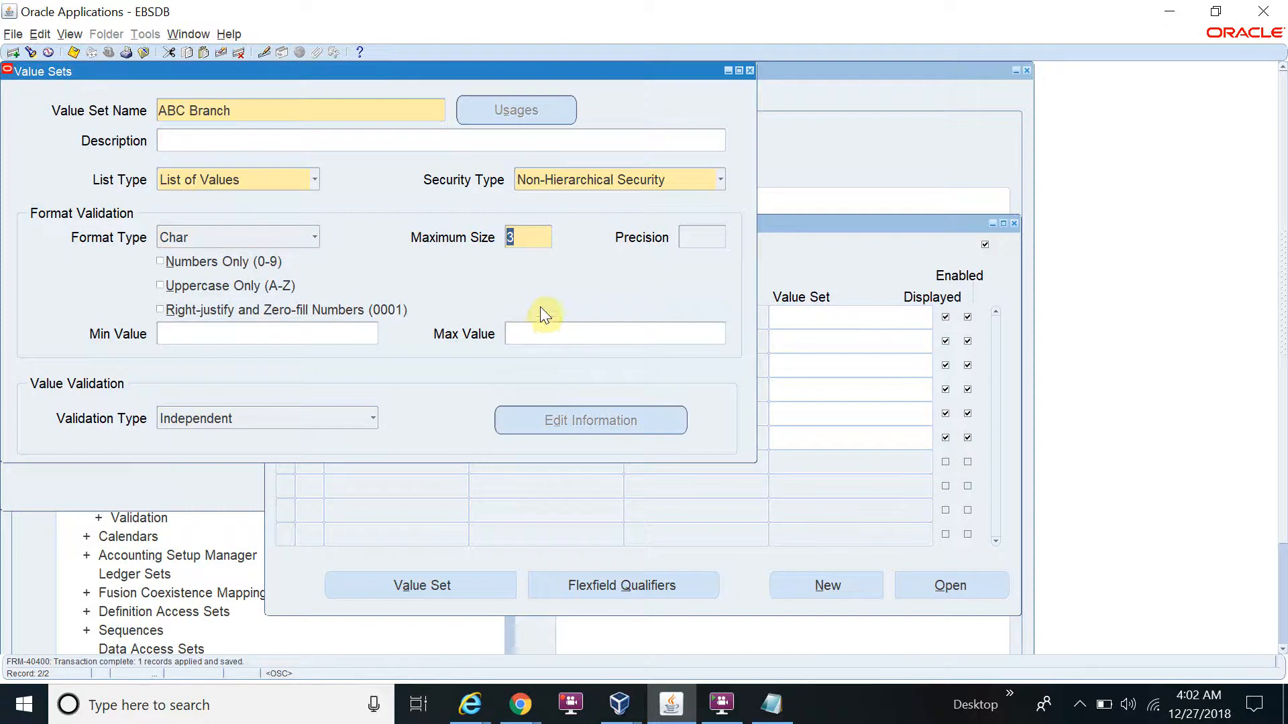
- Create and save the value set ABC Department with maximum size 3 and Non-Hierarchical Security
left_click(300, 111)
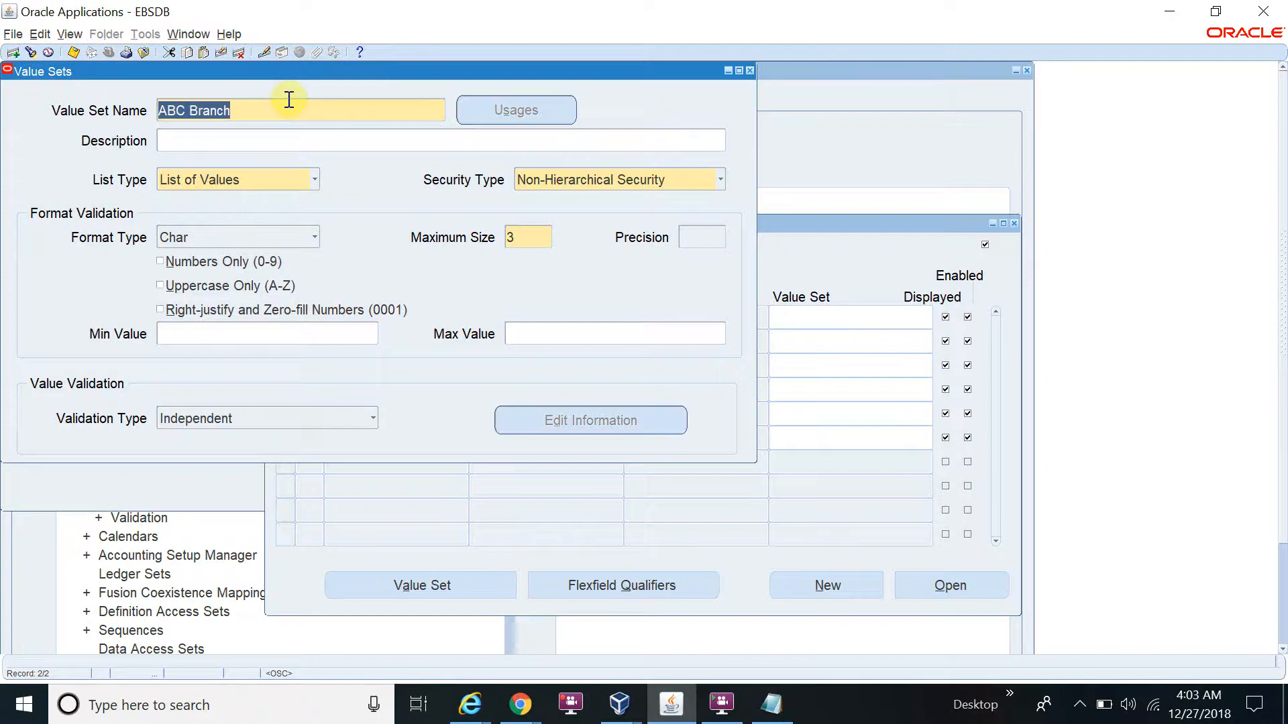
key("ctrl+Down")
type("ABC D")
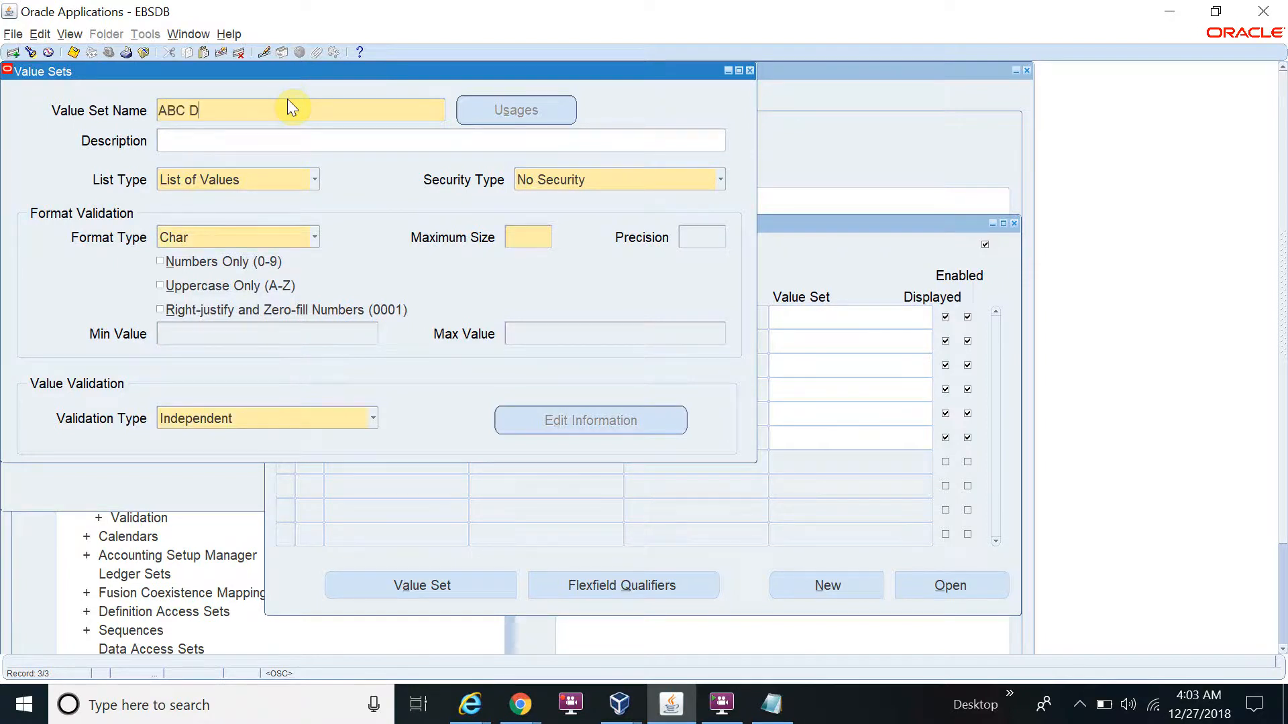
type("epartment")
left_click(658, 184)
left_click(614, 215)
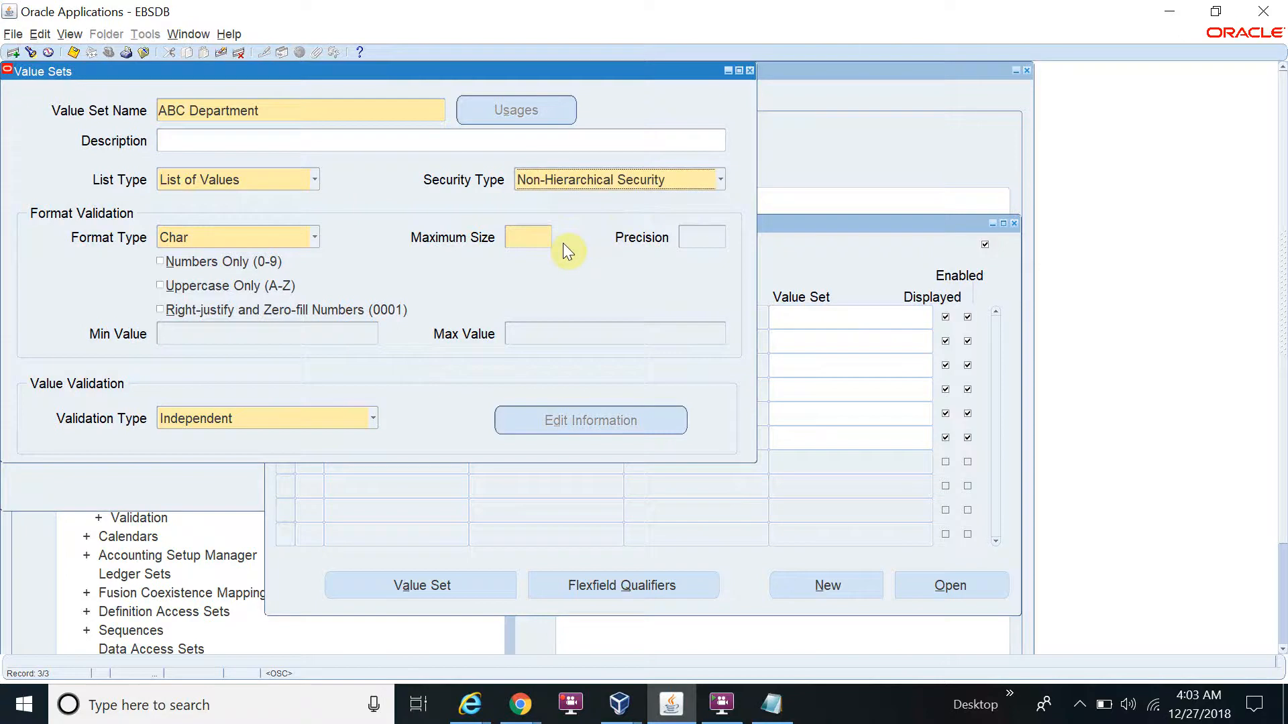
left_click(540, 237)
type("3")
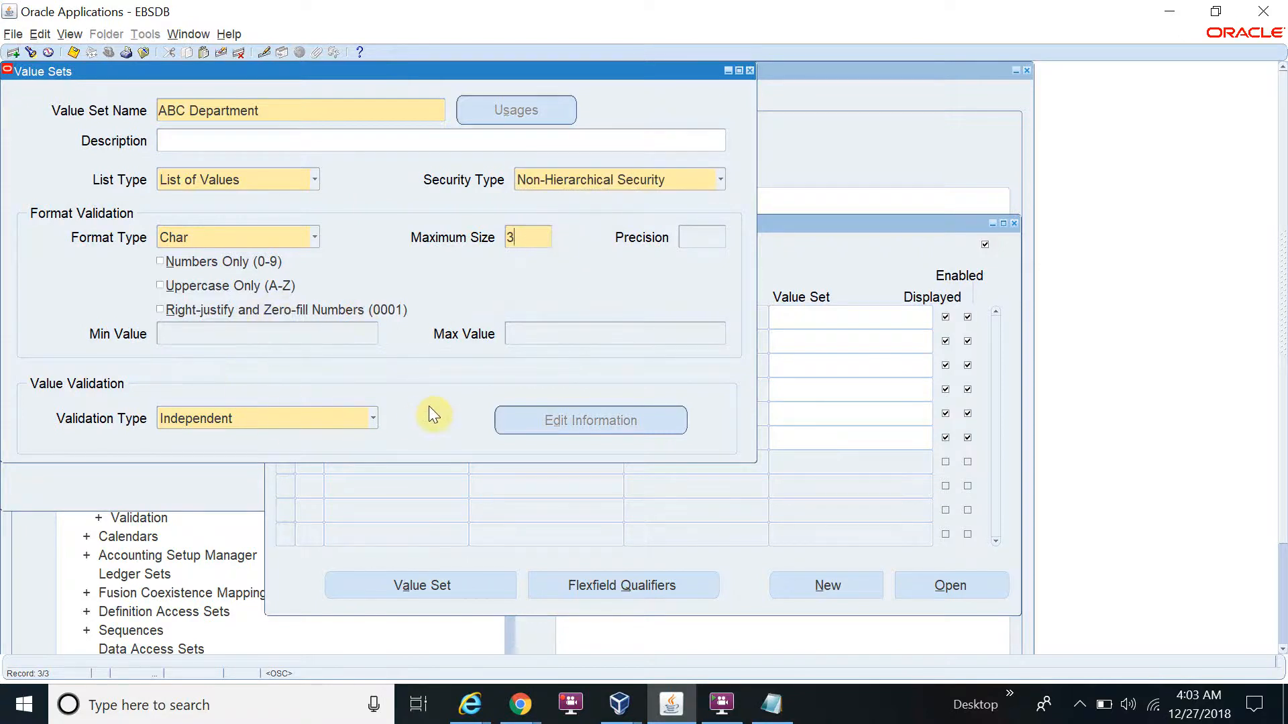
key("ctrl+s")
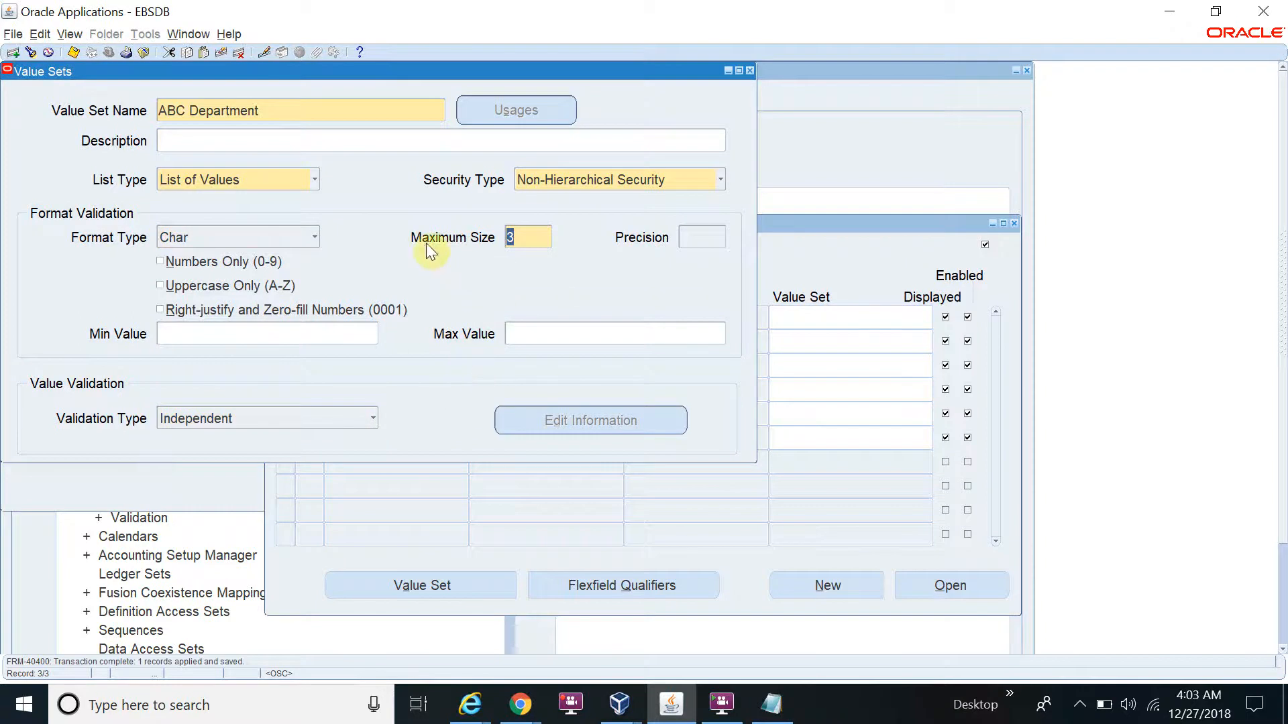
- Create and save the value set ABC Intercompany with Non-Hierarchical Security, maximum size 2 and Numbers Only
left_click(282, 109)
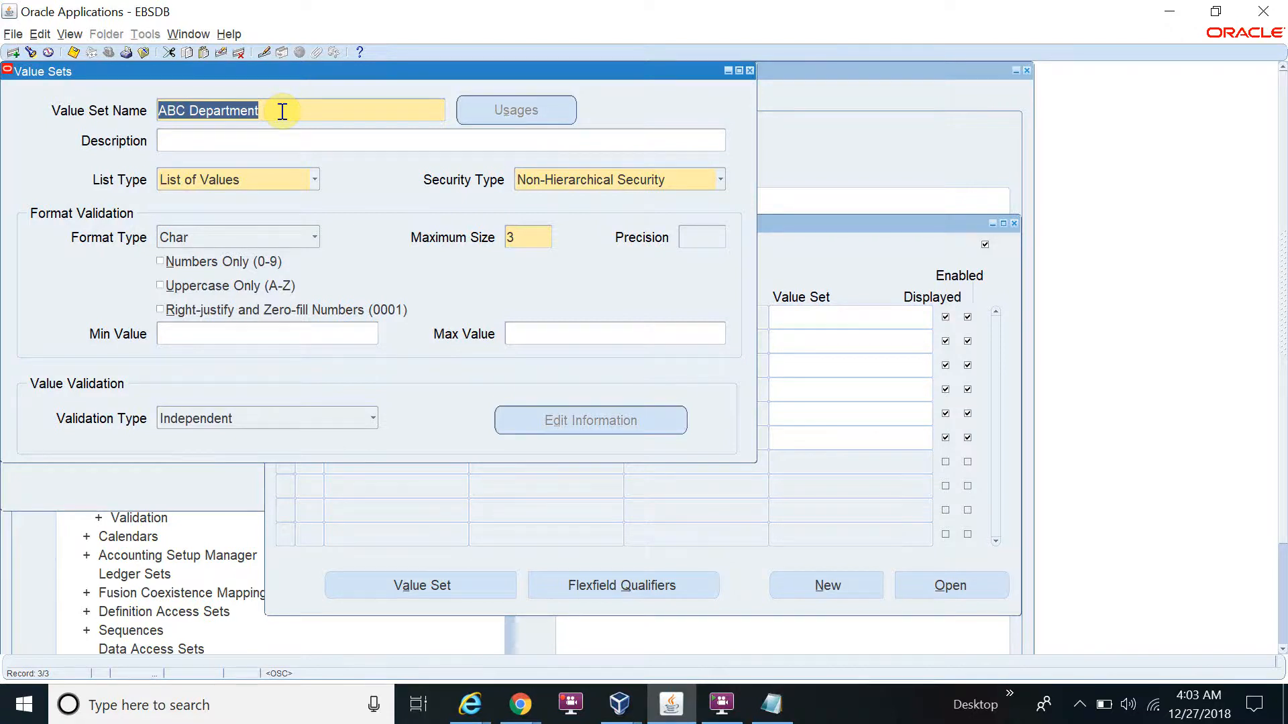
key("ctrl+Down")
type("ABC Intercompany")
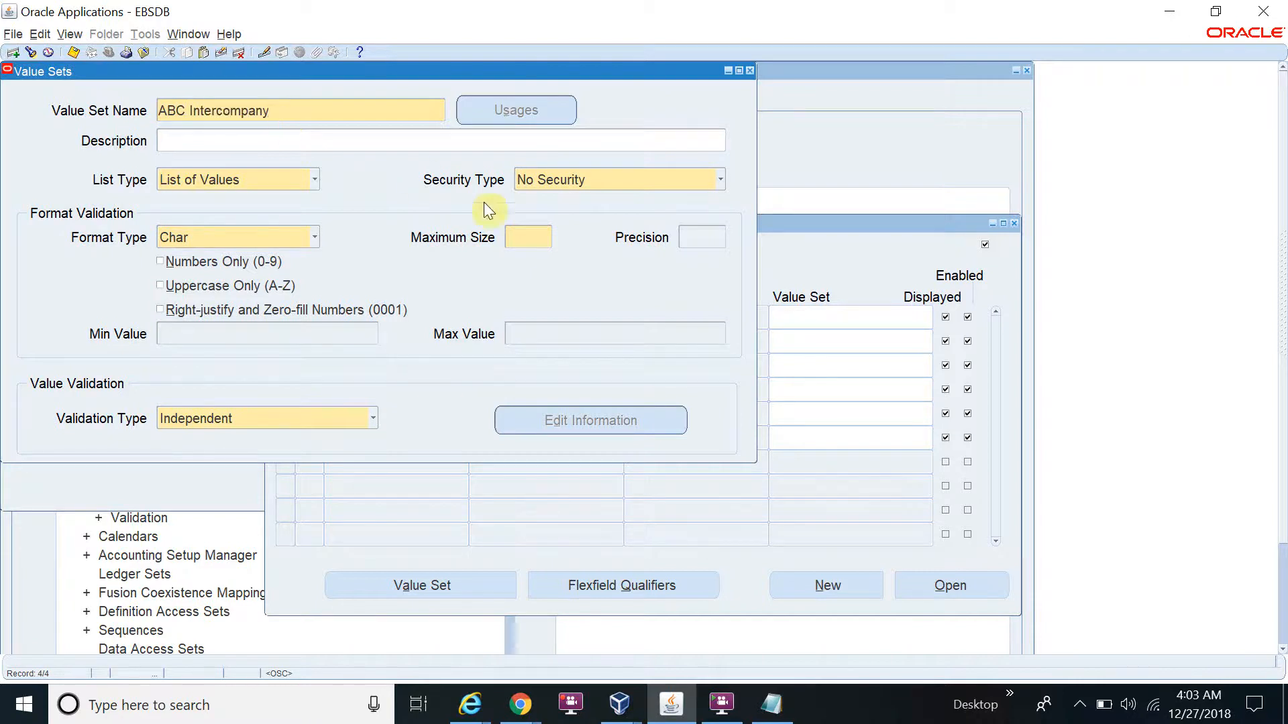
left_click(567, 180)
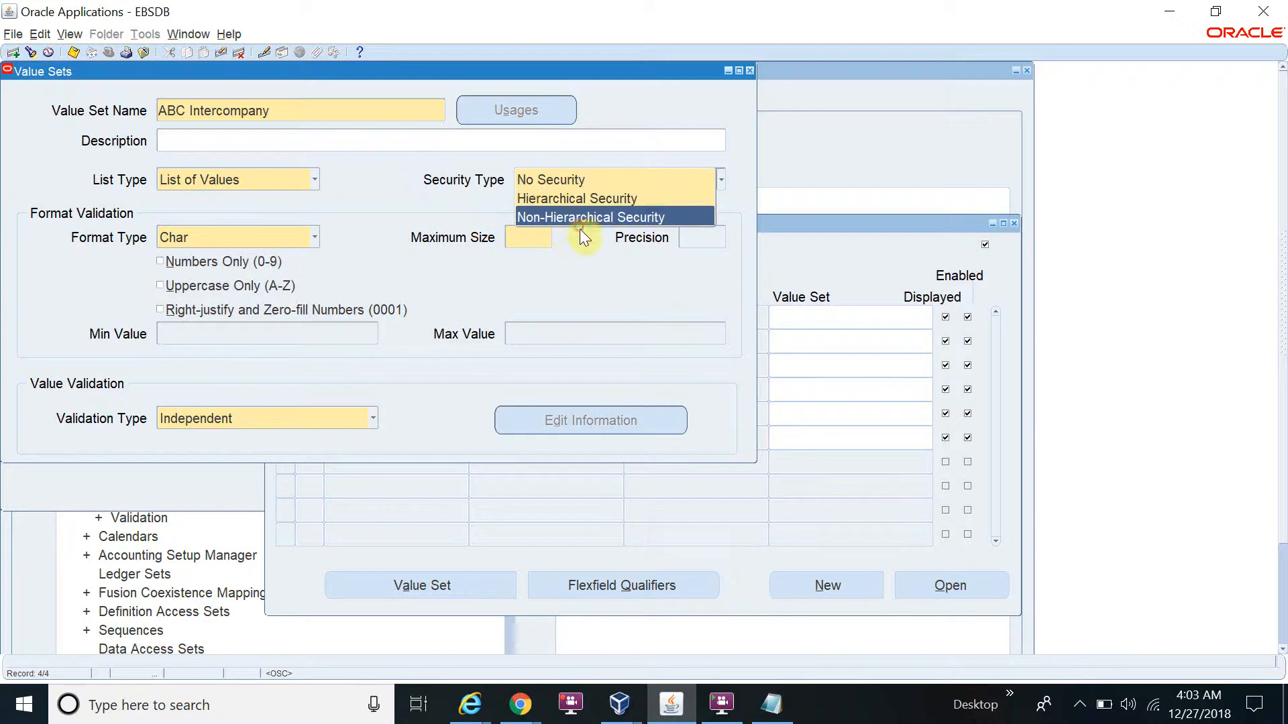
left_click(555, 217)
left_click(535, 239)
type("2")
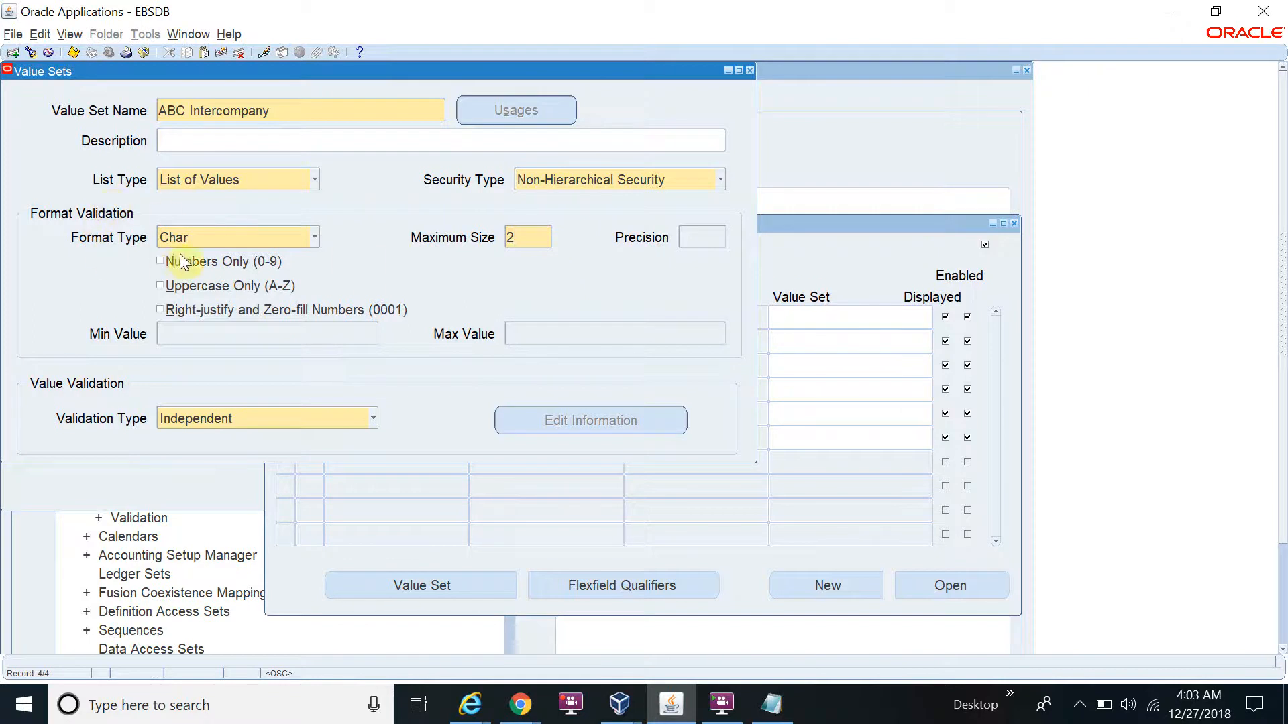
left_click(160, 260)
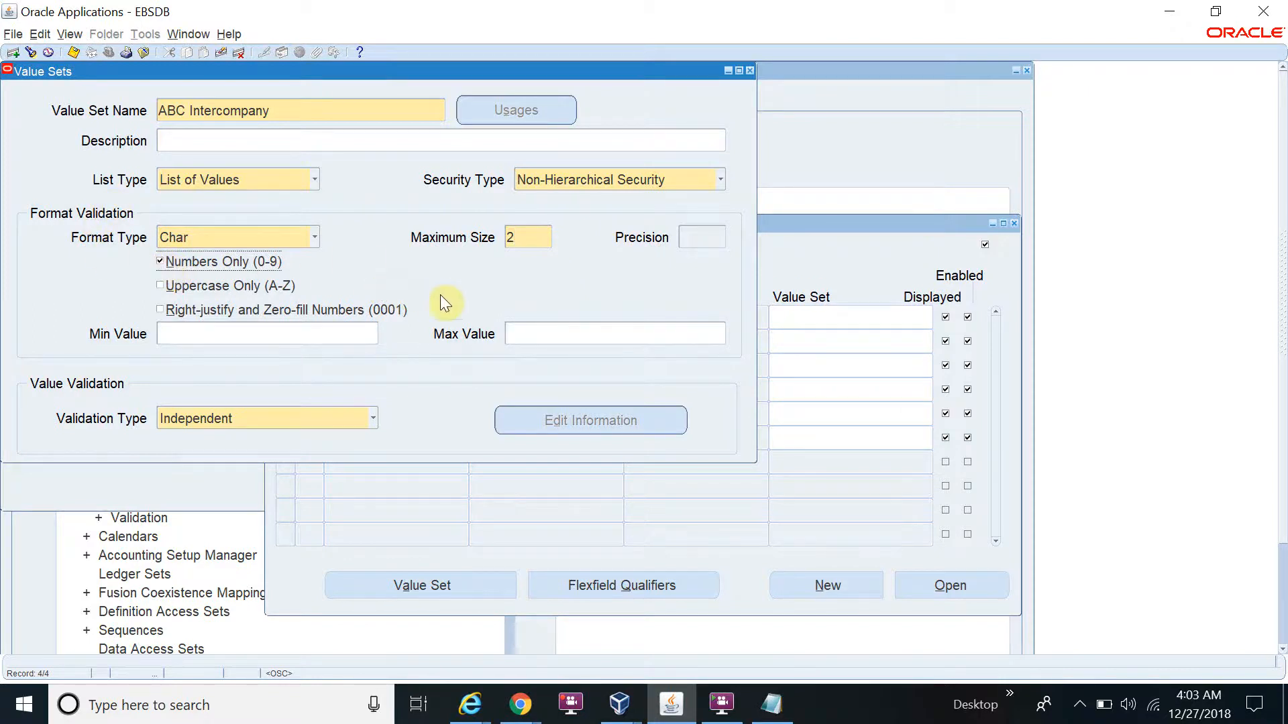
key("ctrl+s")
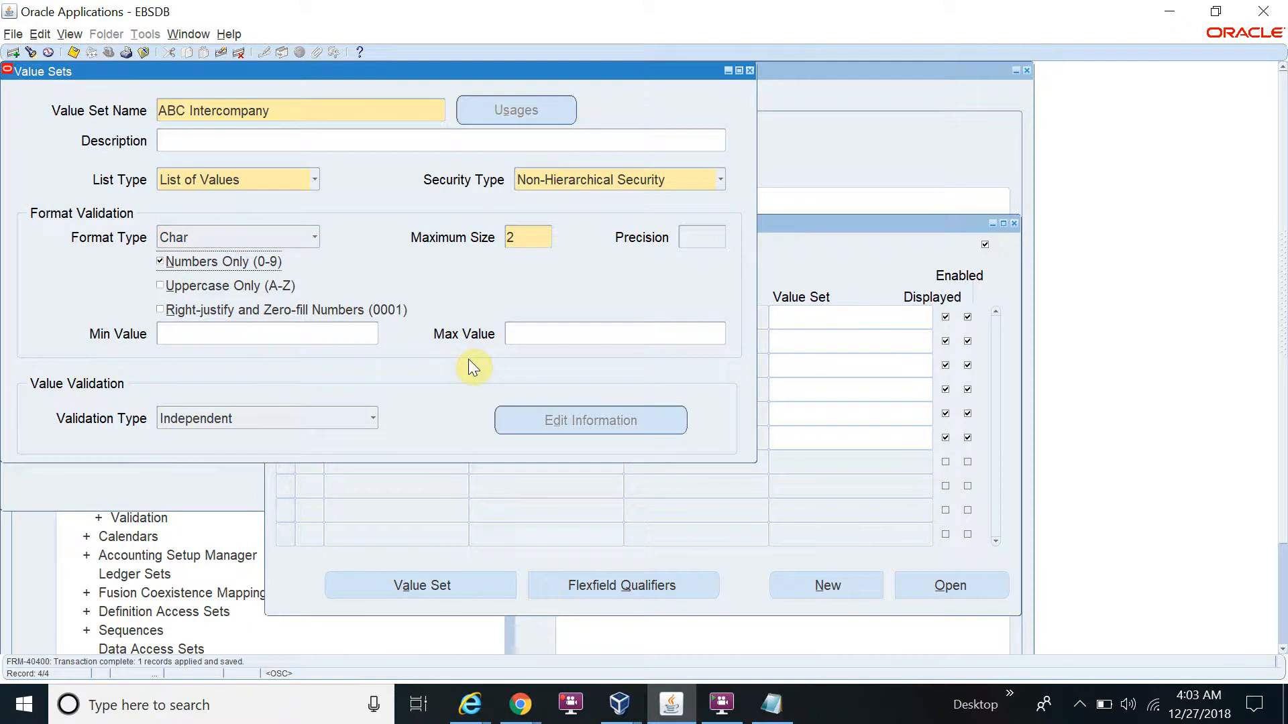
- Create and save the value set ABC Future1 with Non-Hierarchical Security and maximum size 3
left_click(362, 107)
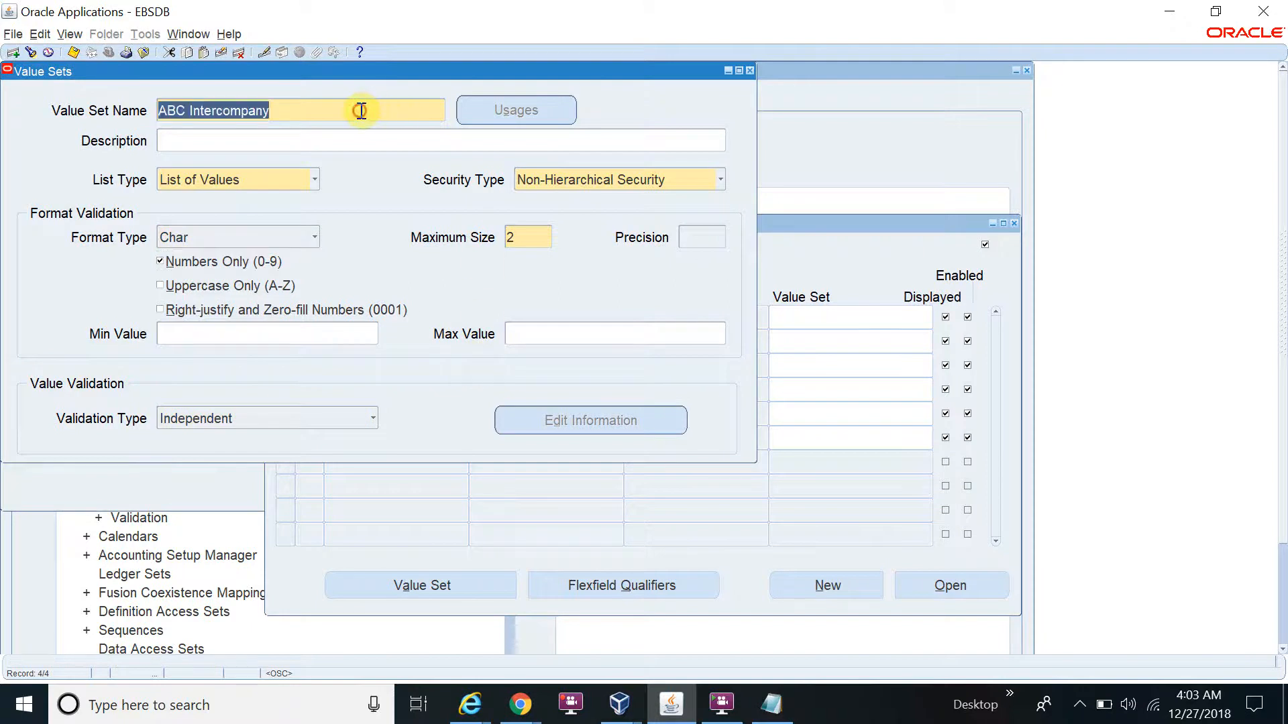
key("ctrl+Down")
type("ABC Future")
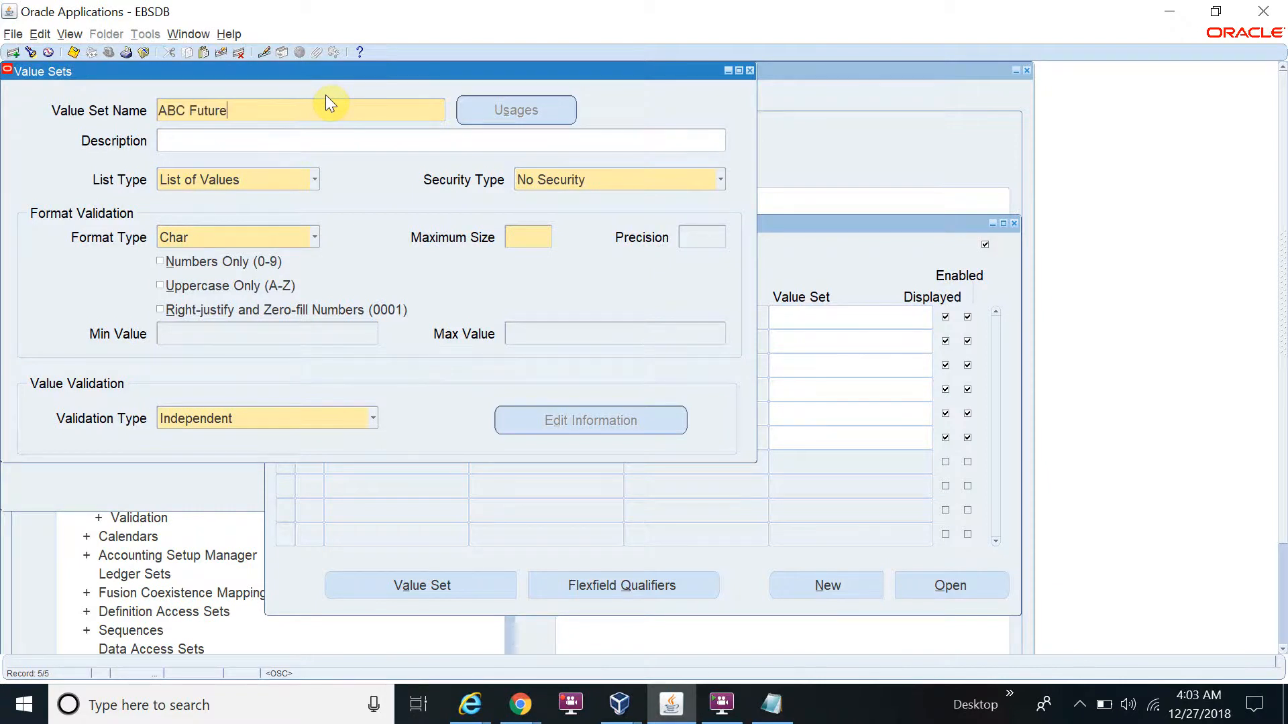
type("1")
left_click(577, 184)
left_click(575, 219)
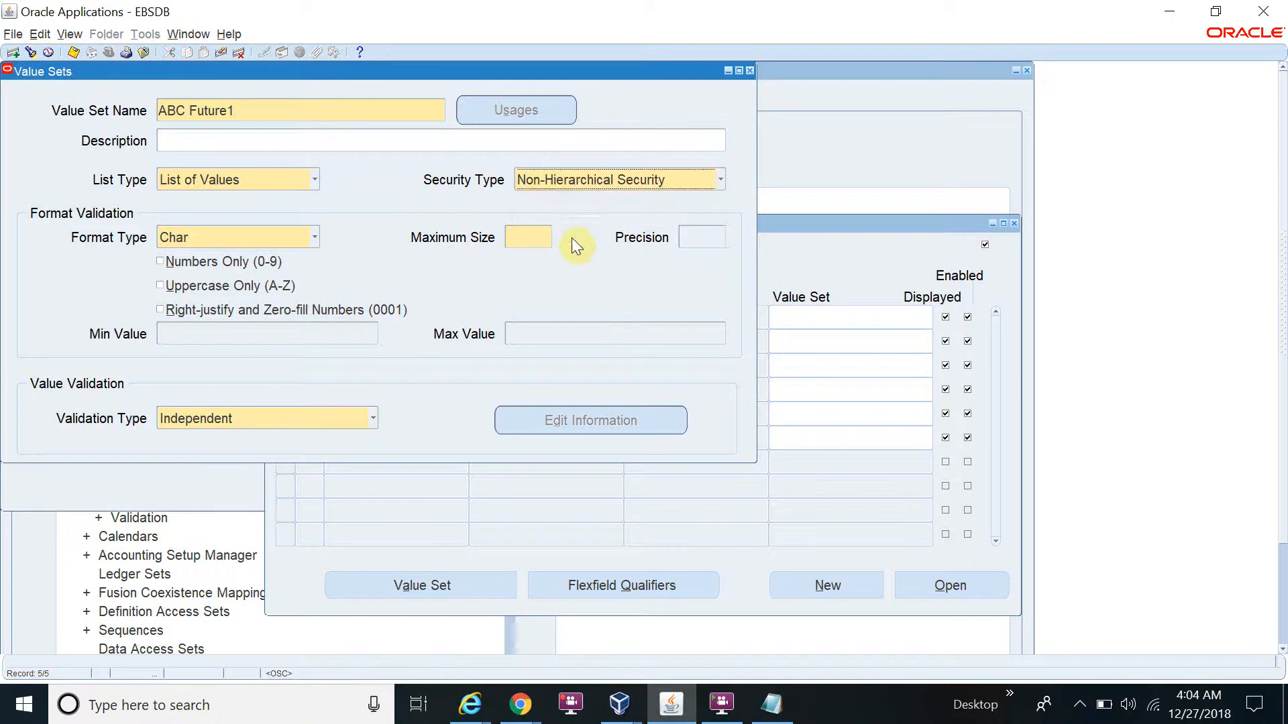
left_click(542, 240)
type("3")
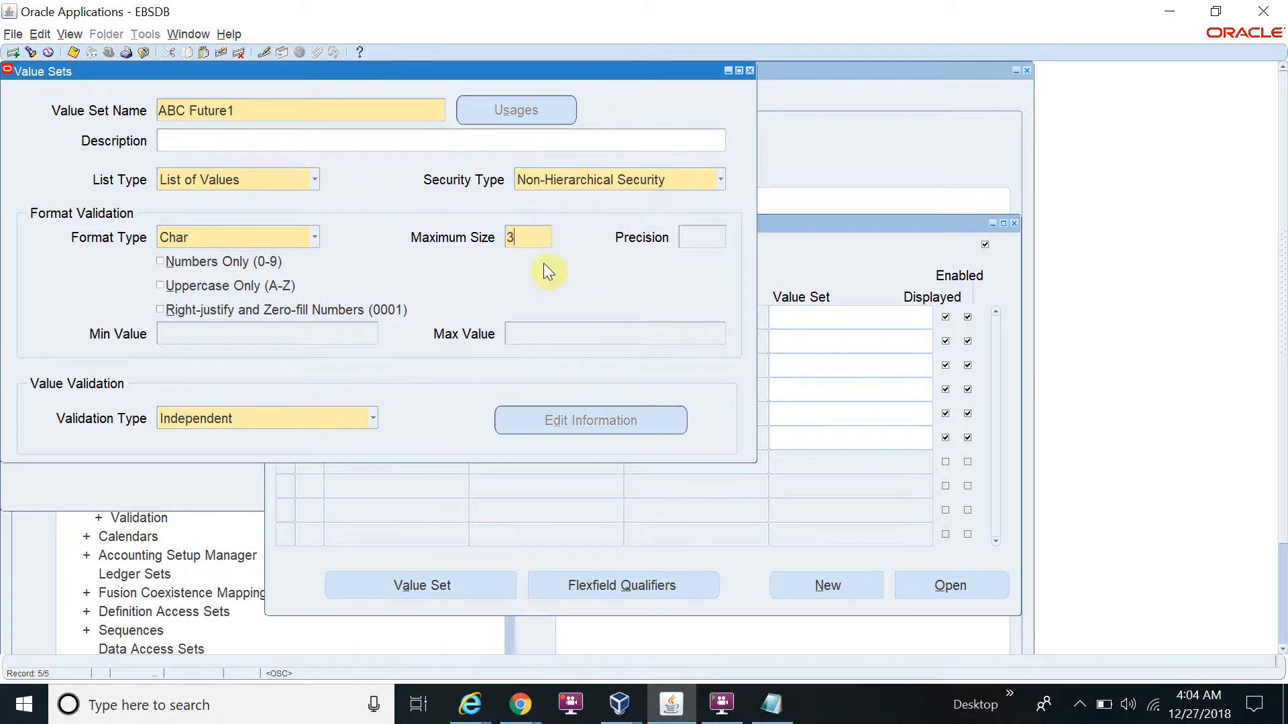
key("ctrl+s")
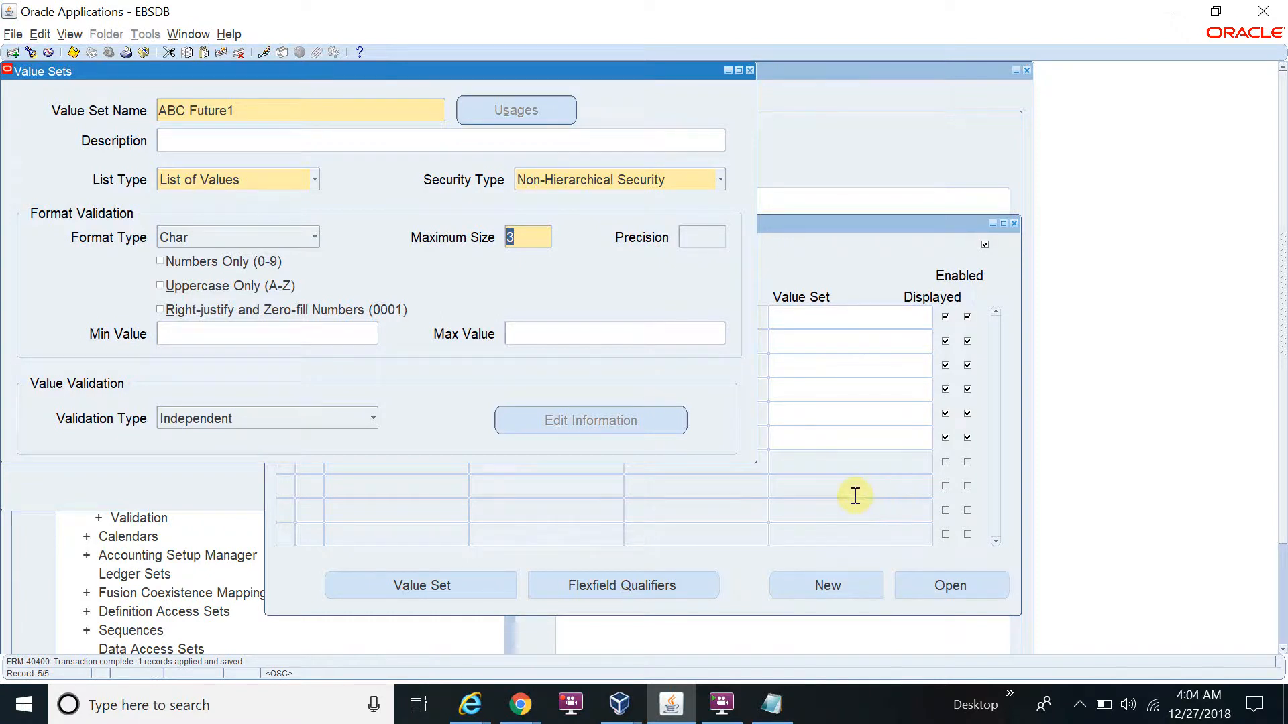
- Close the value set definitions and assign the value set ABC Company to the Company segment
left_click(751, 70)
left_click(831, 315)
type("abc%Com")
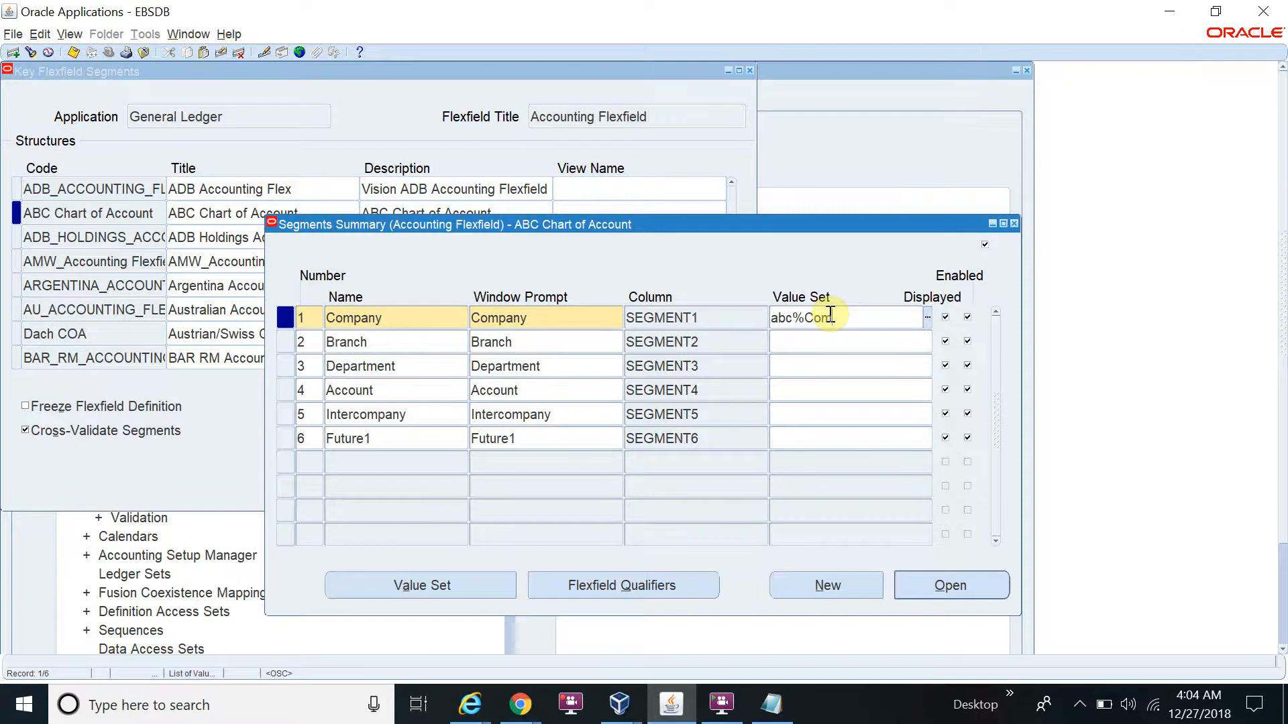
key("Tab")
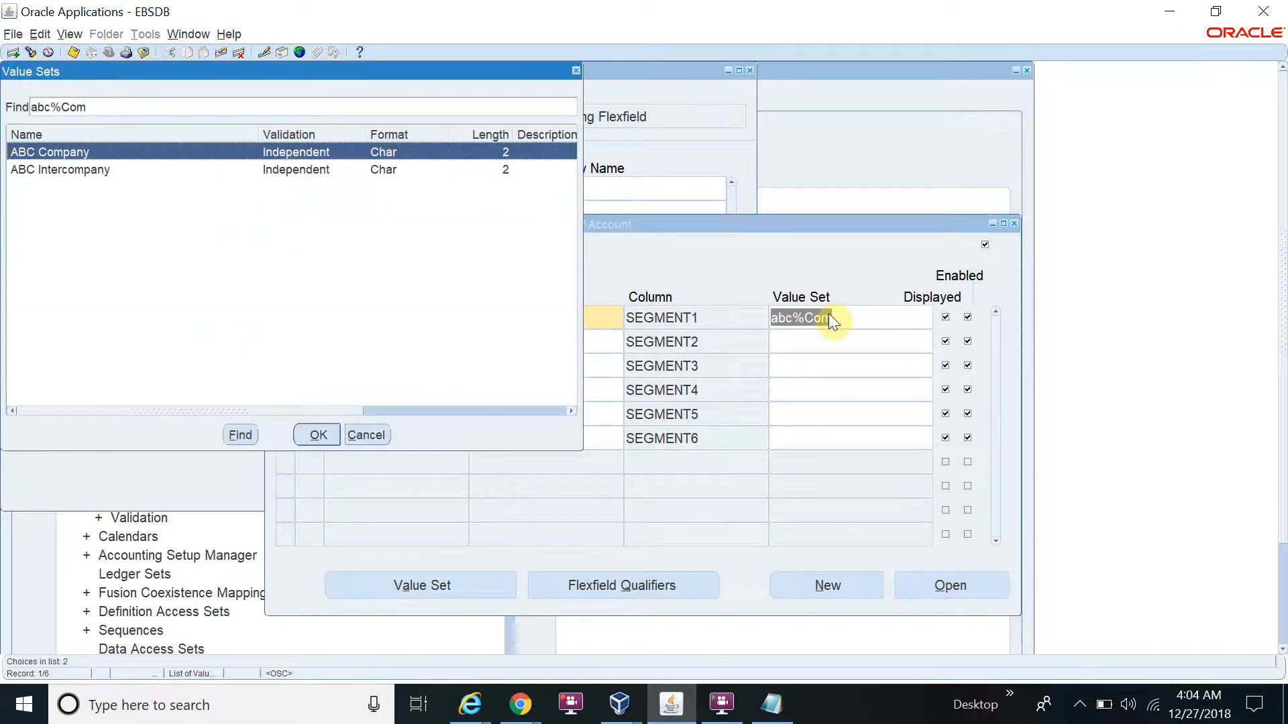
key("Return")
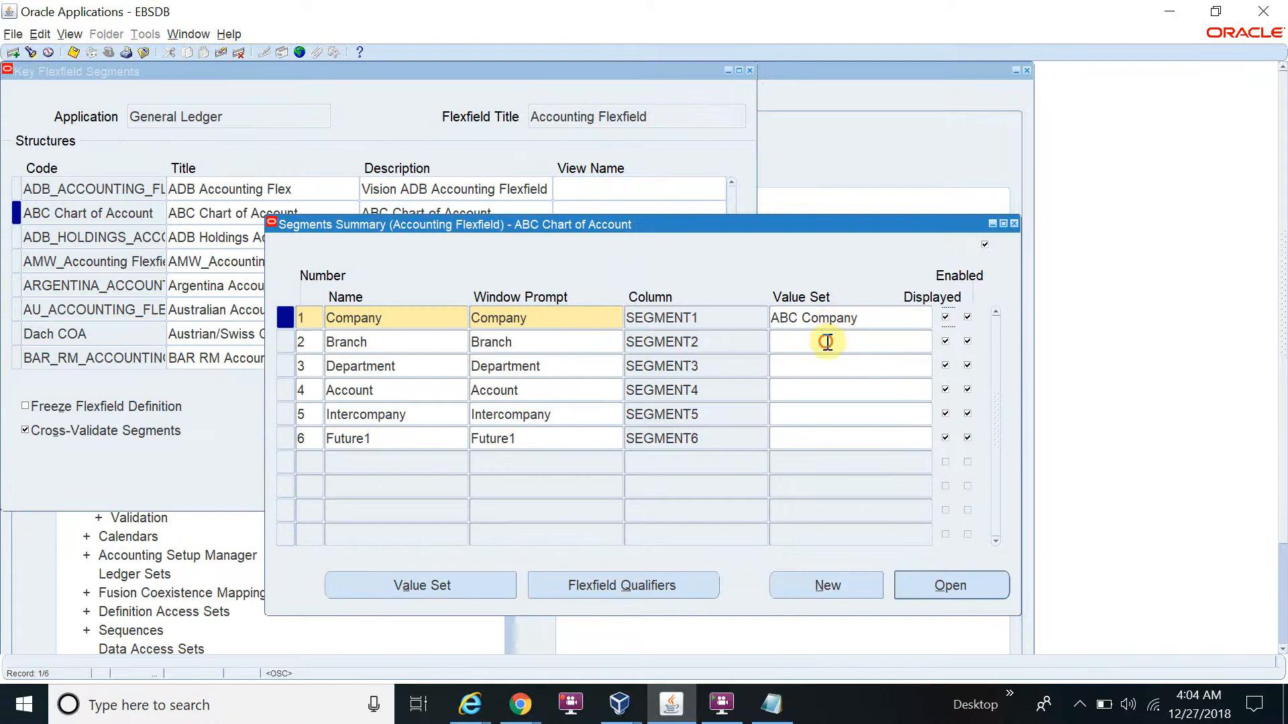
- Assign the value set ABC Branch to the Branch segment
left_click(827, 342)
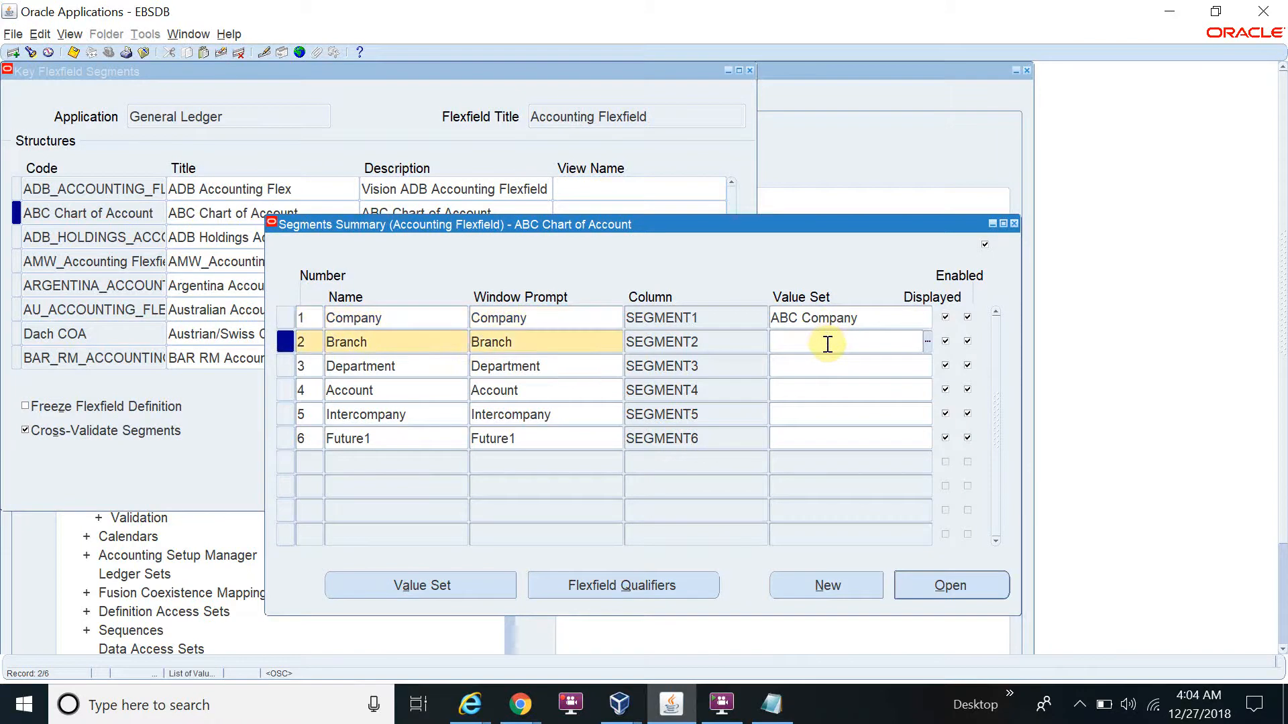
type("ABC")
key("Tab")
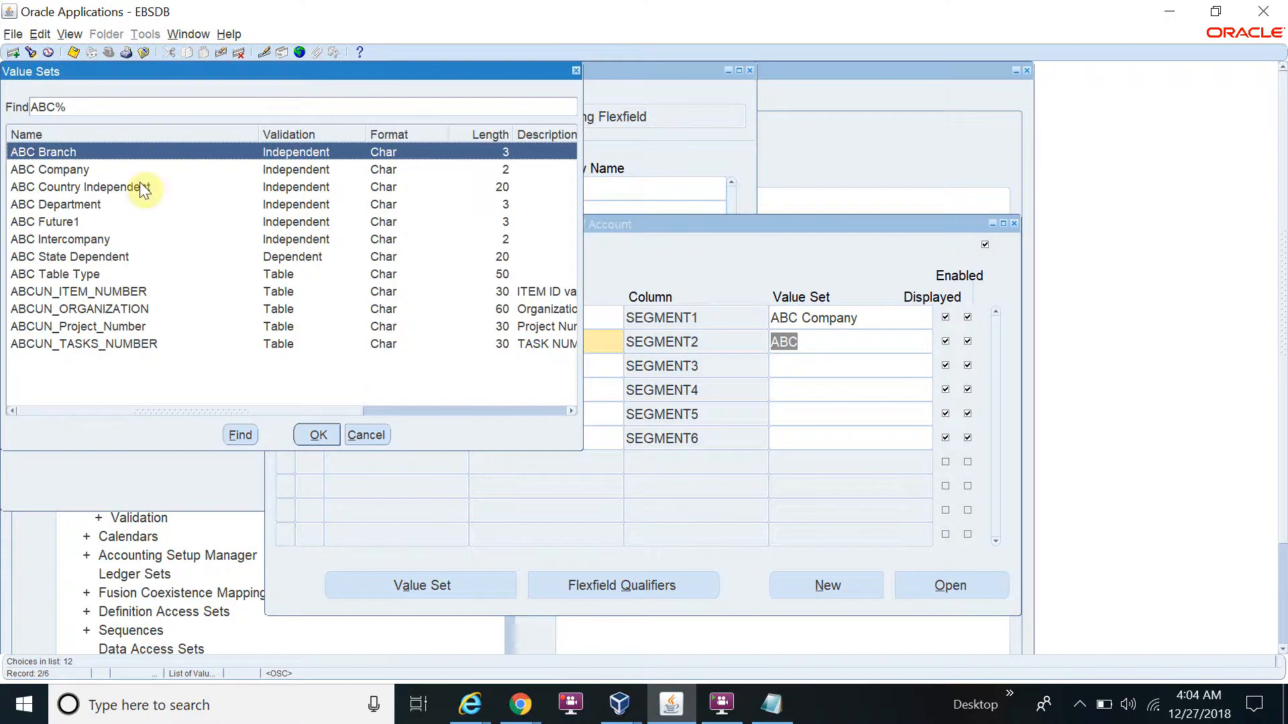
left_click(302, 437)
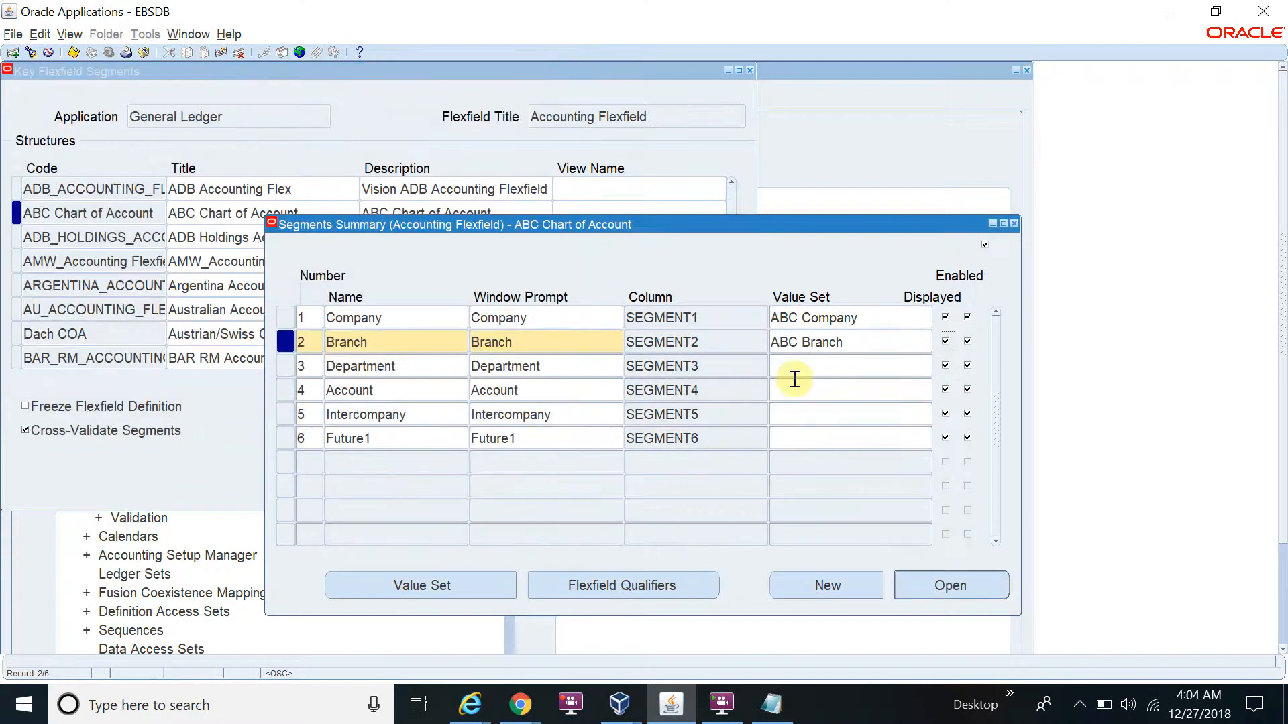
- Assign the value set ABC Department to the Department segment
left_click(802, 373)
type("BC")
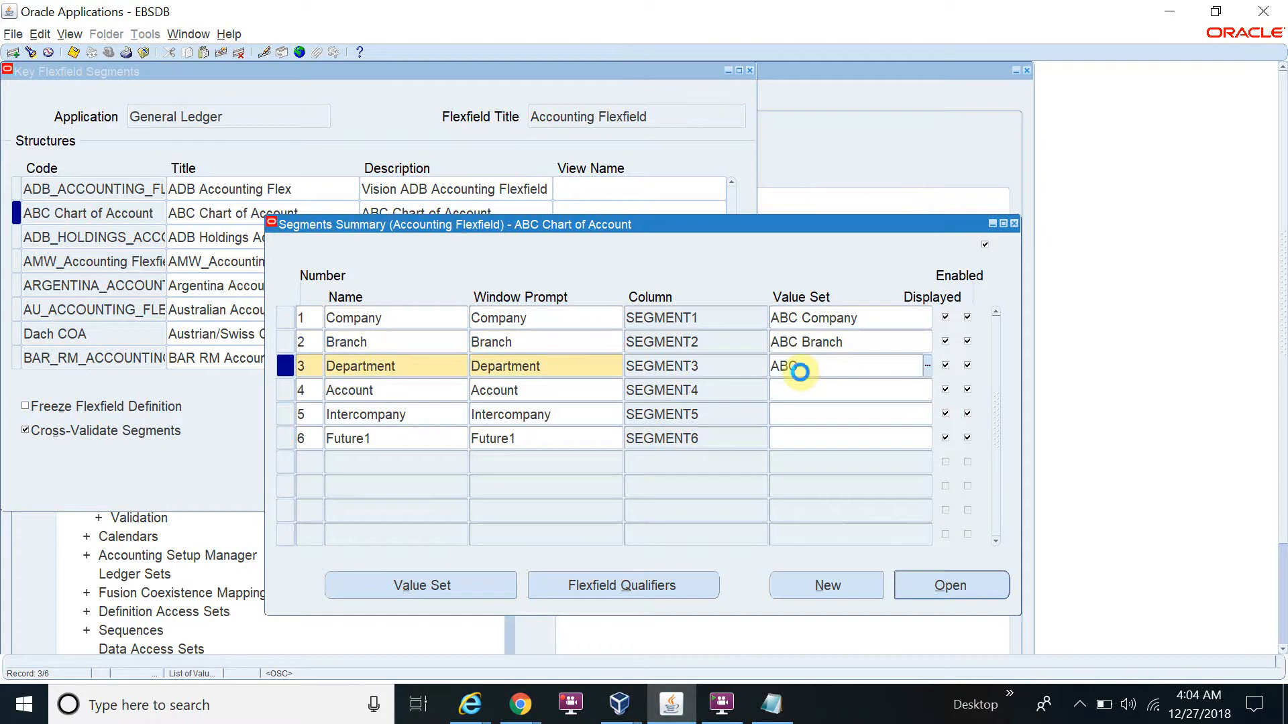
key("Tab")
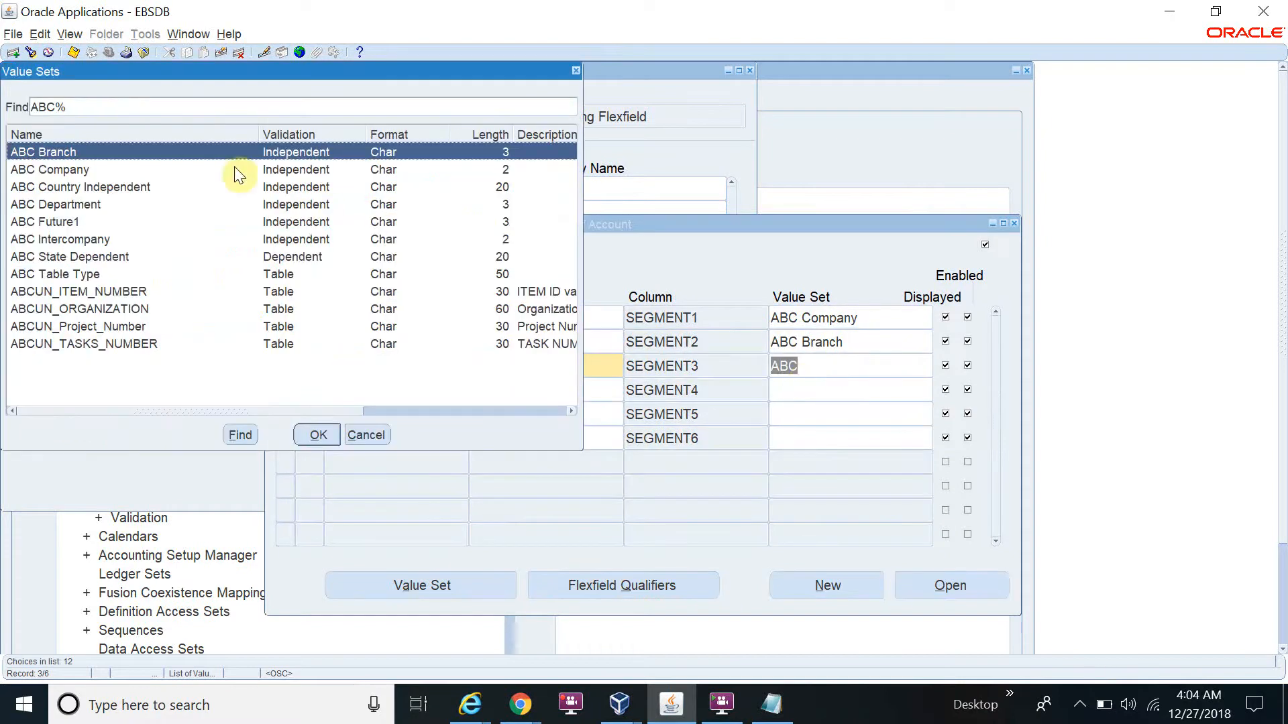
left_click(111, 203)
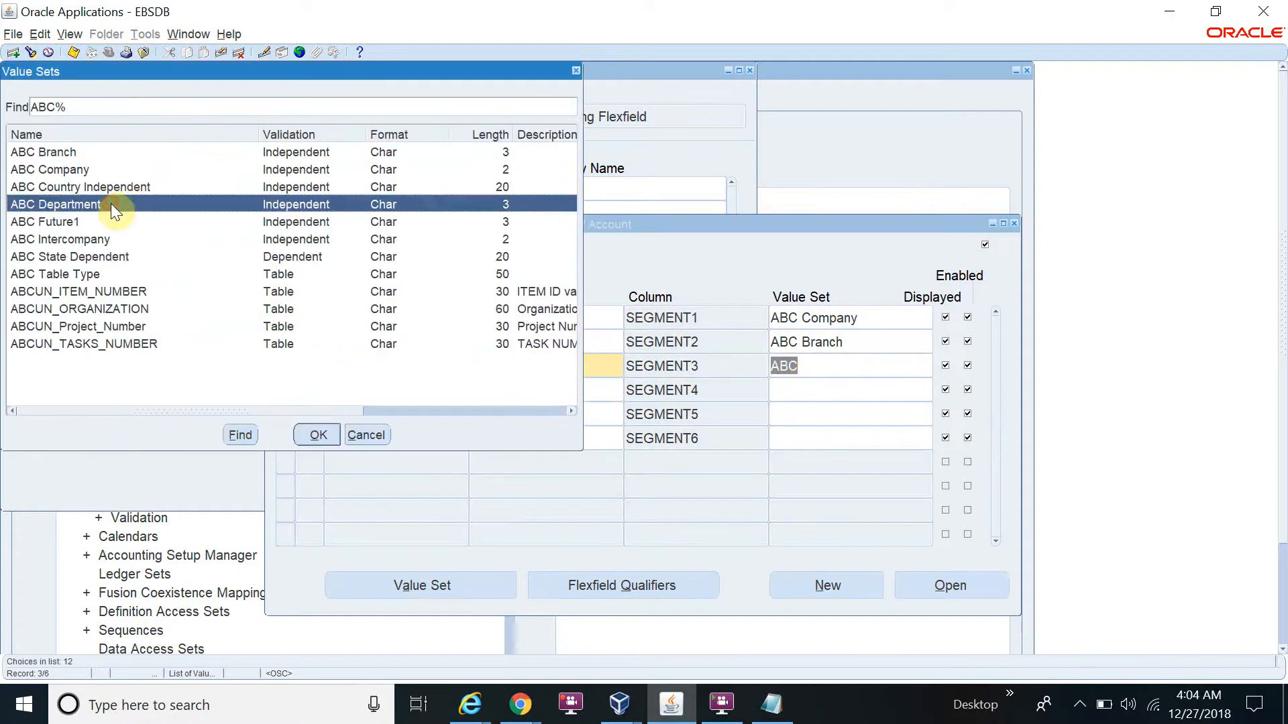
left_click(338, 435)
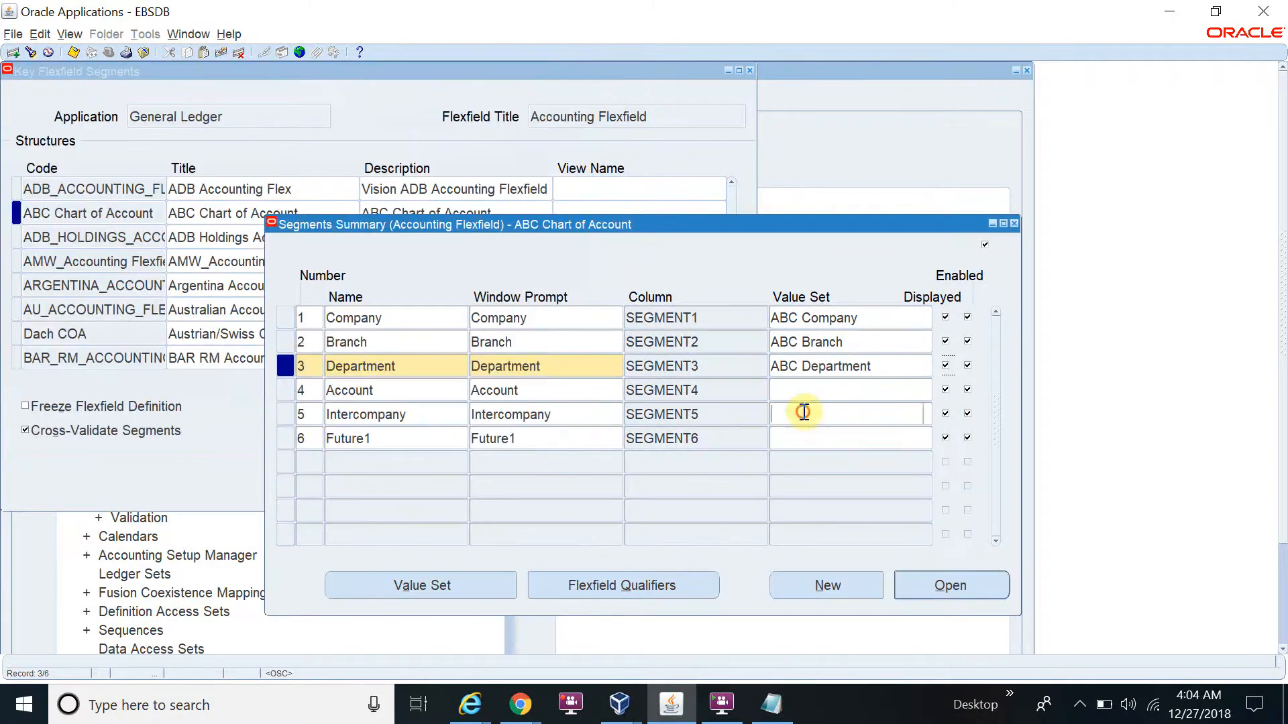
- Assign the value set ABC Intercompany to the Intercompany segment
left_click(805, 410)
type("ABC")
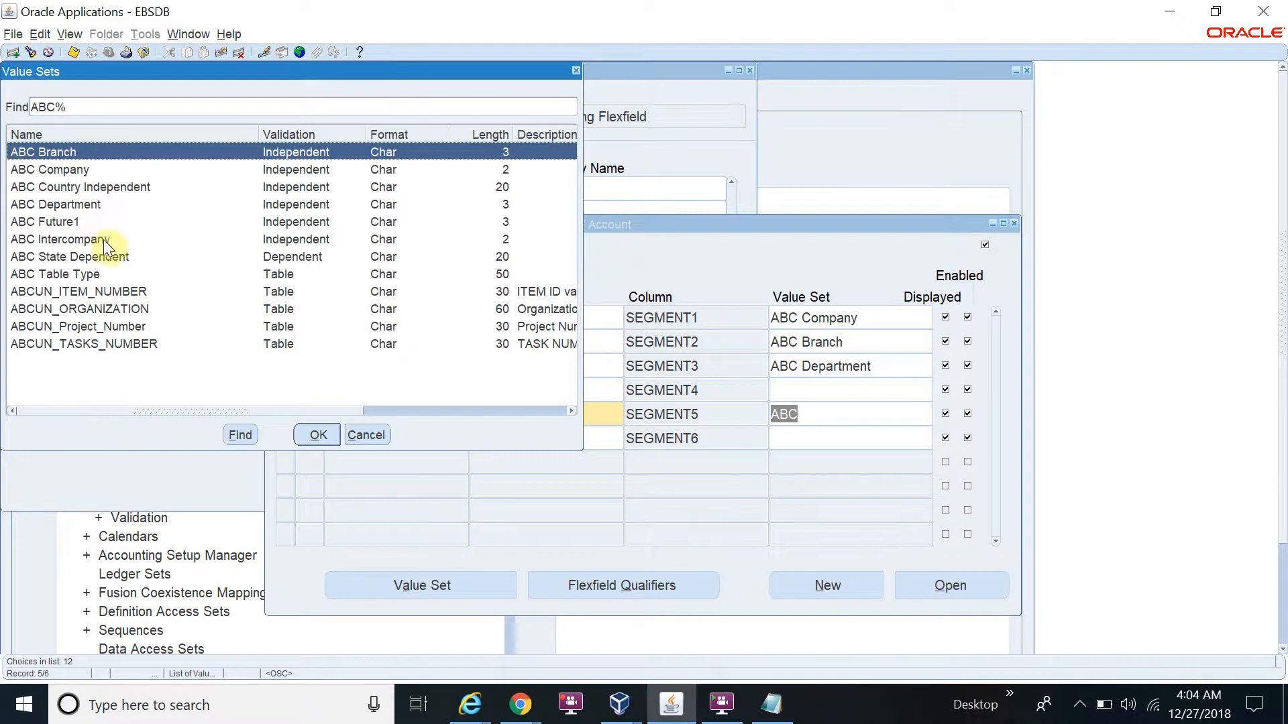
left_click(104, 239)
left_click(314, 435)
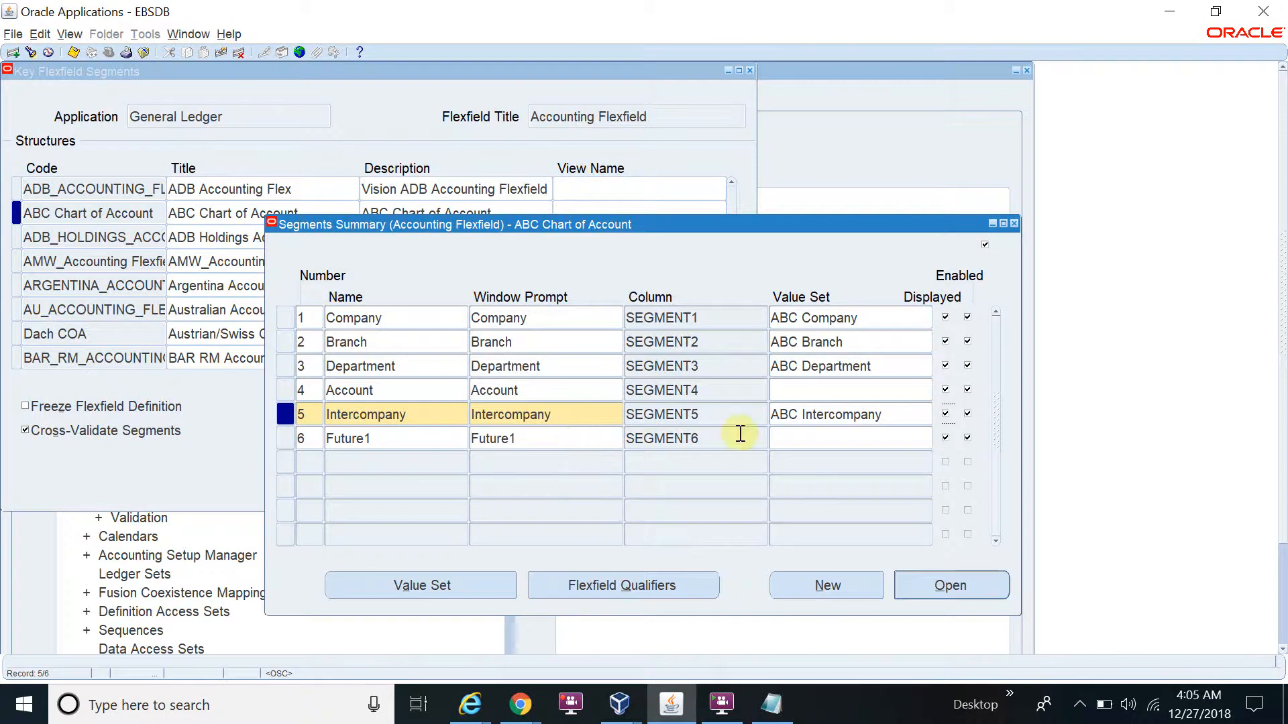
- Assign the value set ABC Future1 to the Future1 segment
left_click(790, 440)
type("abc")
key("Tab")
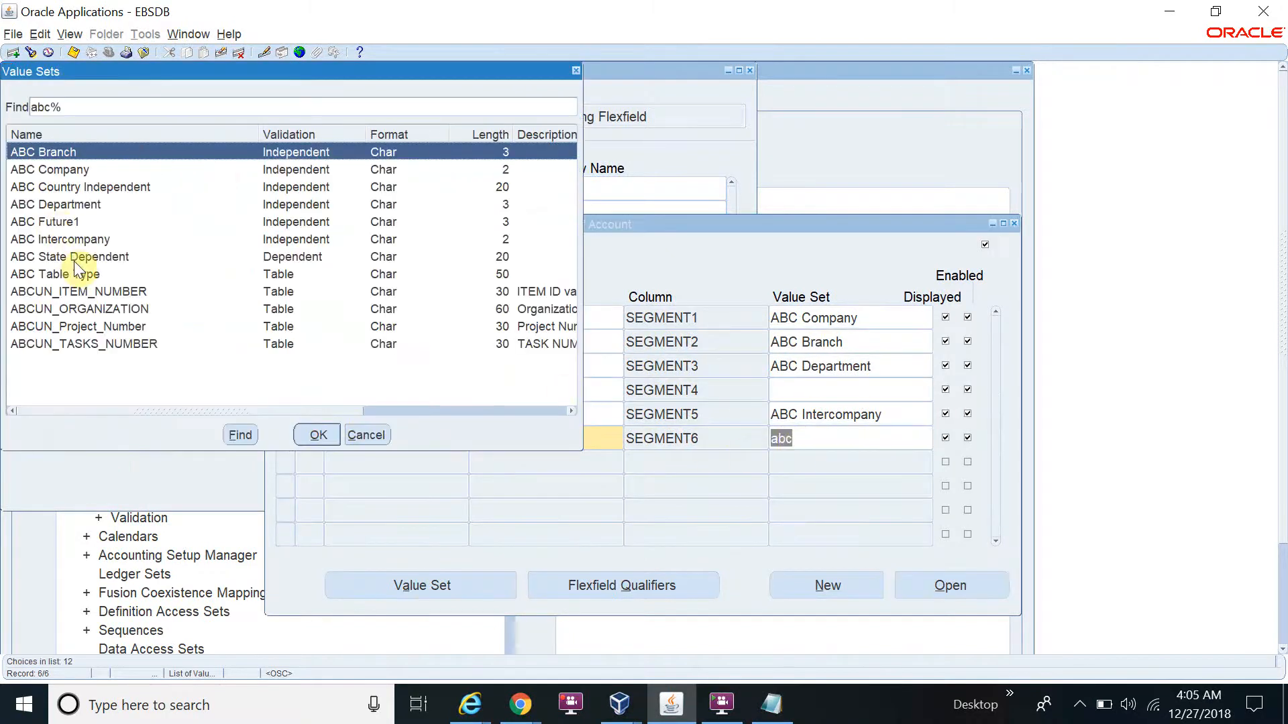
left_click(64, 221)
left_click(329, 435)
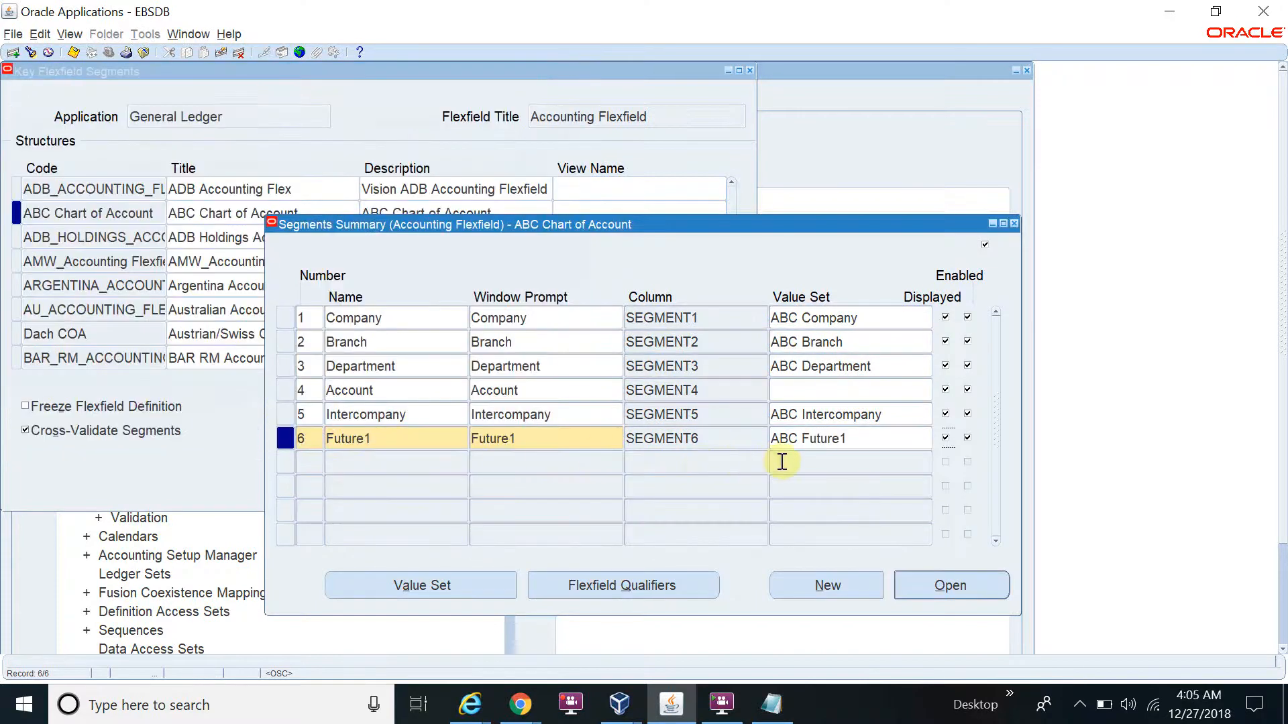
- Search the value sets for %Account% for the Account segment, dismiss the list without choosing one, and close the segments summary
left_click(839, 391)
left_click(927, 391)
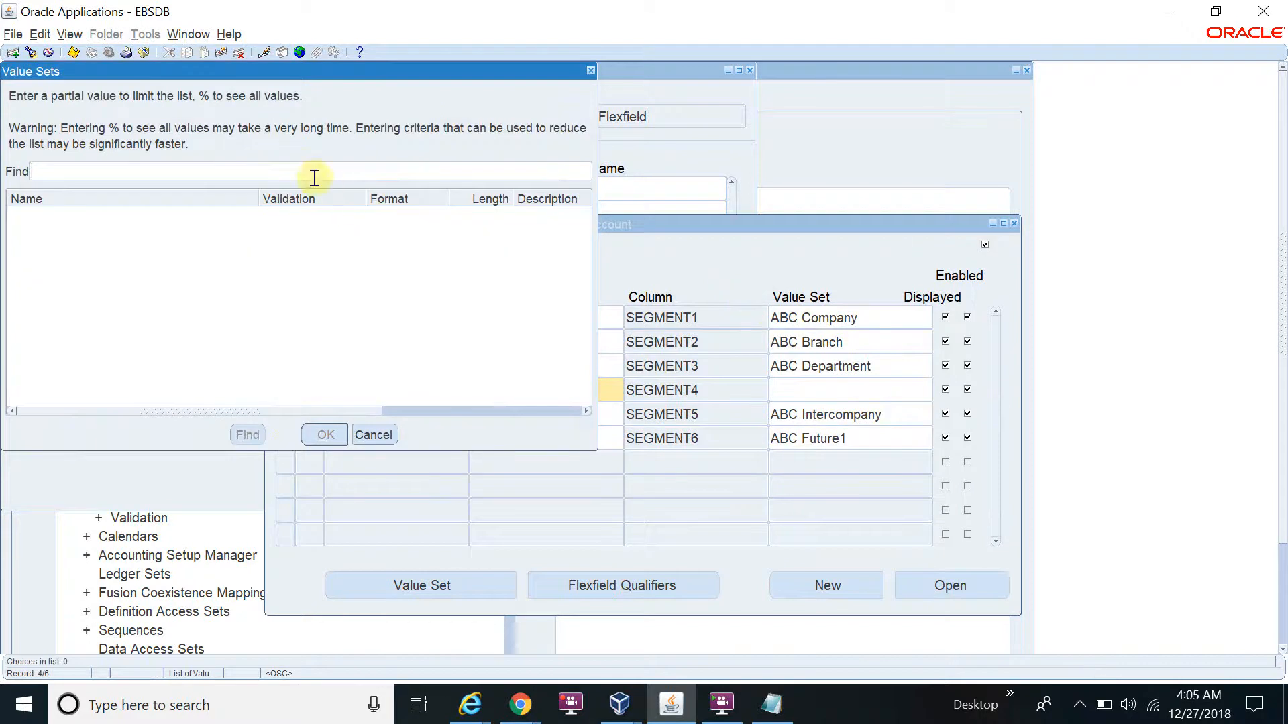
type("%Account%")
key("Return")
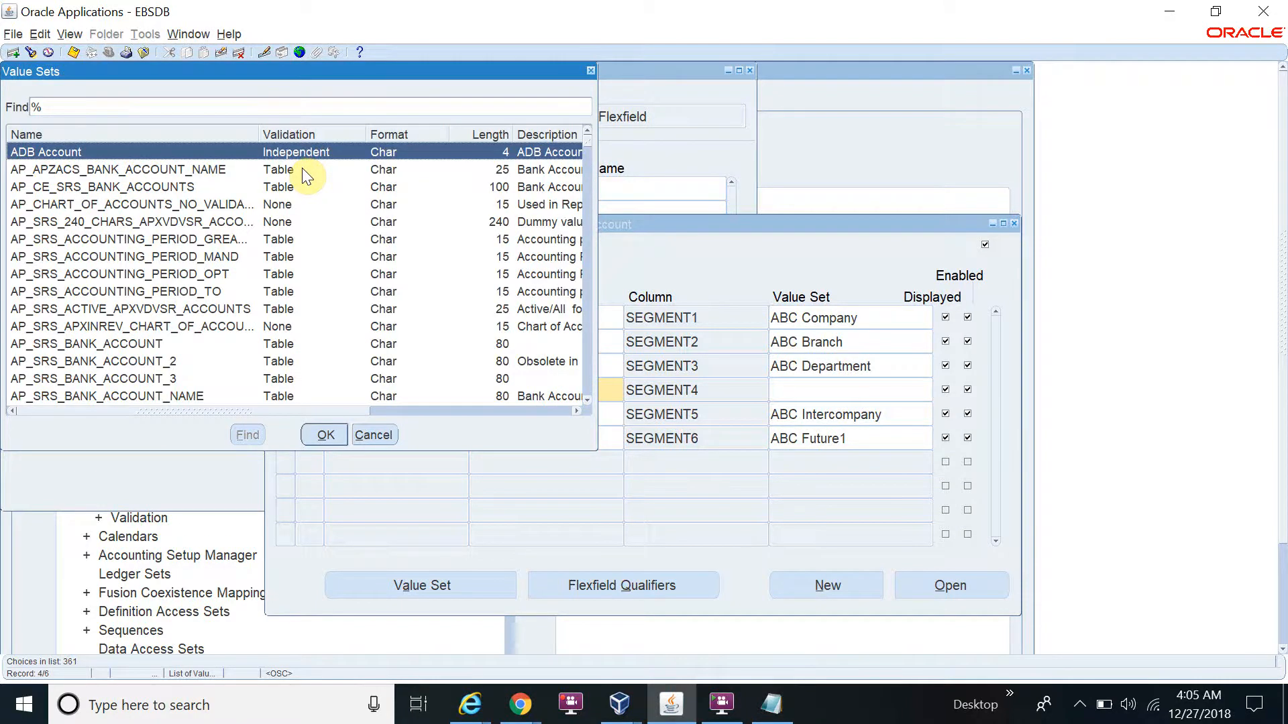
left_click_drag(586, 140, 595, 173)
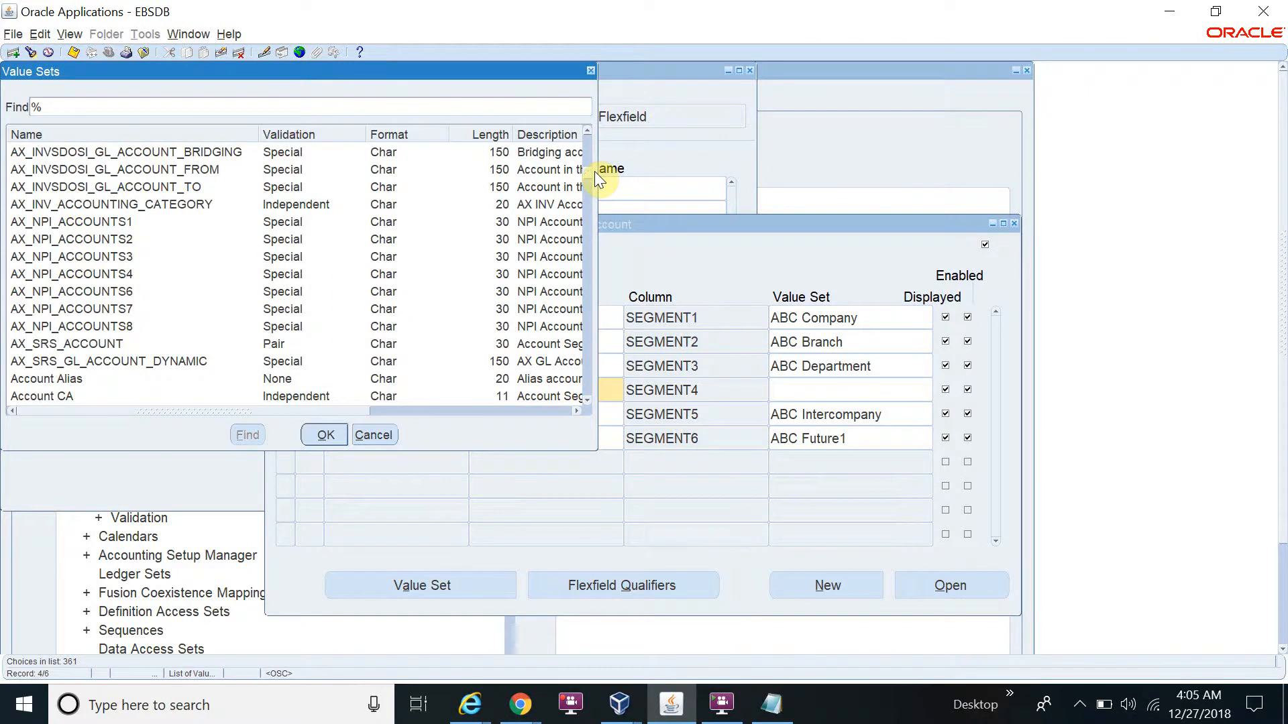
left_click_drag(594, 171, 603, 338)
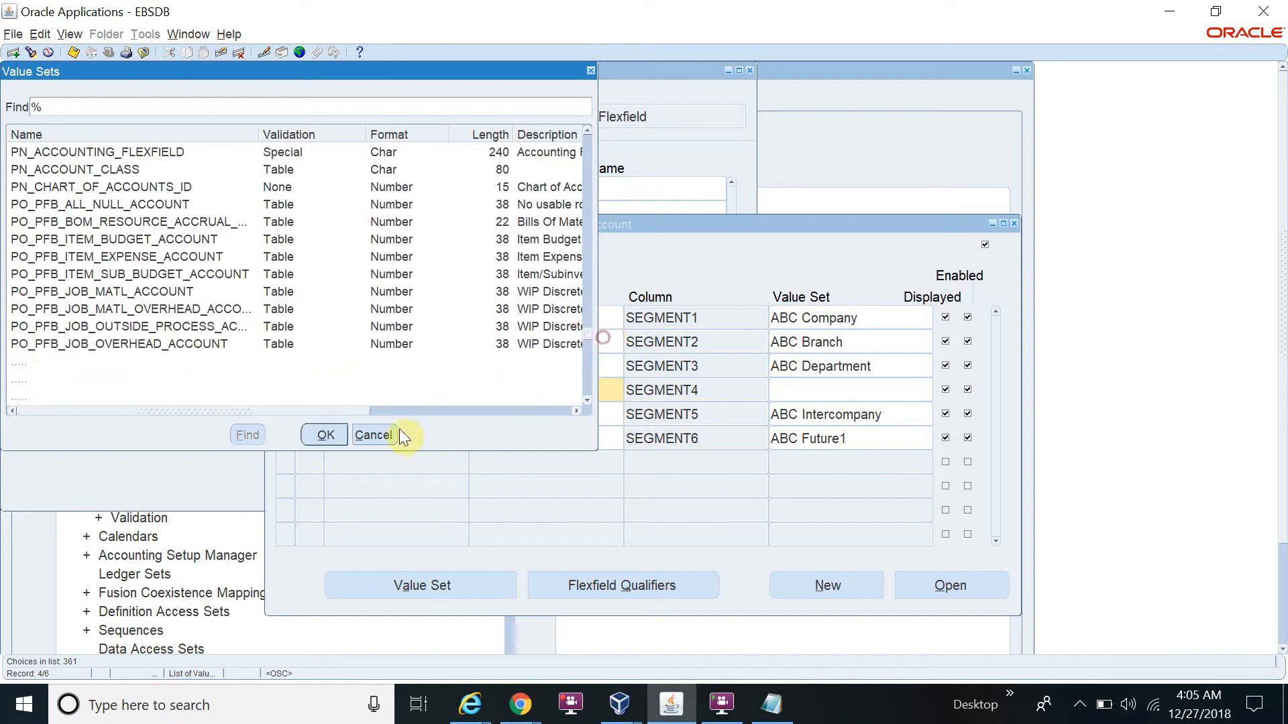
left_click(393, 432)
key("ctrl+s")
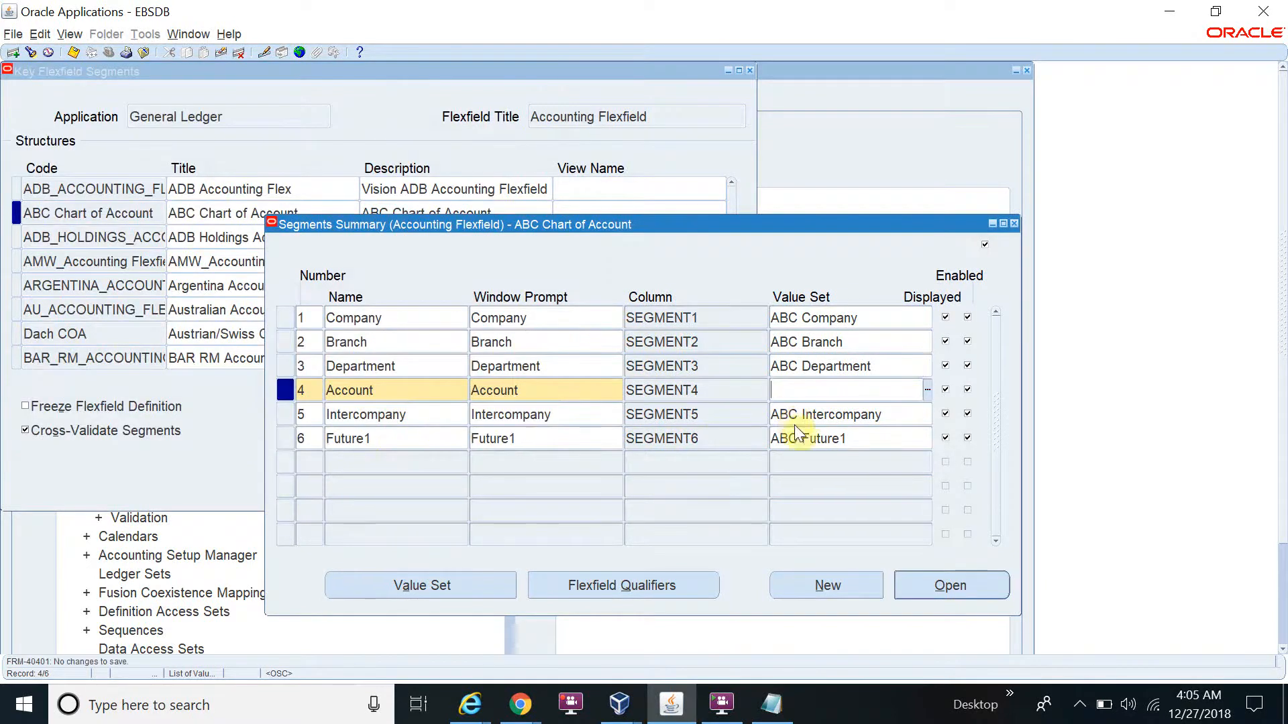
left_click(1016, 224)
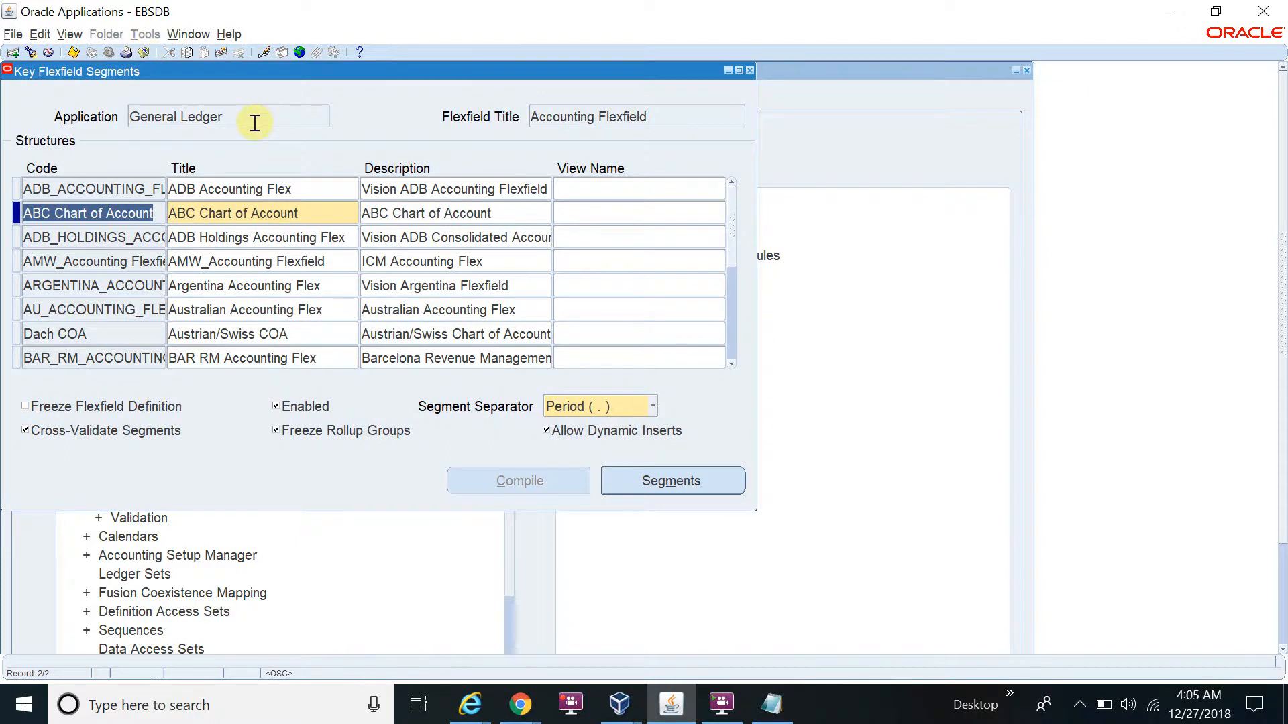
- Query the Accounting Flexfield structures for codes matching Opera%
key("F11")
type("Ope")
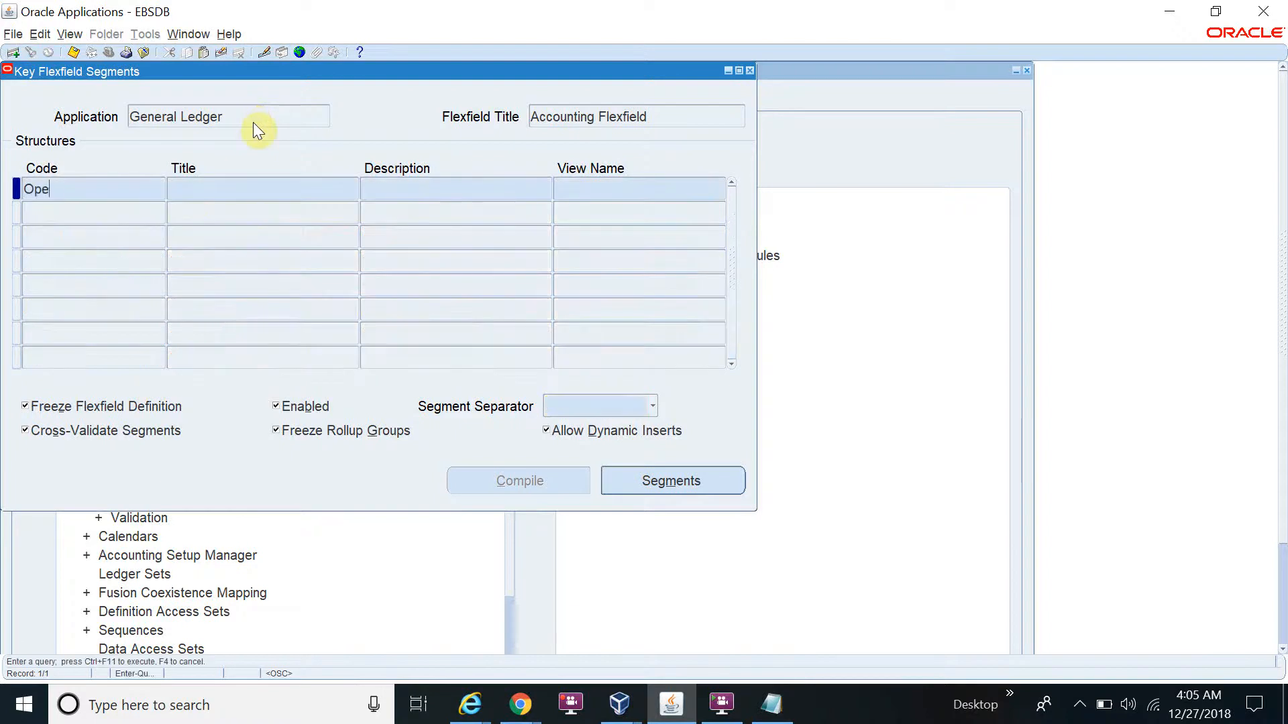
type("ra%")
key("Left")
key("Left")
key("ctrl+F11")
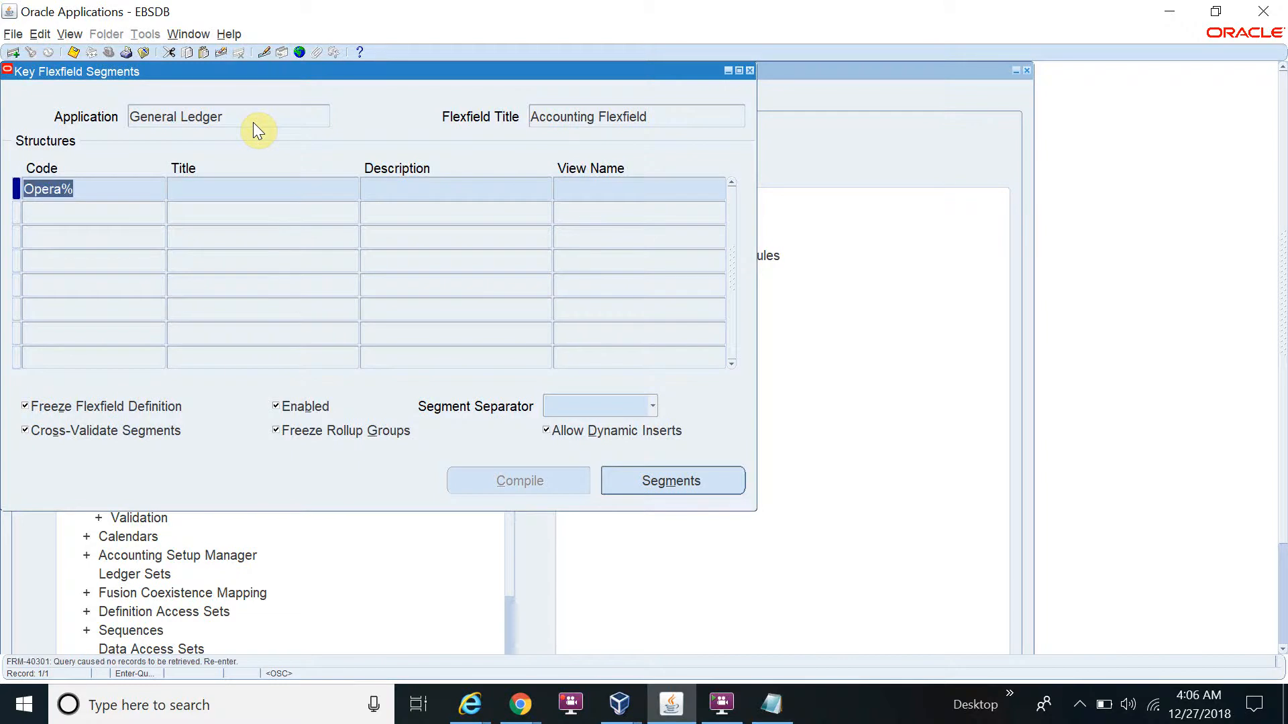
- Query the structure codes with the broader patterns Oper% and %Oper%
key("End")
key("BackSpace")
key("BackSpace")
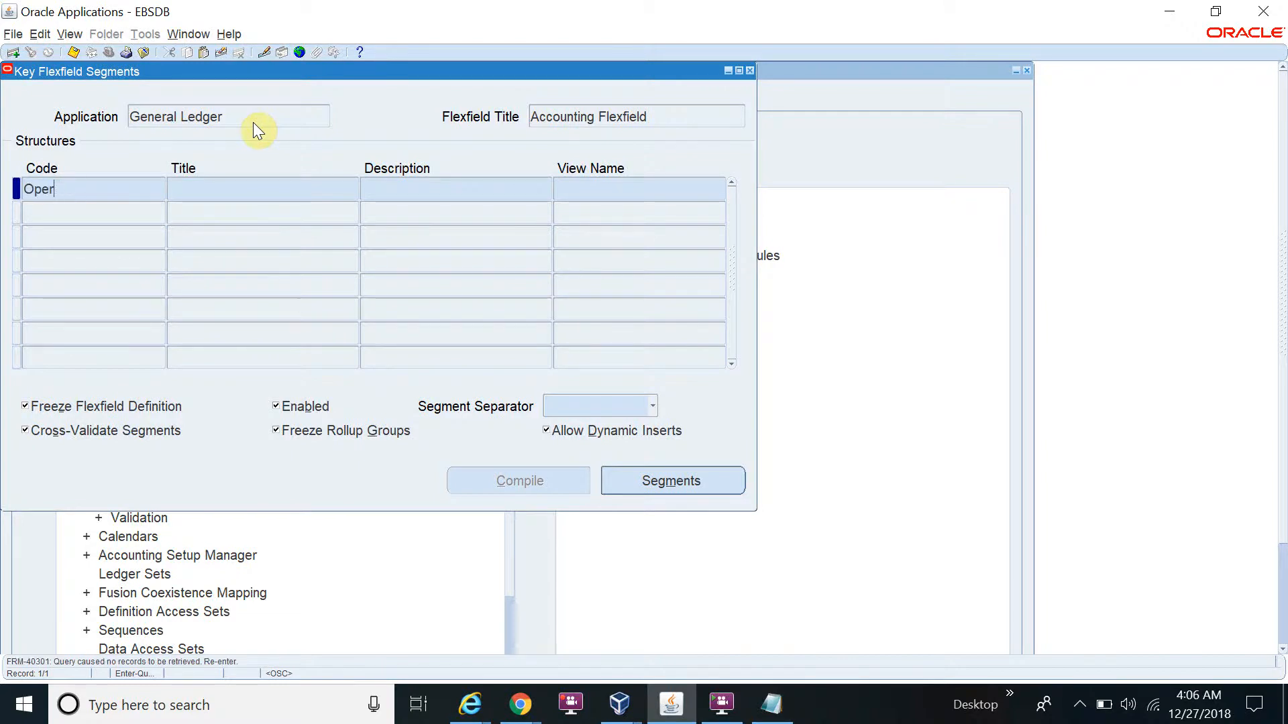
type("%")
key("ctrl+F11")
key("Left")
key("Home")
type("%")
key("ctrl+F11")
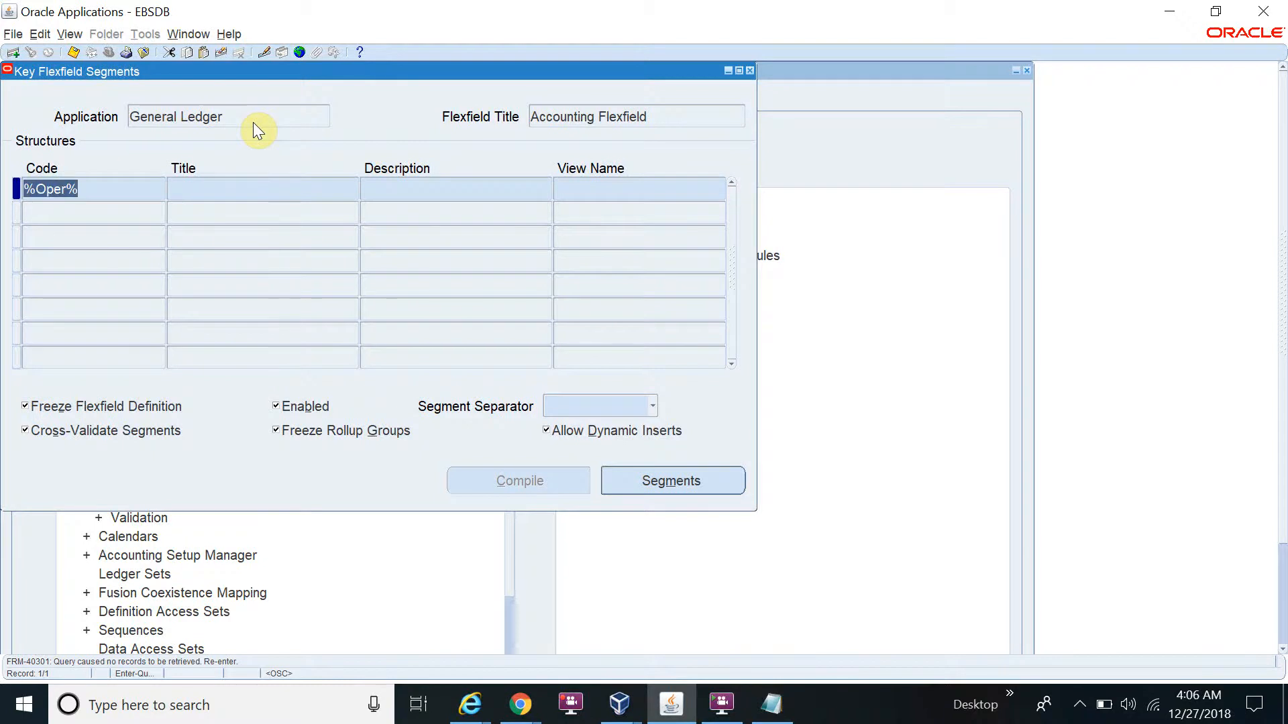
- Clear the code criterion and query all Accounting Flexfield structures
key("End")
key("BackSpace")
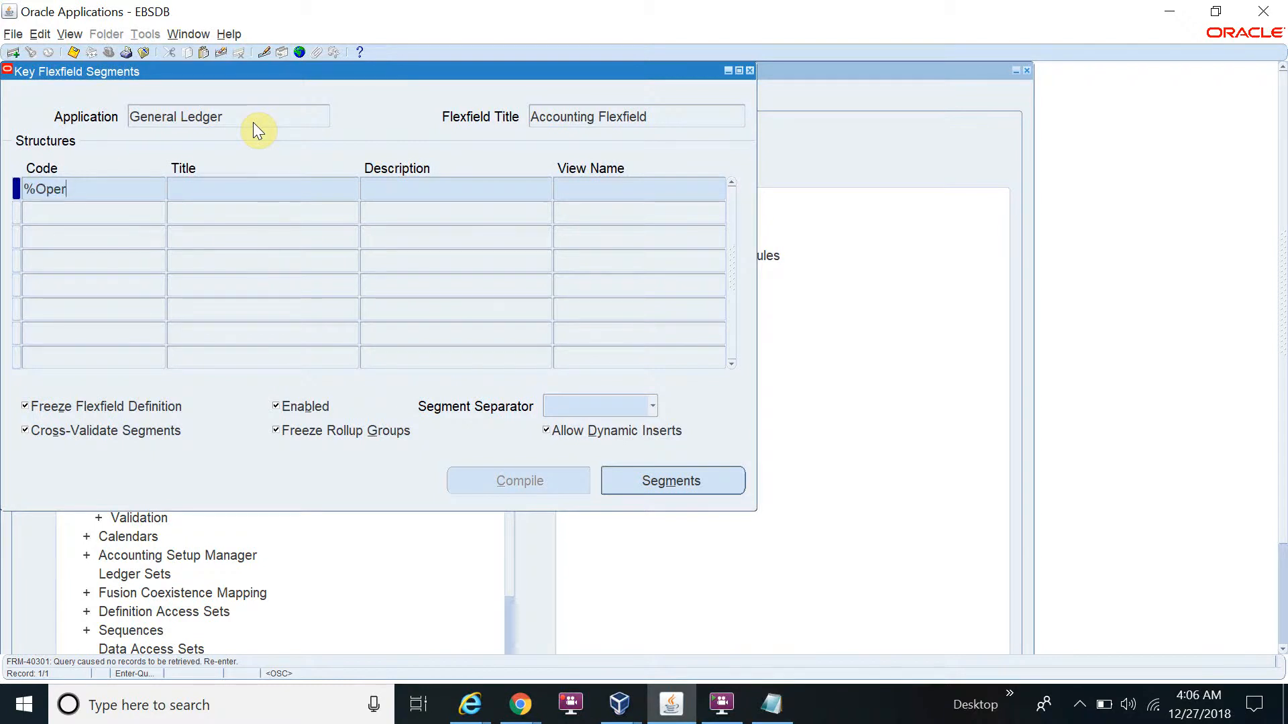
key("BackSpace")
key("BackSpace")
key("BackSpace")
key("BackSpace")
key("BackSpace")
key("ctrl+F11")
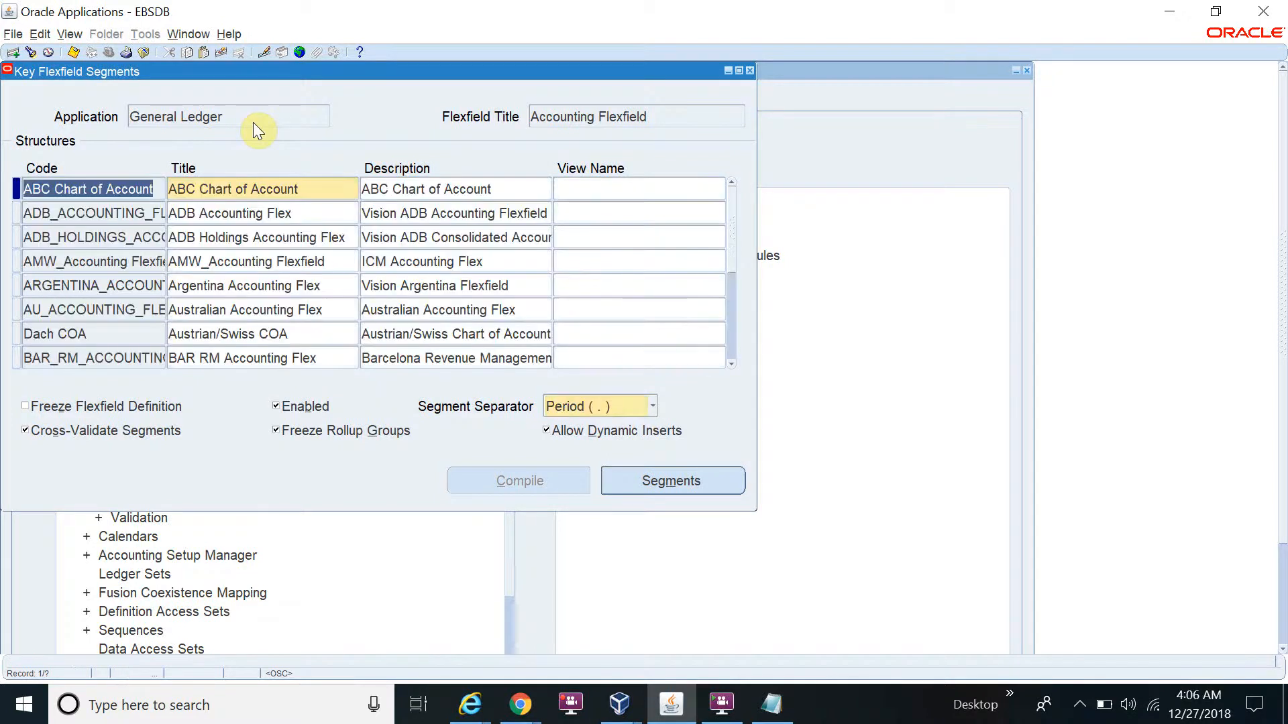
- Check which value set the Account segment of the ADB Accounting Flex structure uses, and close its segments summary
left_click(144, 212)
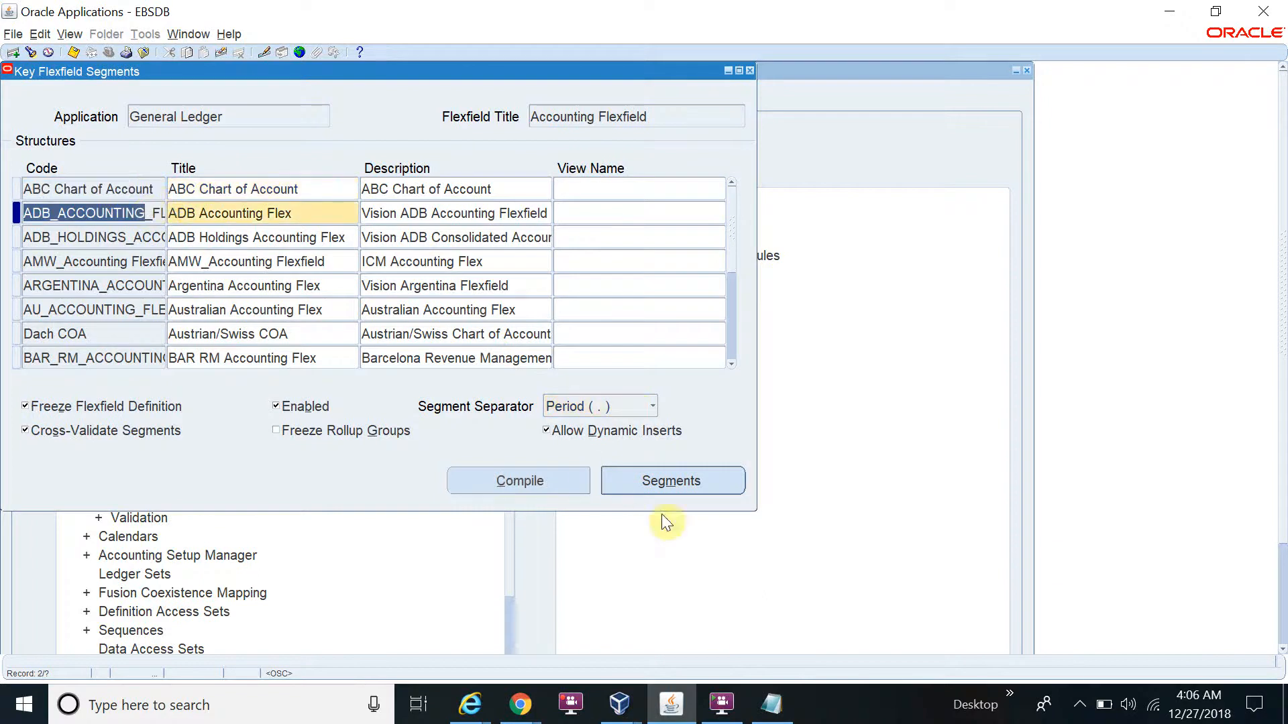
left_click(672, 481)
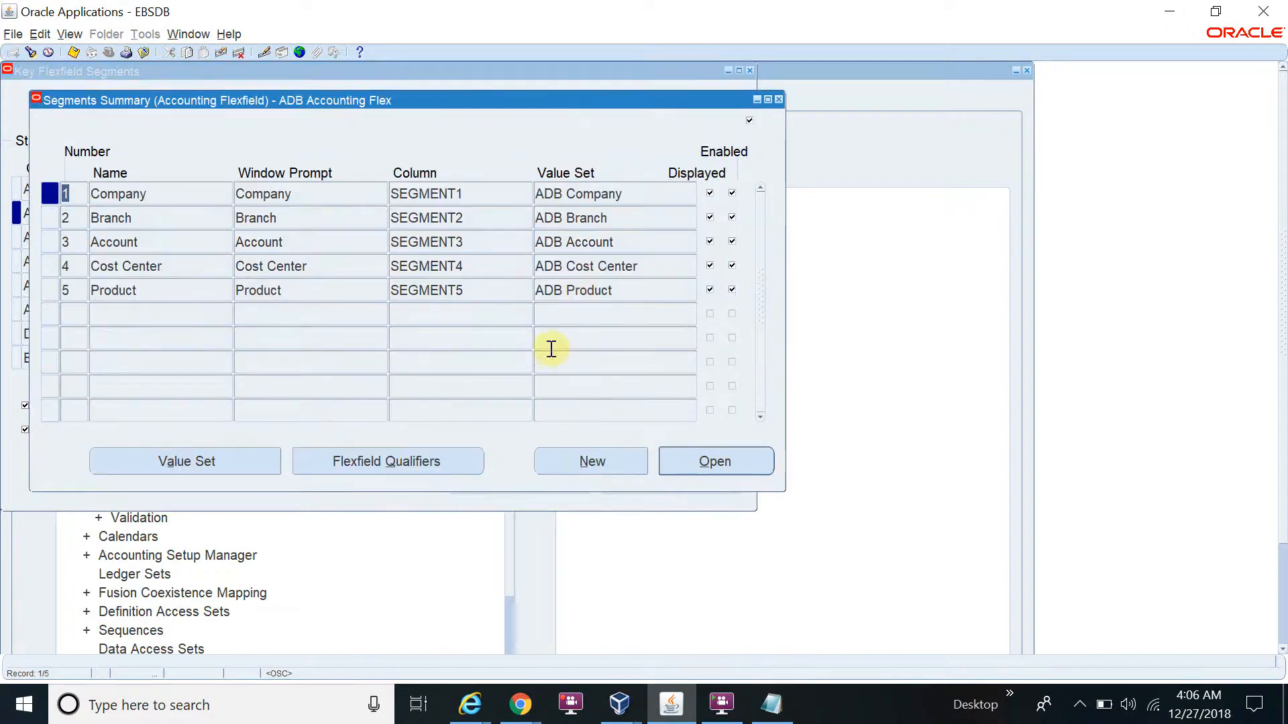
left_click(312, 243)
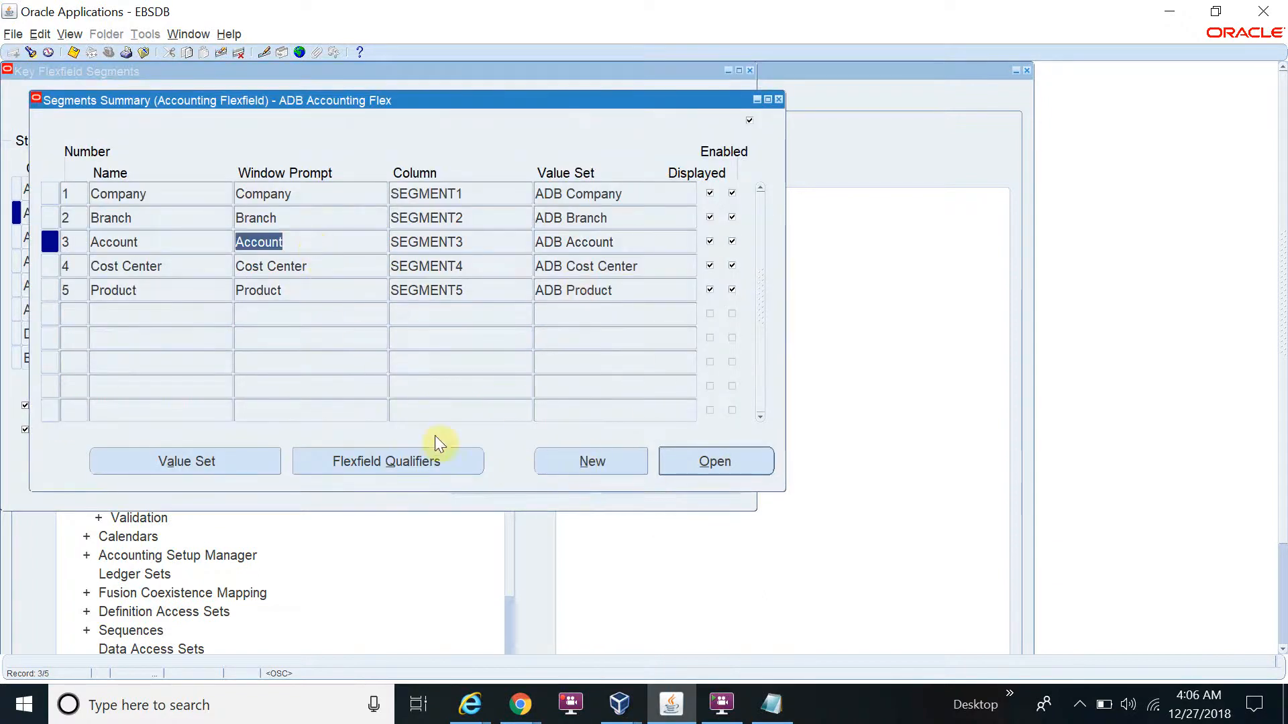
left_click(626, 241)
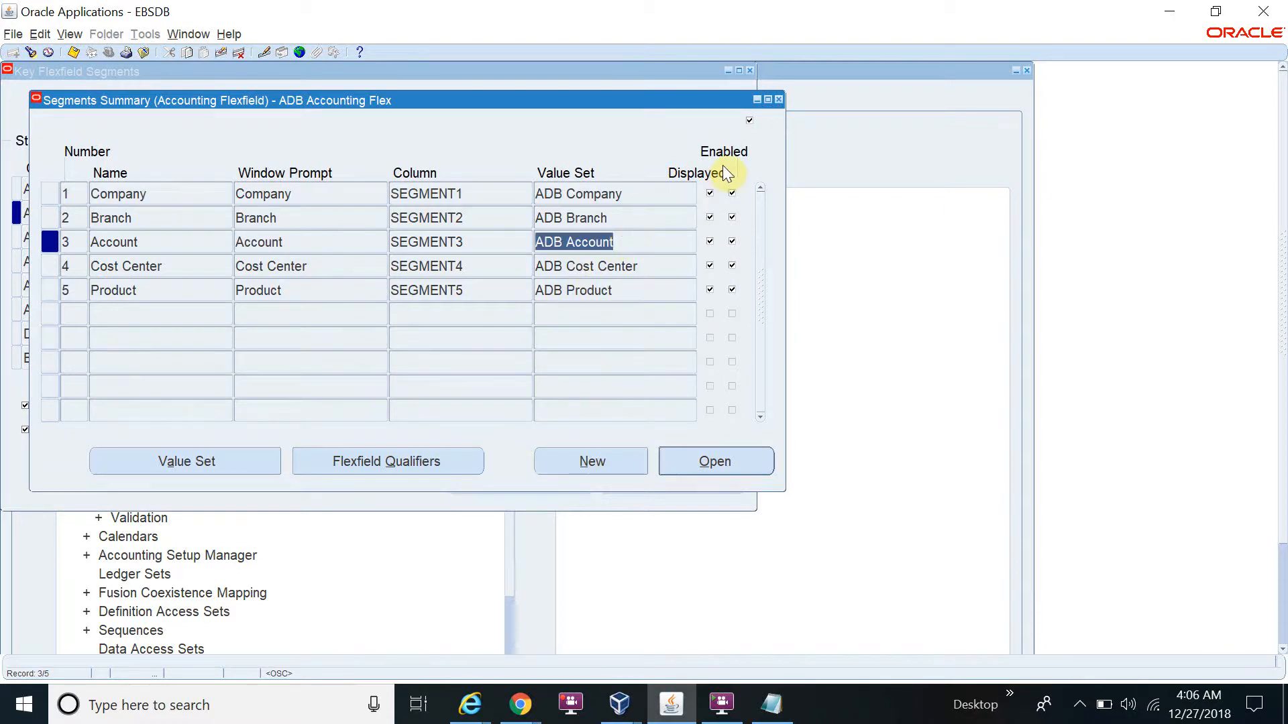
left_click(778, 100)
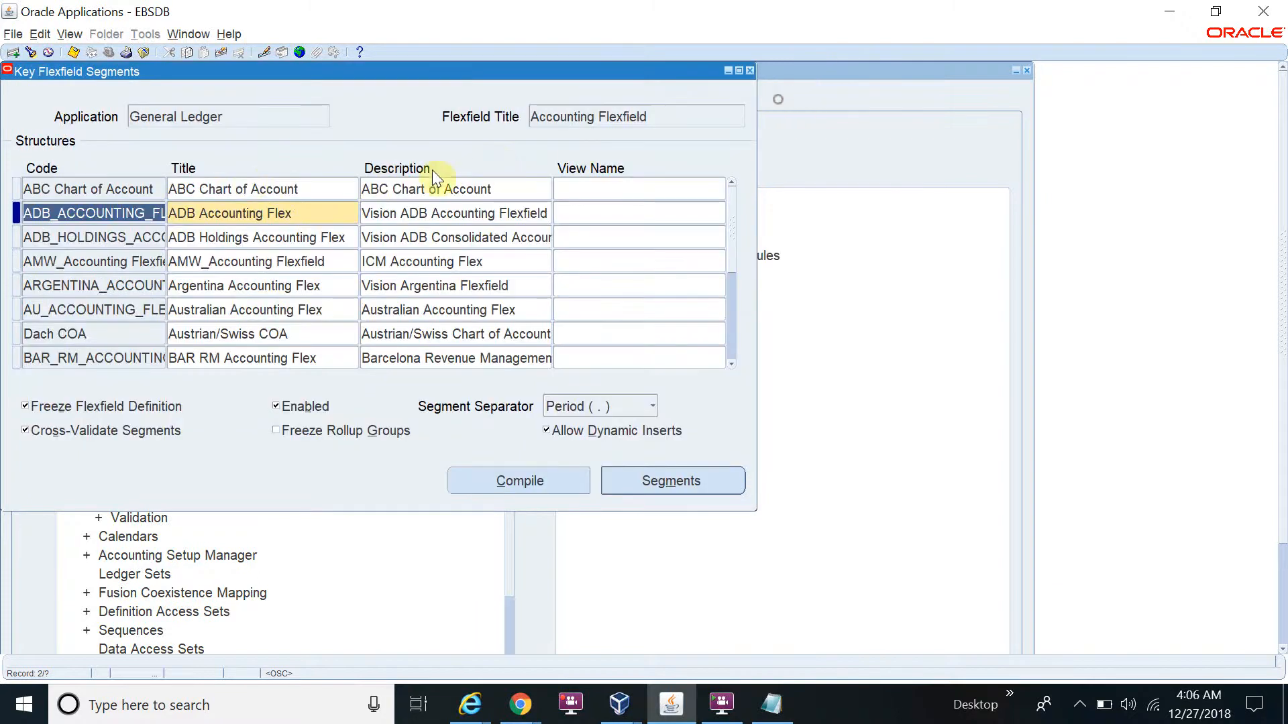
- Assign the value set ADB Account to the Account segment of the ABC Chart of Account structure and save
left_click(253, 188)
left_click(634, 481)
left_click(603, 269)
type("ADB Account")
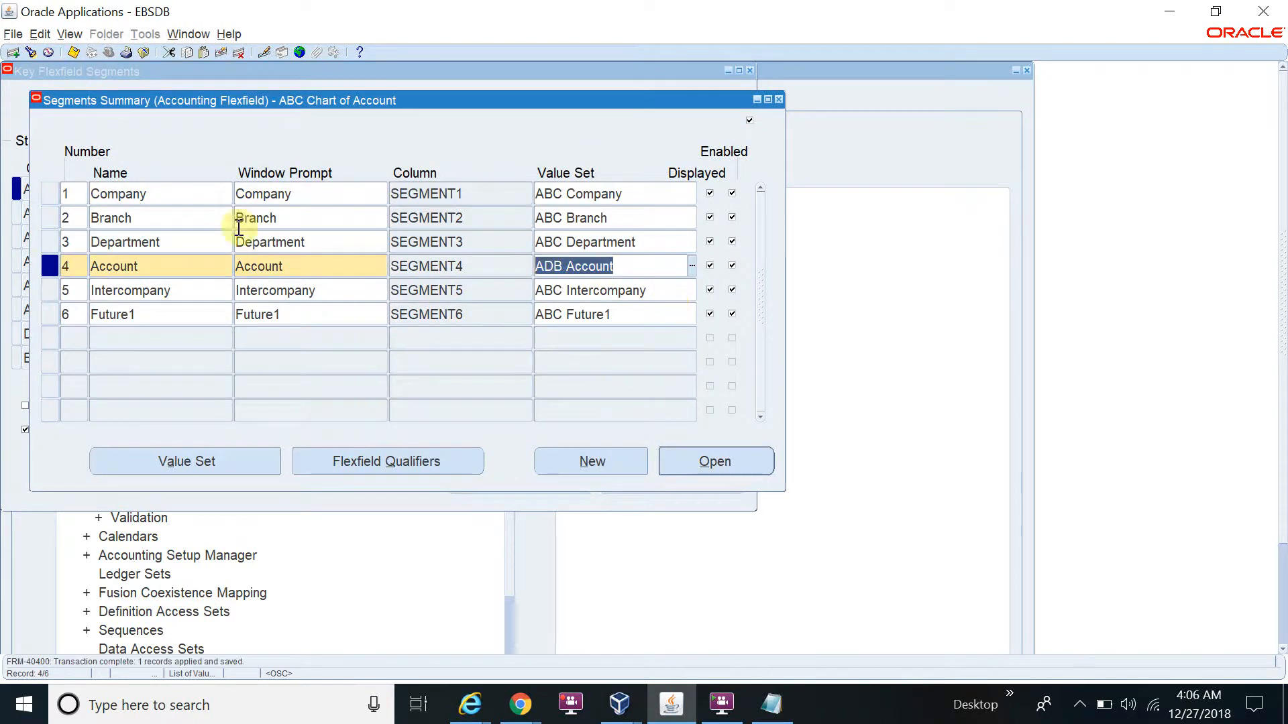
- Open the Company segment's details and enable security for it
left_click(194, 188)
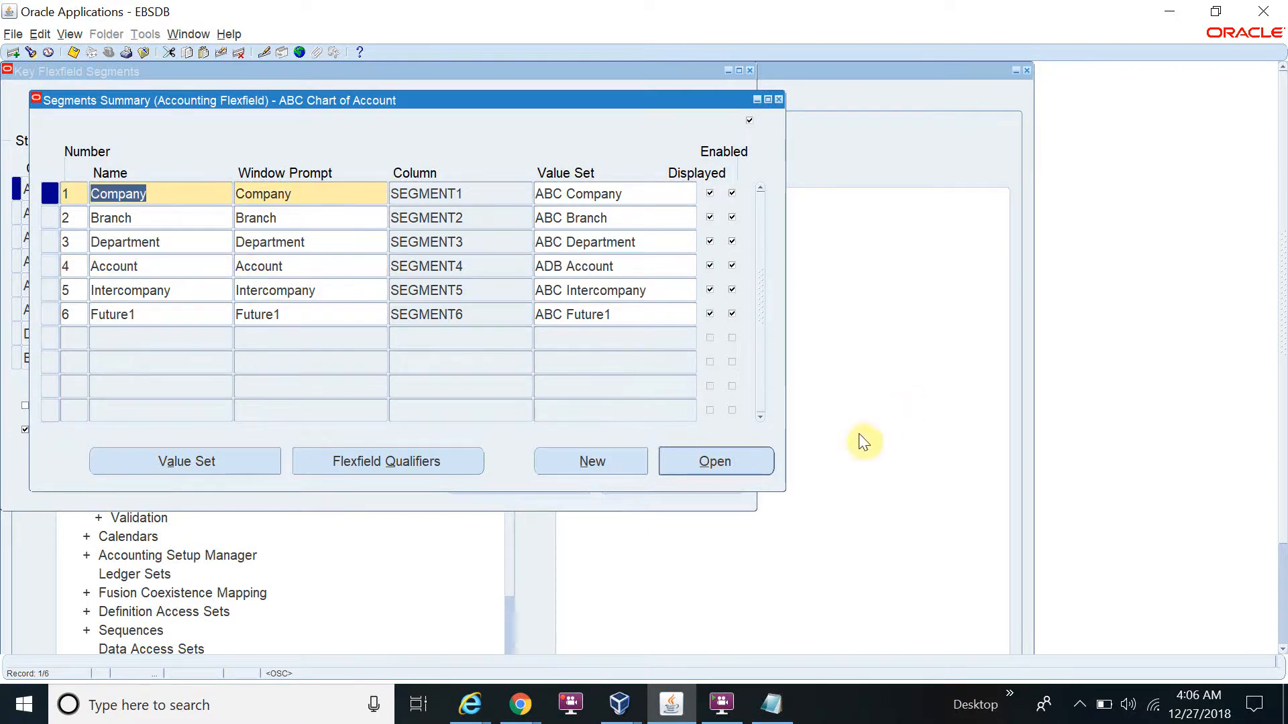
left_click(743, 459)
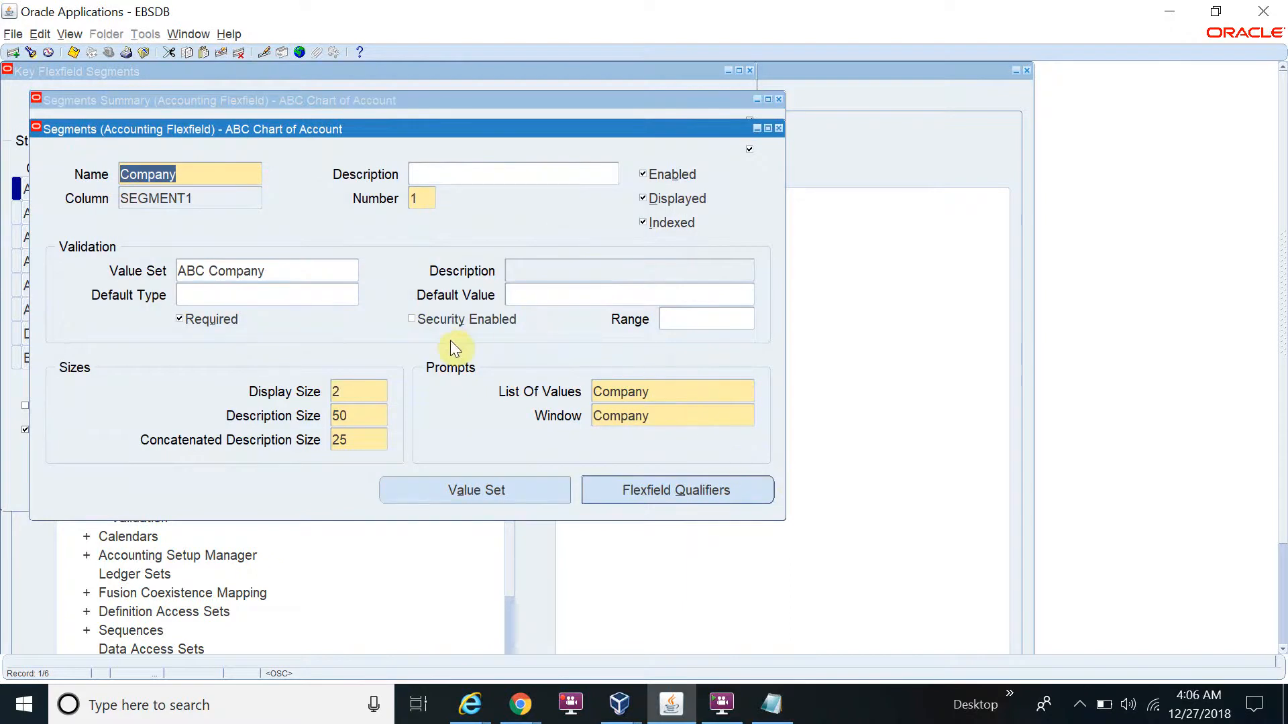
left_click_drag(471, 130, 747, 164)
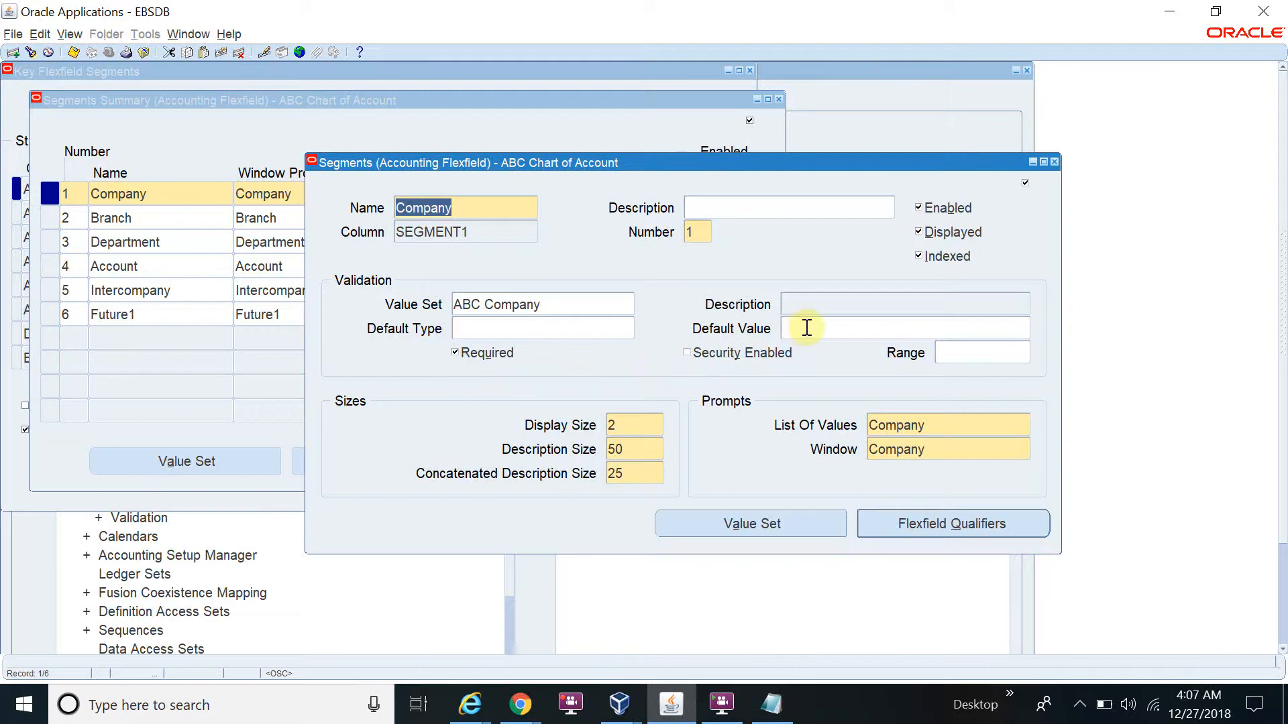
left_click(860, 328)
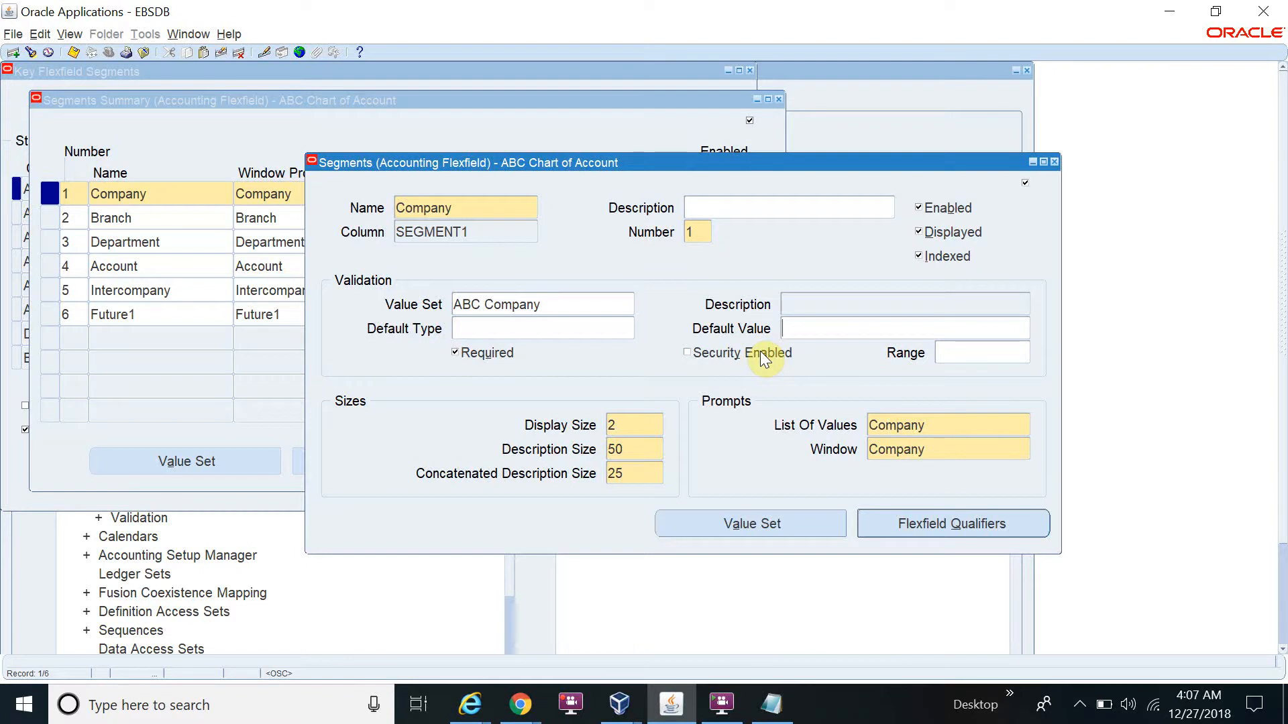
left_click(730, 352)
- Try to set the Company segment's display size to 10, and set it back to 2
left_click(625, 428)
double_click(632, 435)
type("10")
key("Tab")
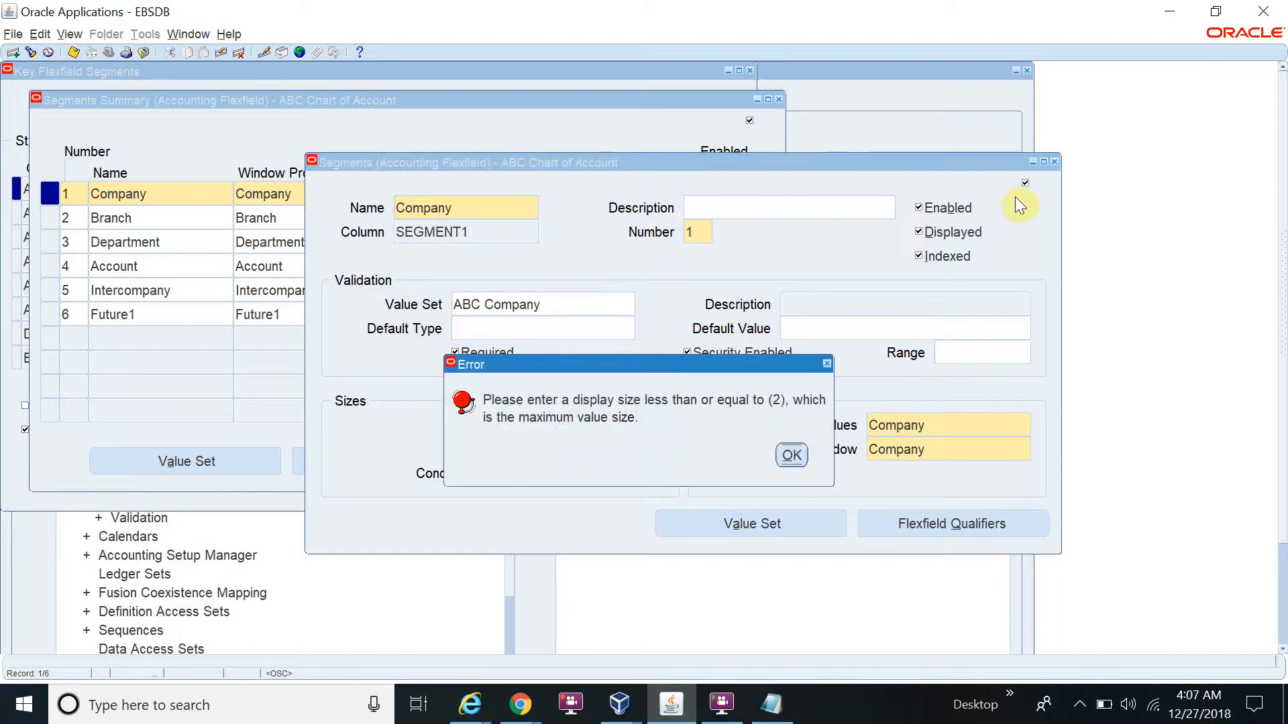
left_click(791, 456)
type("2")
- Set the Company segment's description size to 25, save, and close its details
double_click(635, 453)
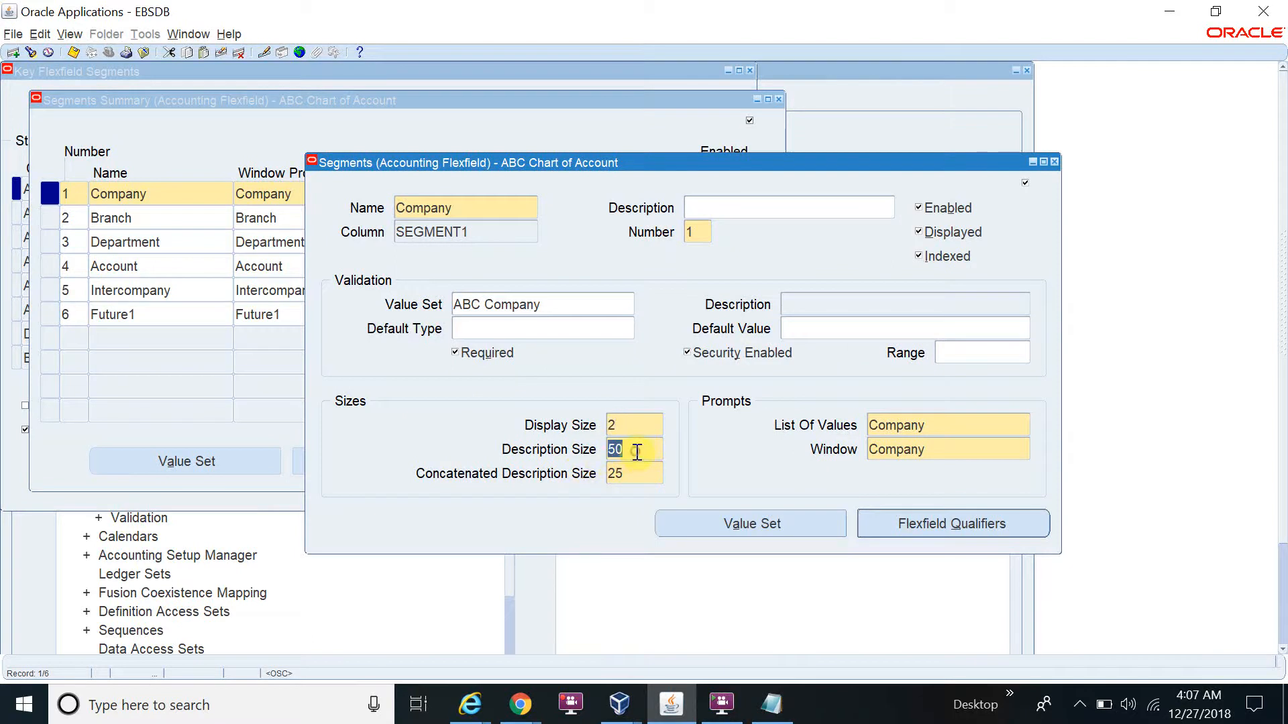
type("25")
key("ctrl+s")
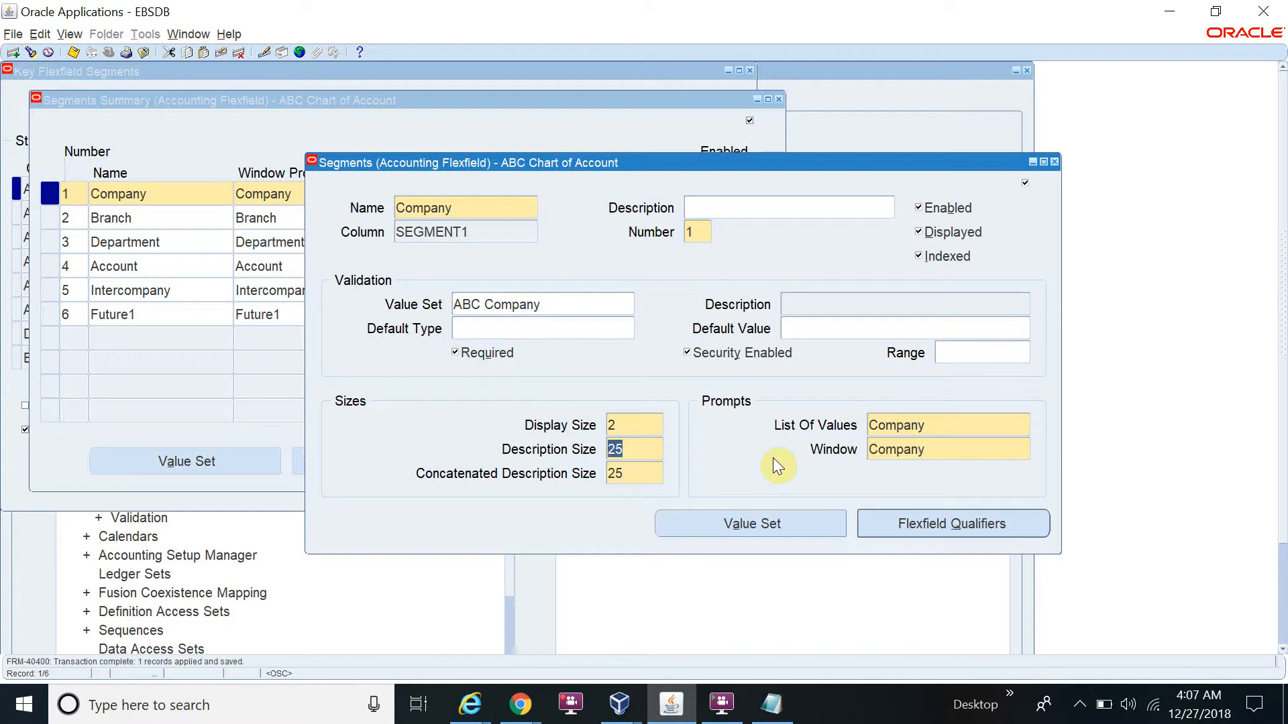
left_click(1055, 162)
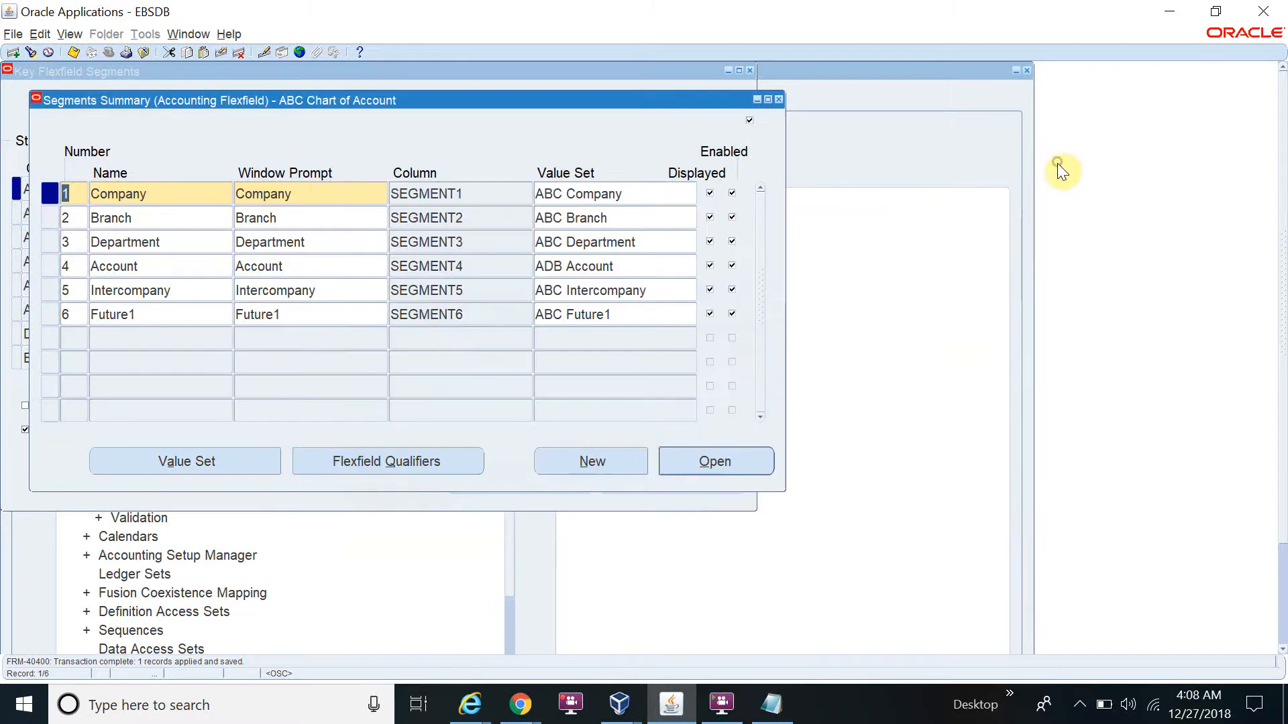
- Enable security for the Branch segment, set its description size to 25, and save
double_click(107, 218)
left_click(705, 460)
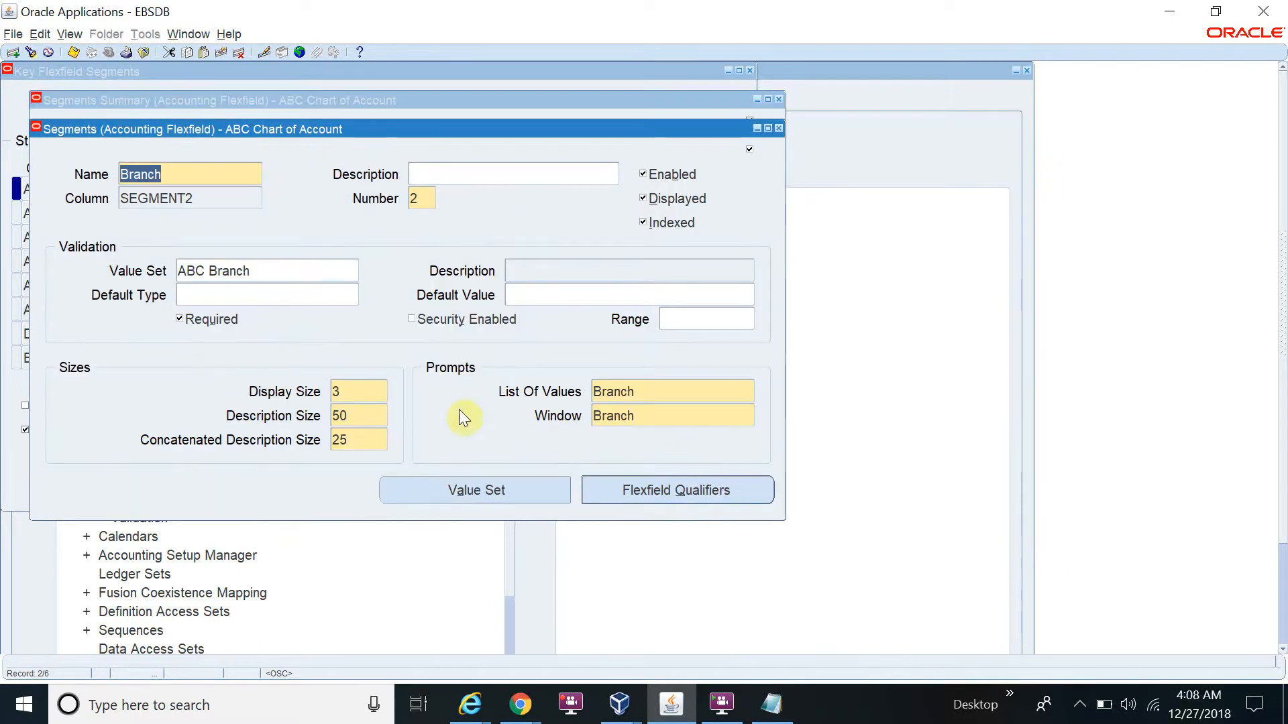
left_click(424, 319)
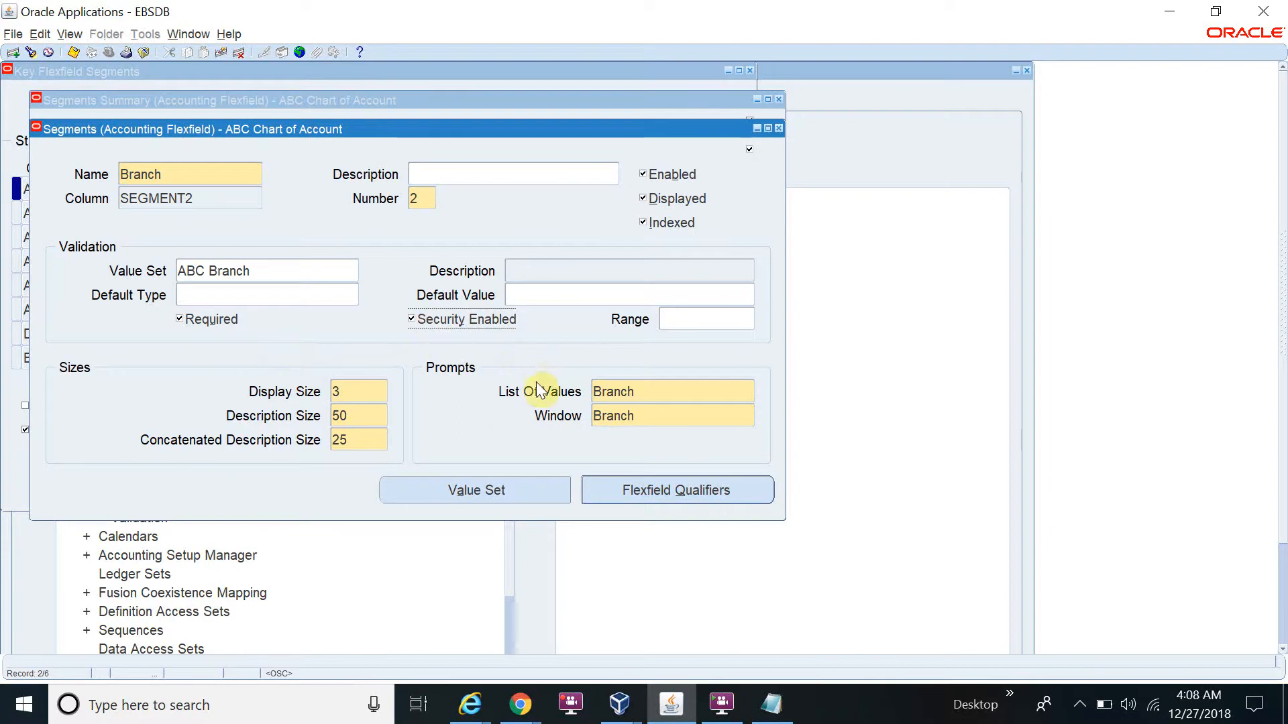
double_click(370, 410)
type("25")
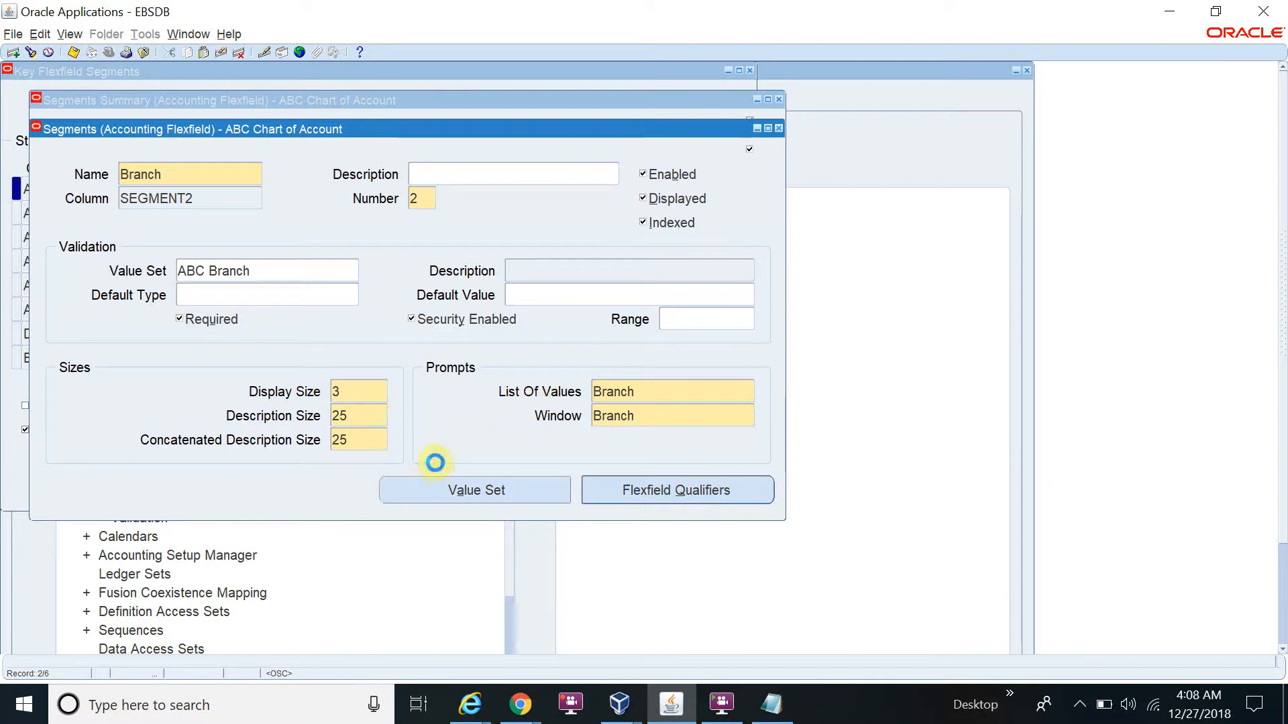
key("ctrl+s")
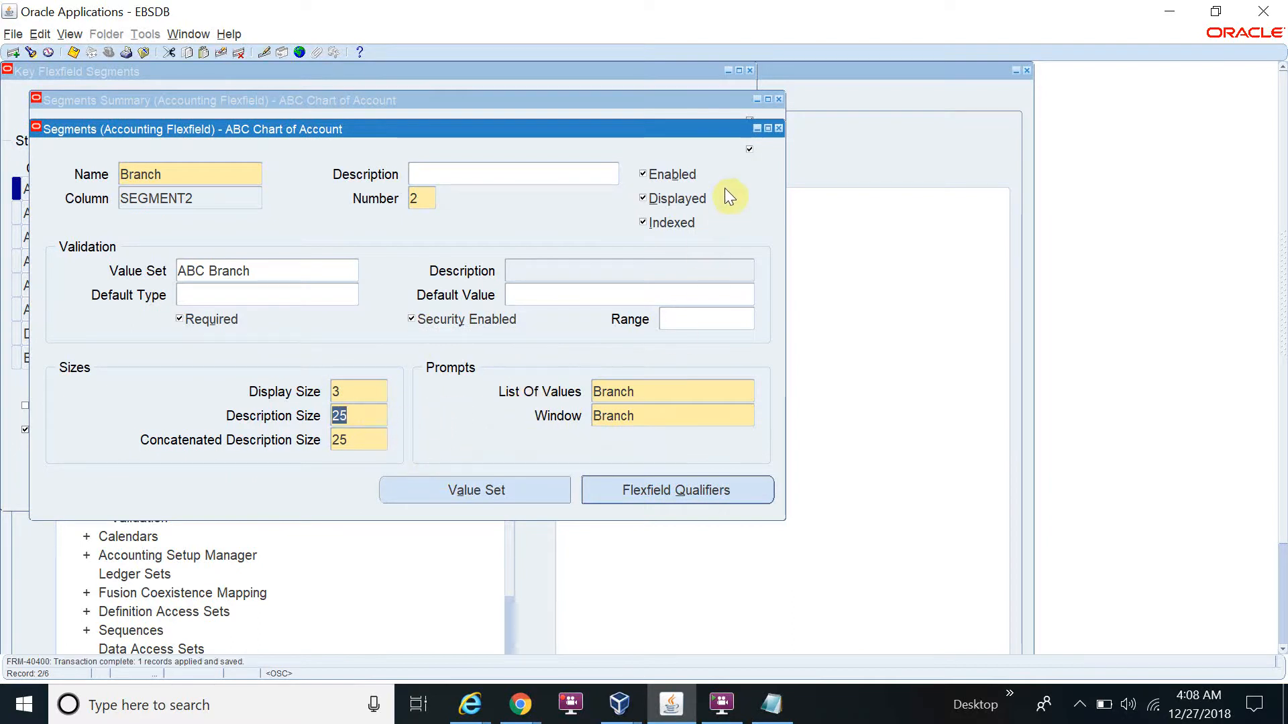
left_click(779, 128)
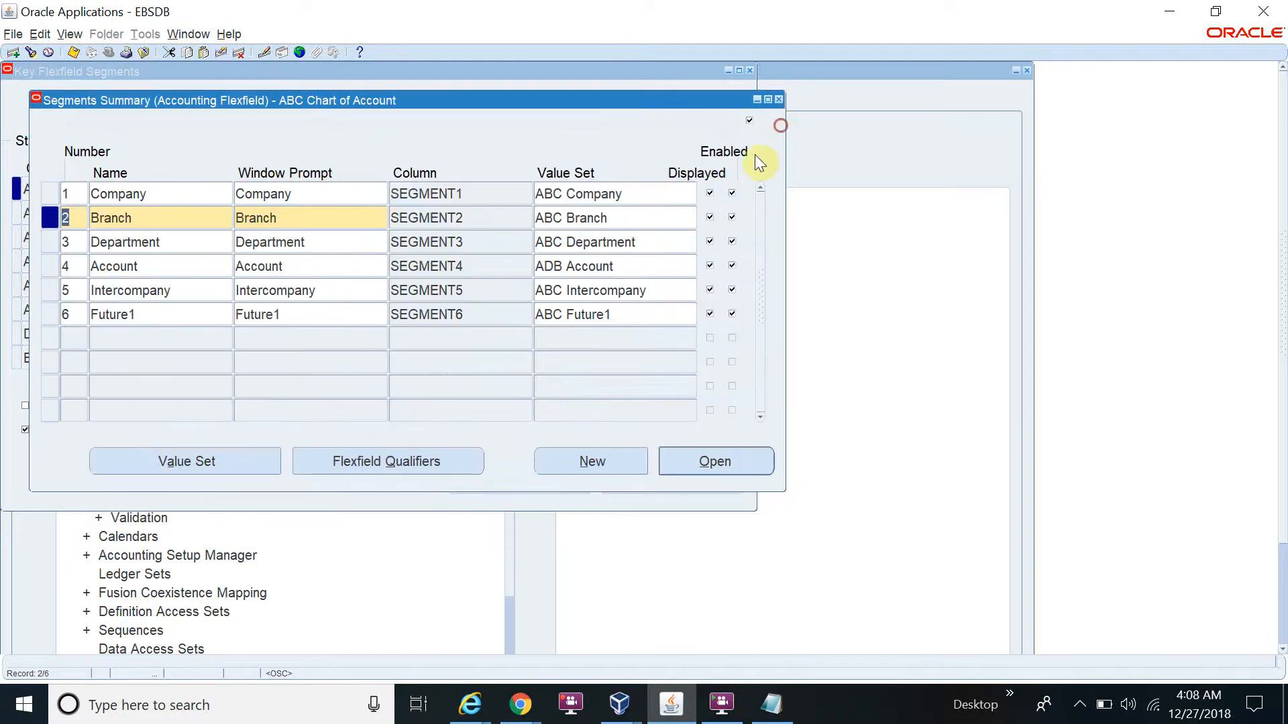
- Enable security for the Department segment, set its description size to 25, and save
left_click(345, 242)
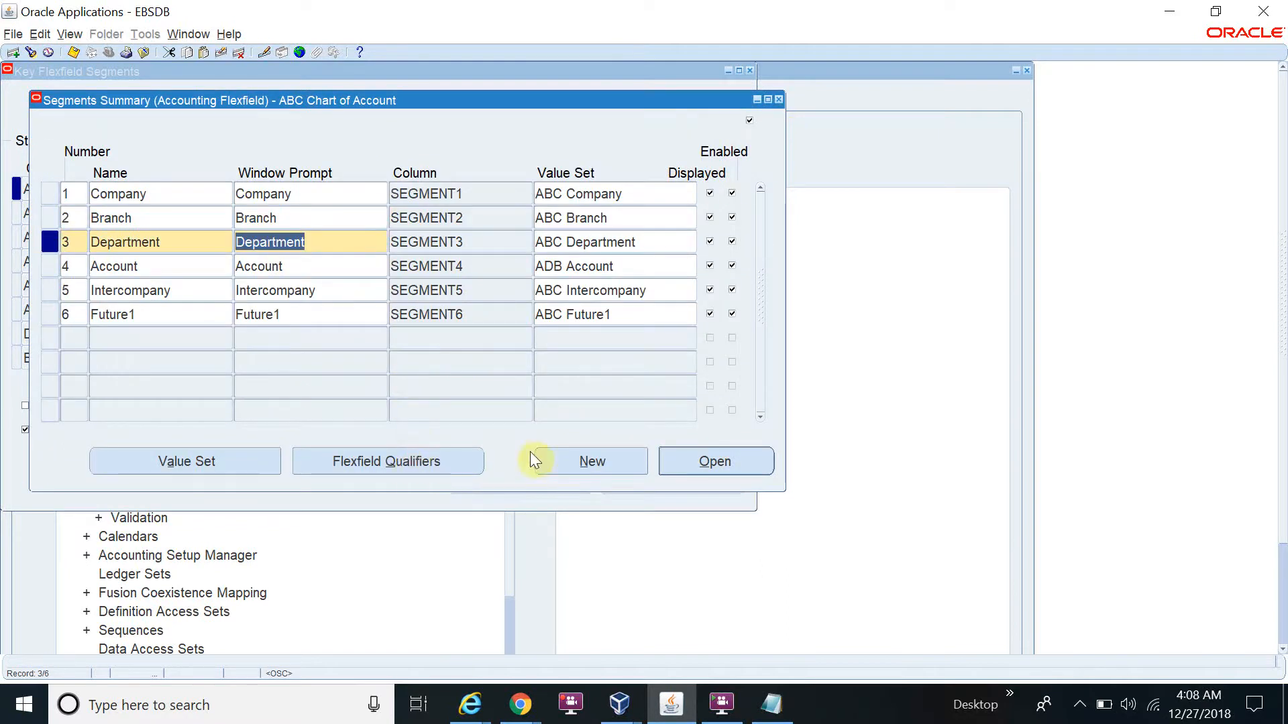
left_click(698, 463)
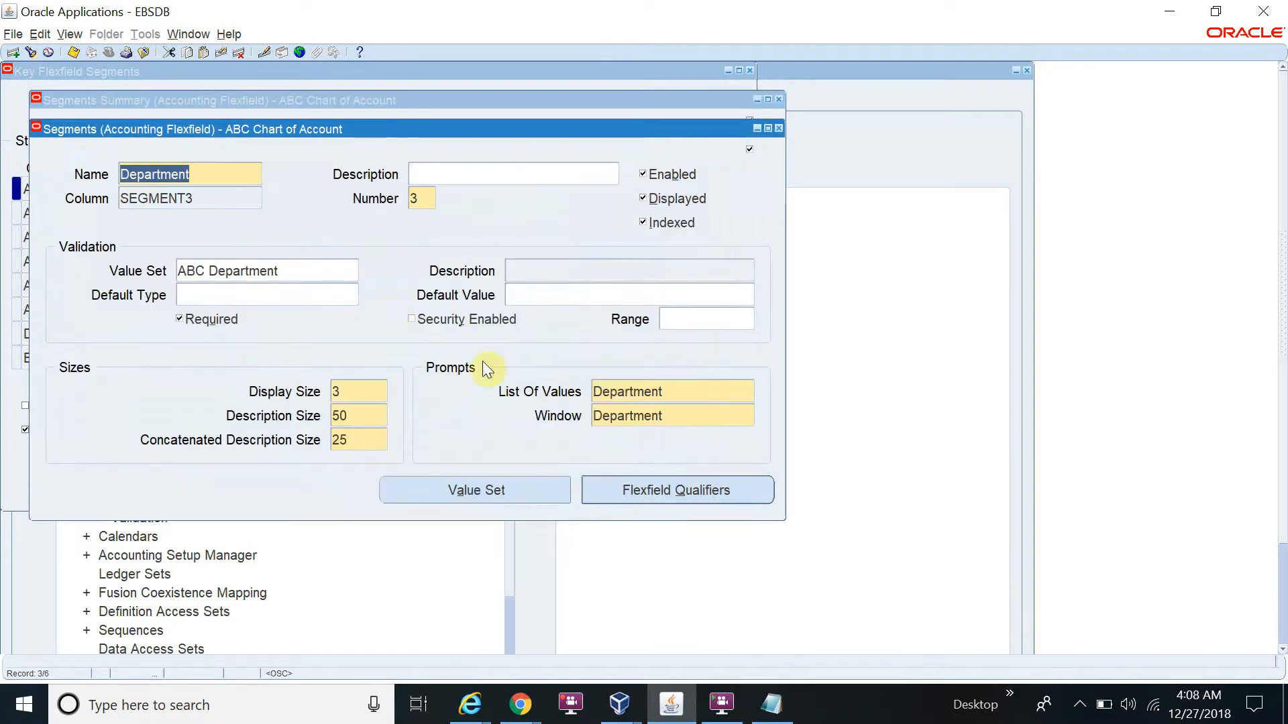
left_click(428, 320)
left_click(375, 408)
type("25")
key("ctrl+s")
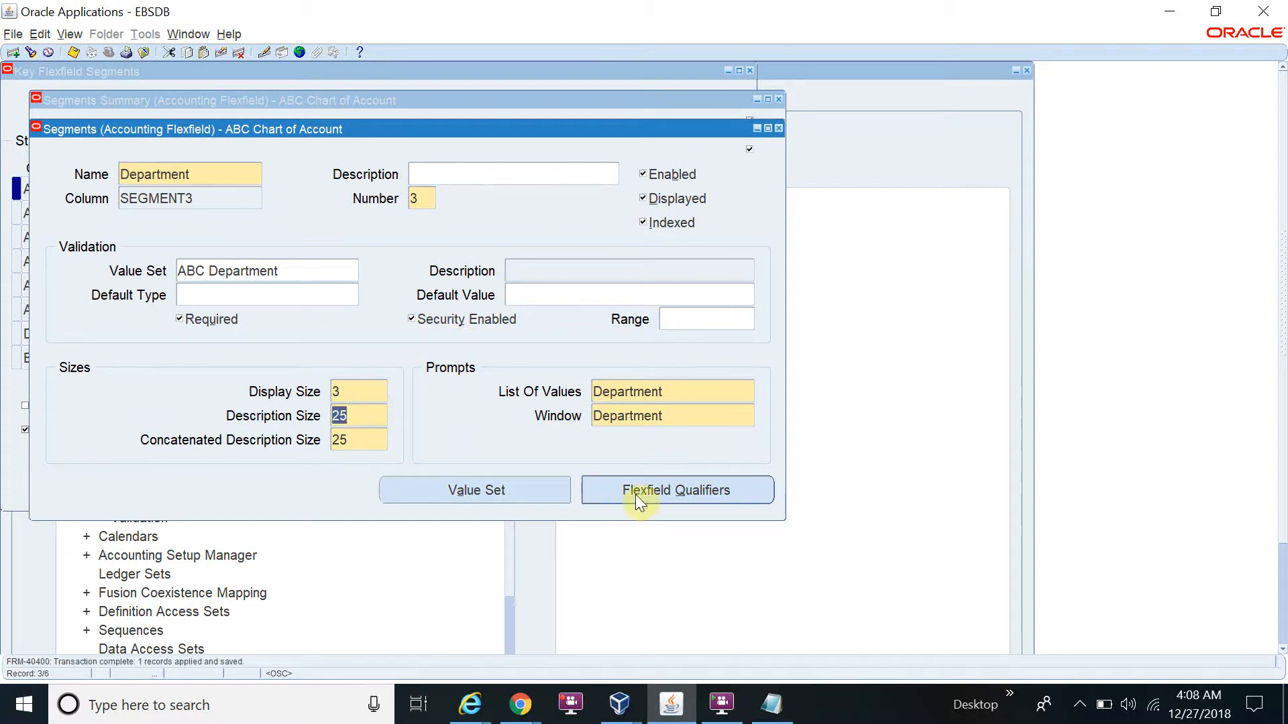
left_click(777, 128)
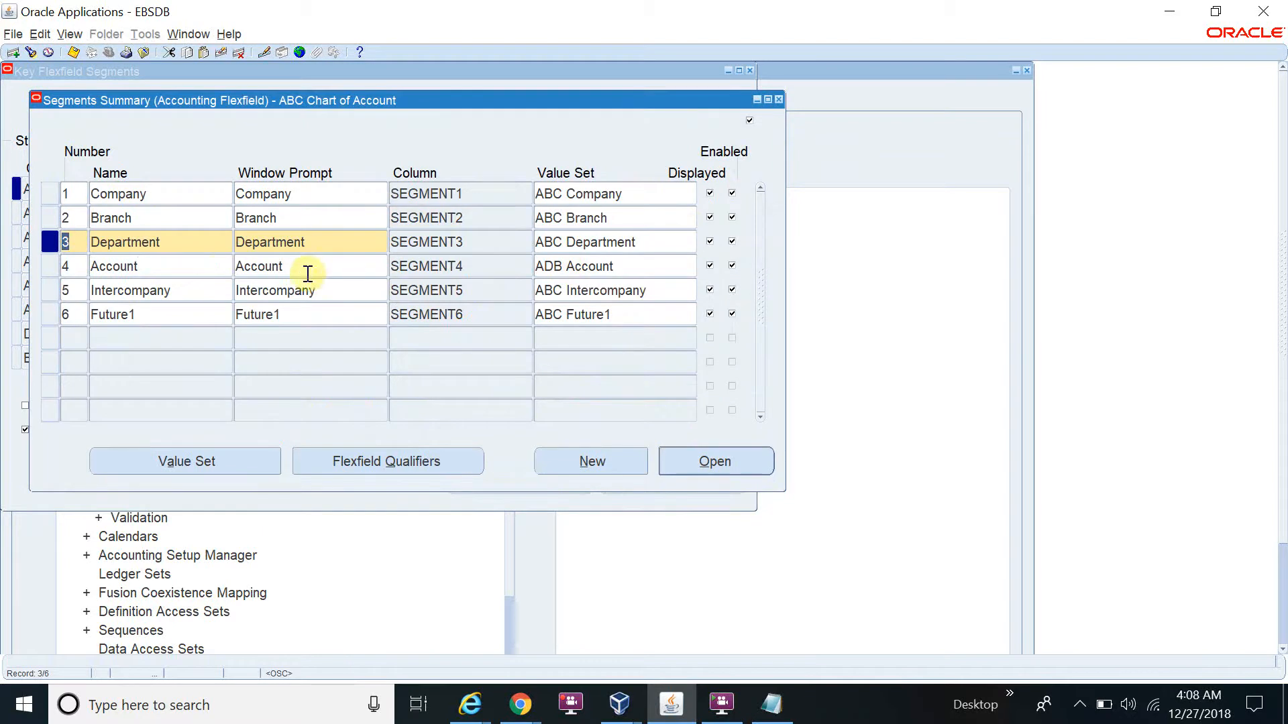
- Enable security for the Account segment, set its description size to 25, and save
left_click(223, 267)
left_click(674, 462)
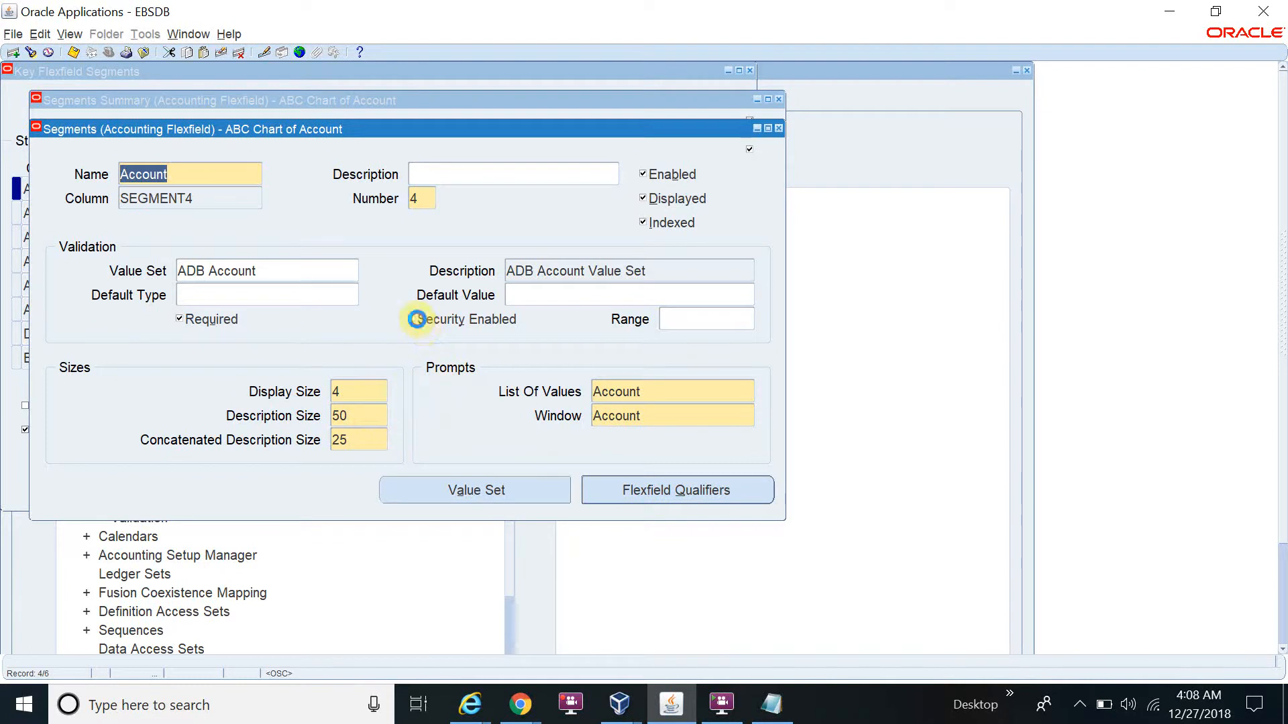
left_click(417, 319)
double_click(380, 416)
type("25")
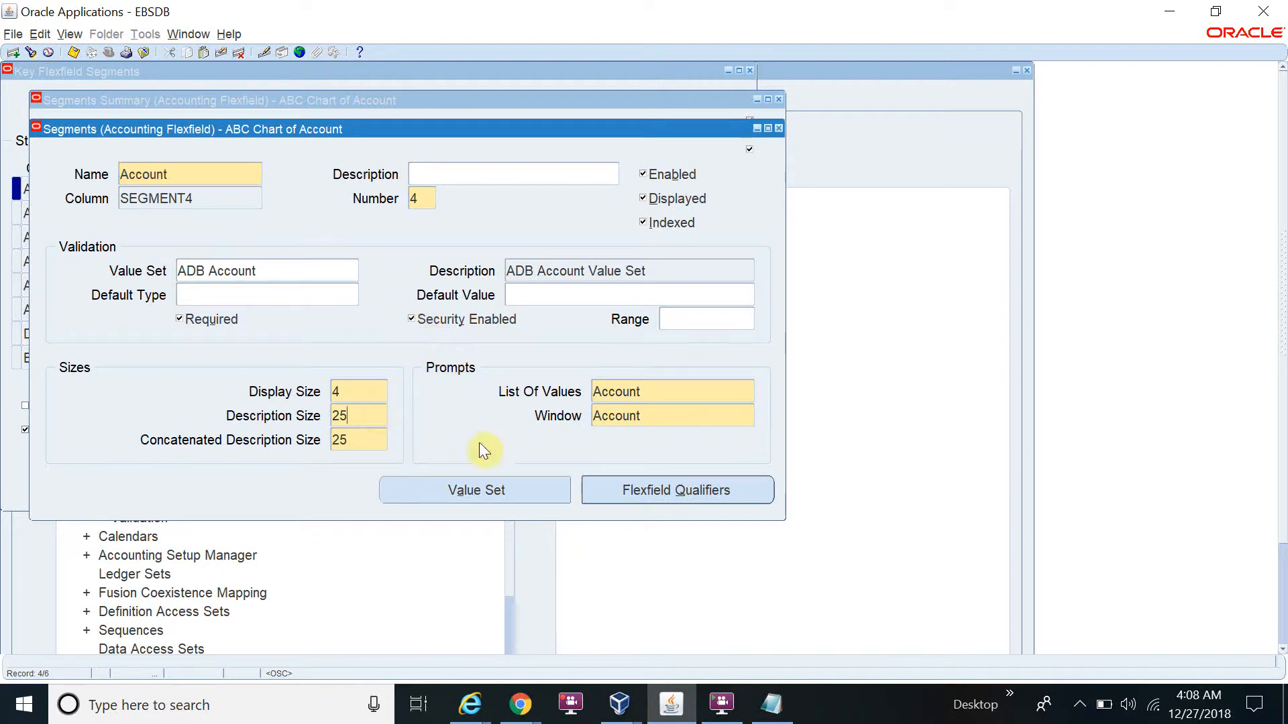
key("ctrl+s")
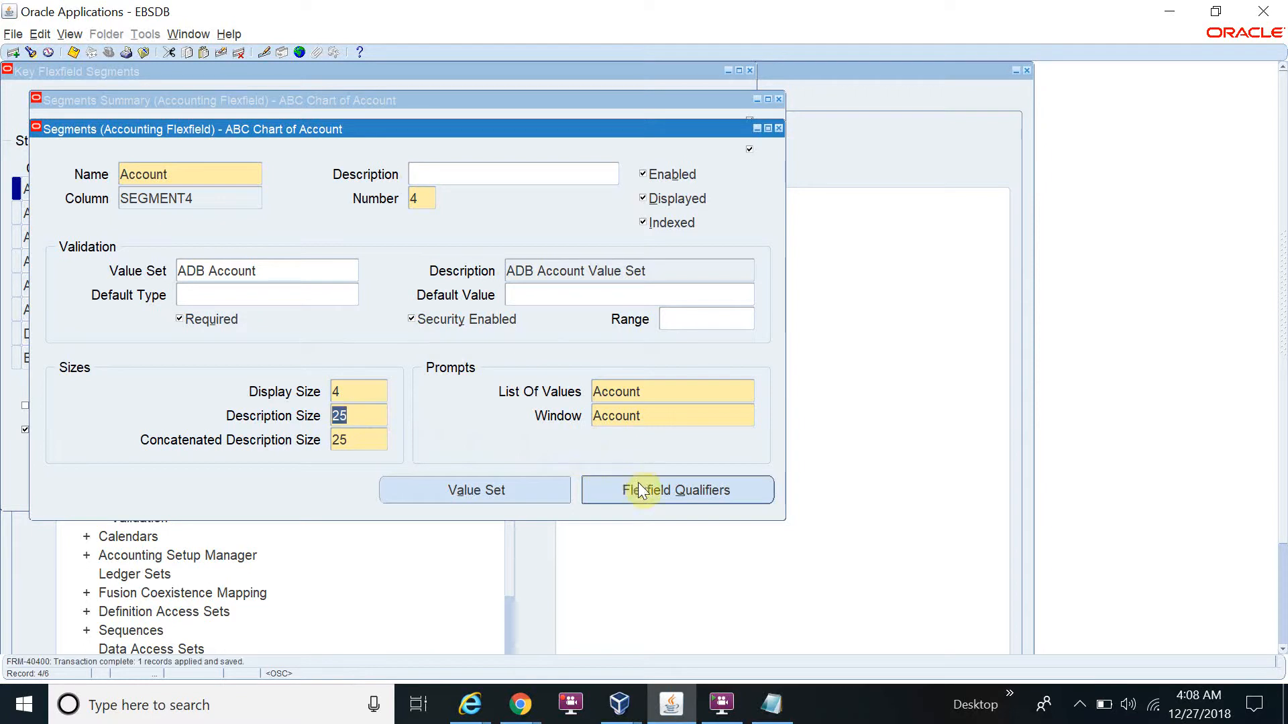
- Review the definition of the Account segment's value set, and close the segment's details
left_click(504, 488)
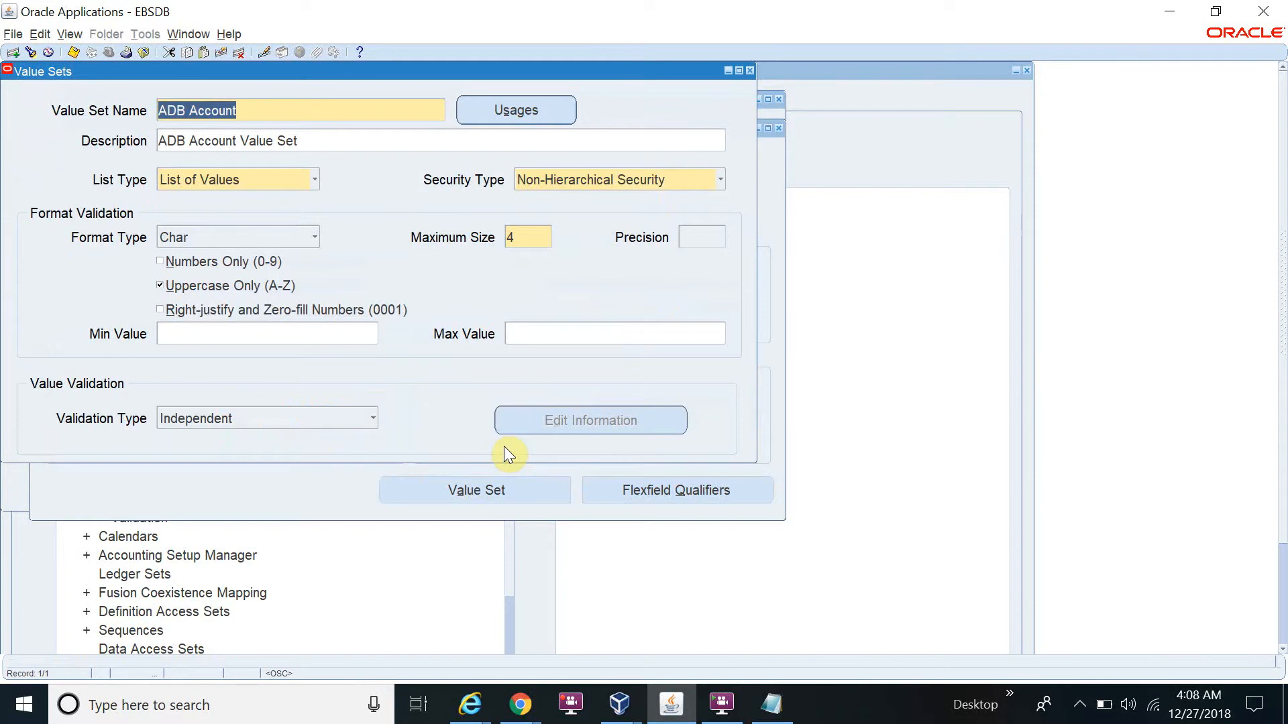
left_click(750, 68)
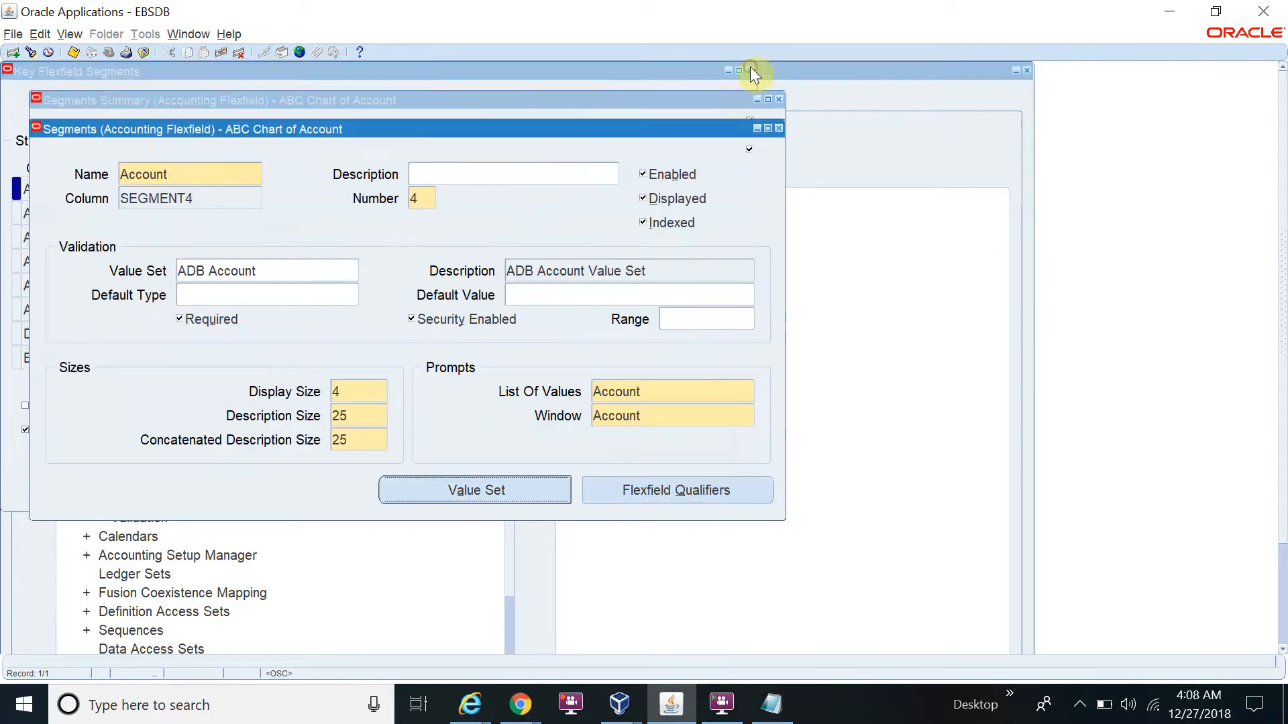
left_click(778, 128)
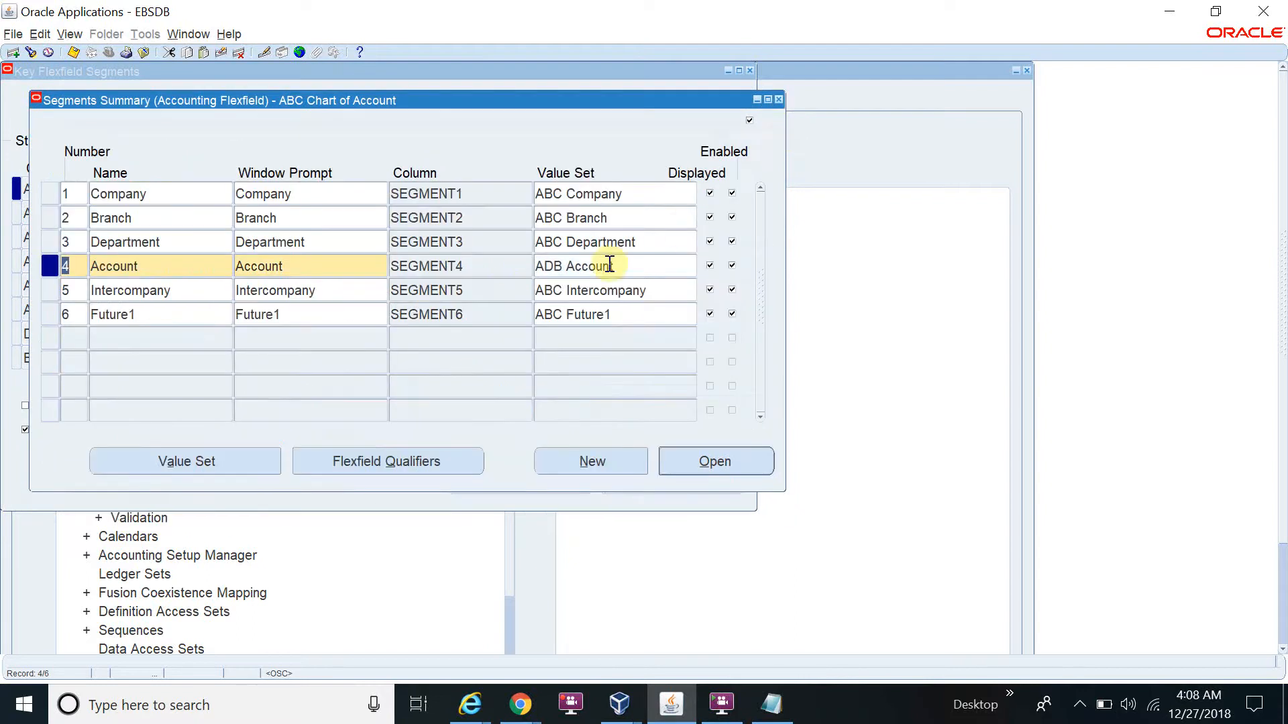
- Enable security for the Intercompany segment, set its description size to 25, save, and close its details
left_click(374, 293)
left_click(688, 462)
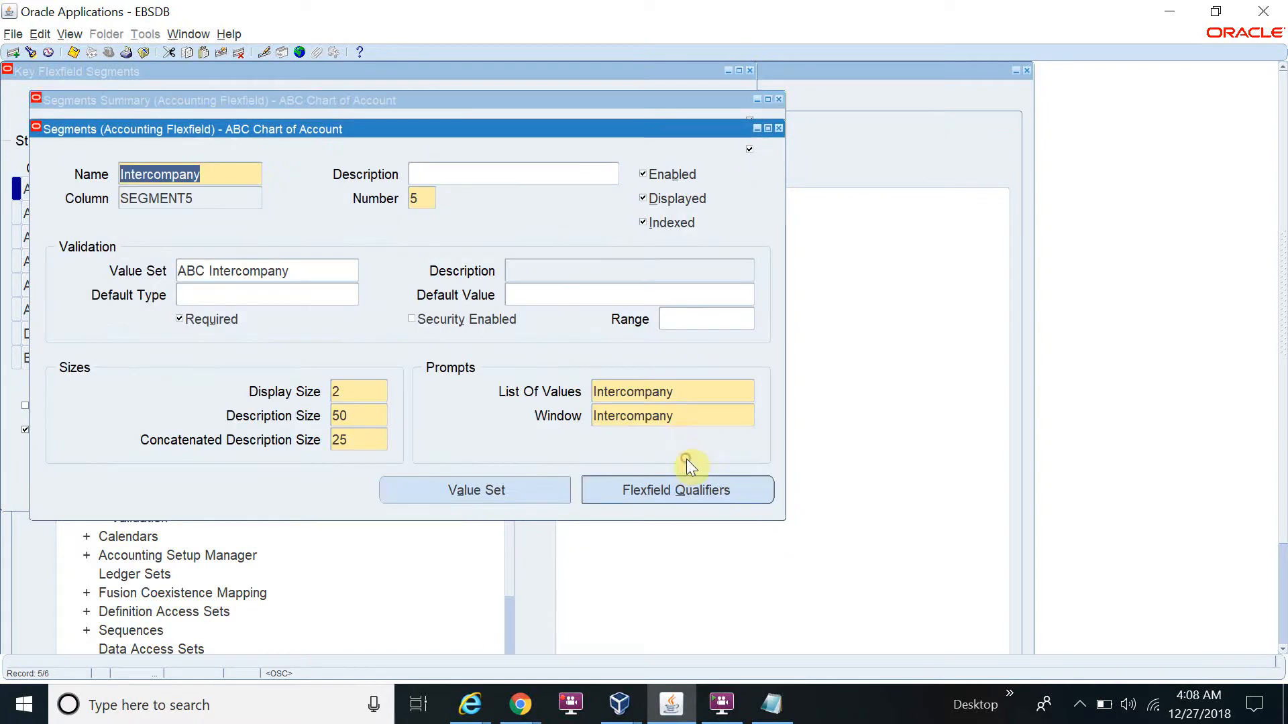
left_click(450, 319)
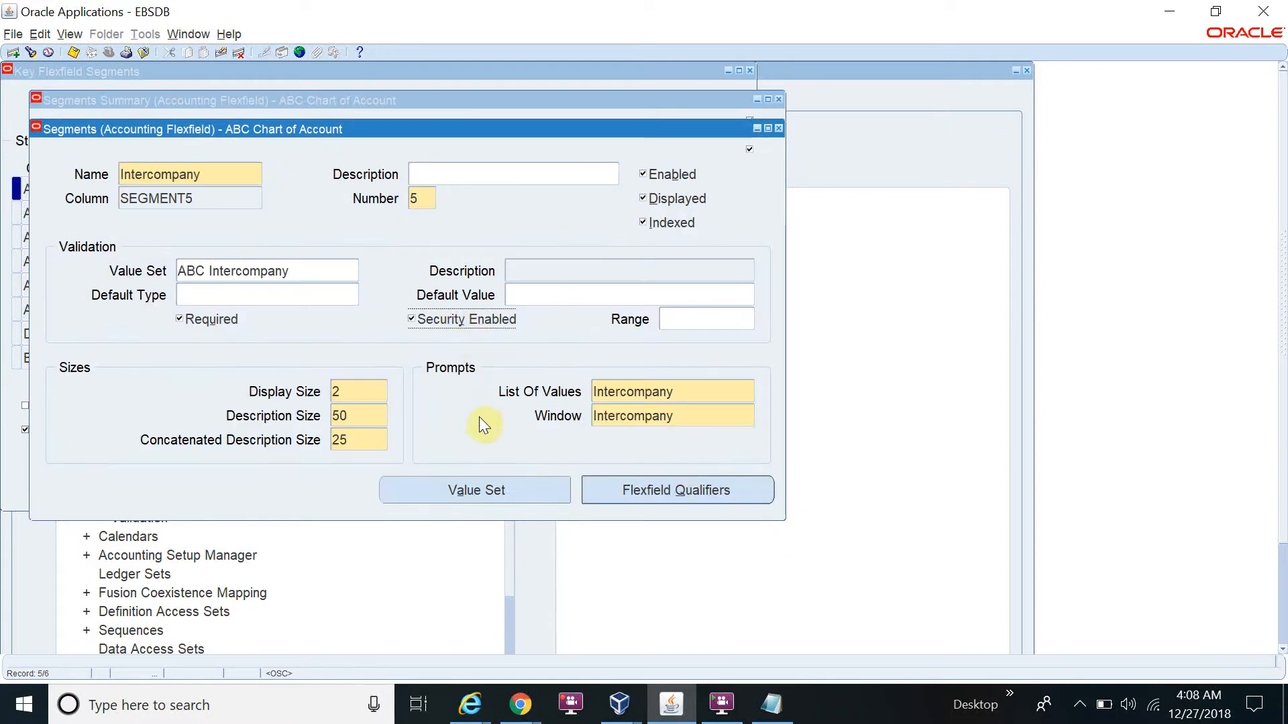
double_click(369, 414)
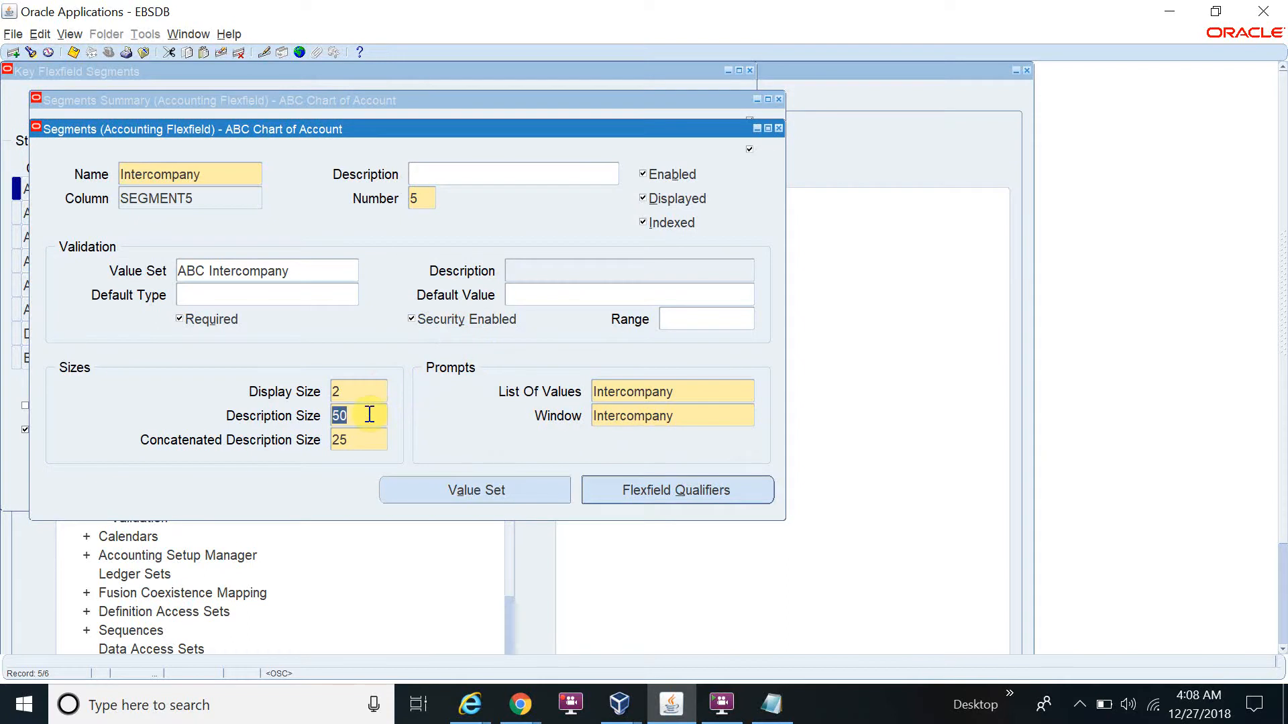
type("25")
key("ctrl+s")
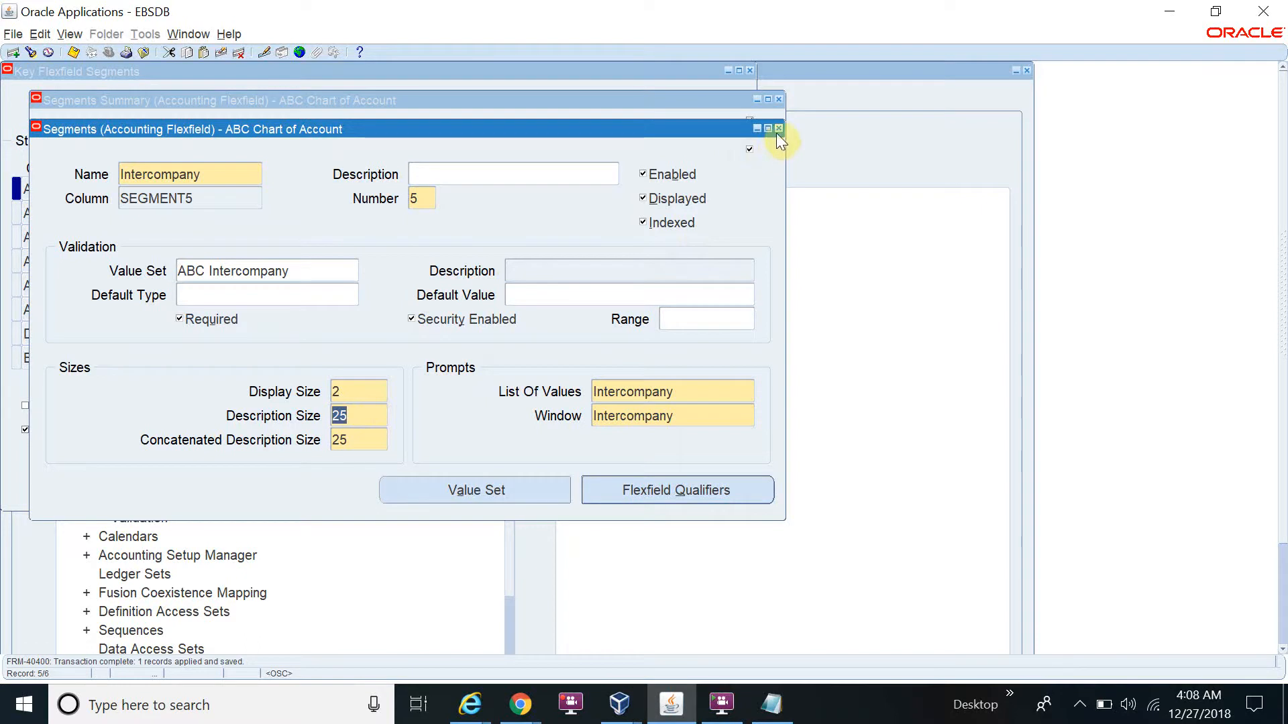
left_click(778, 129)
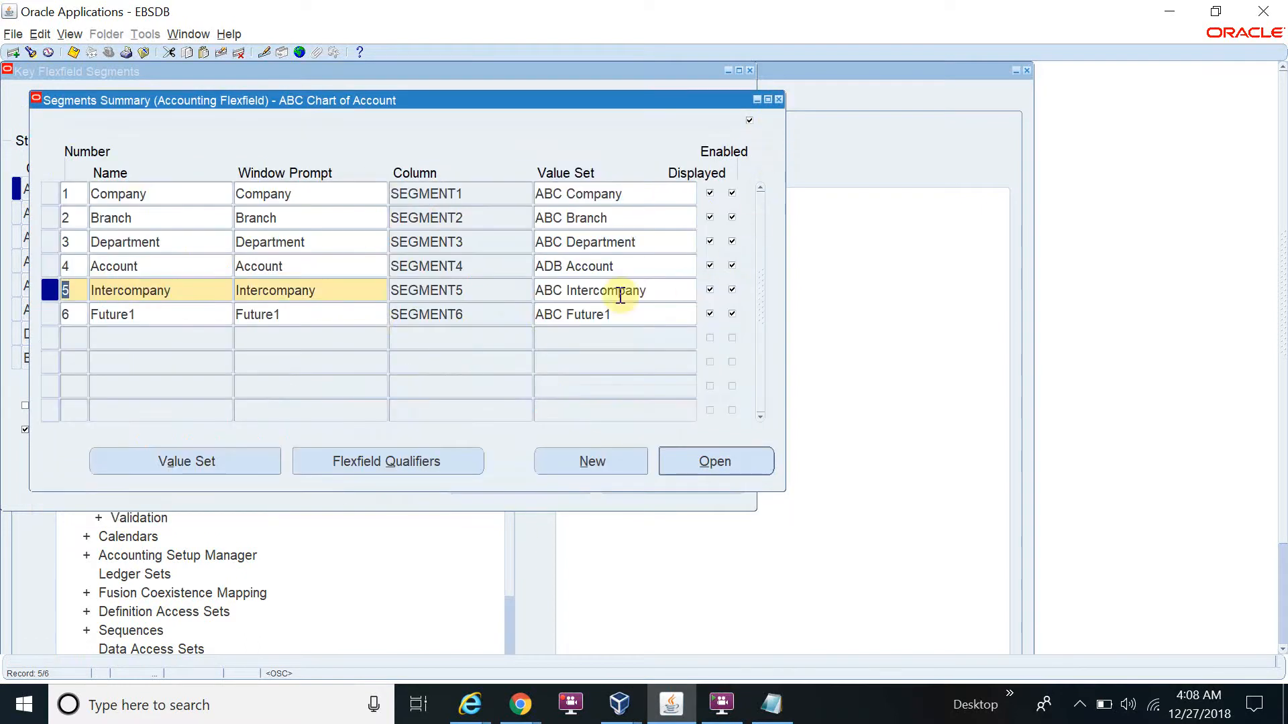
- Enable security for the Future1 segment and set its description size to 25
left_click(312, 314)
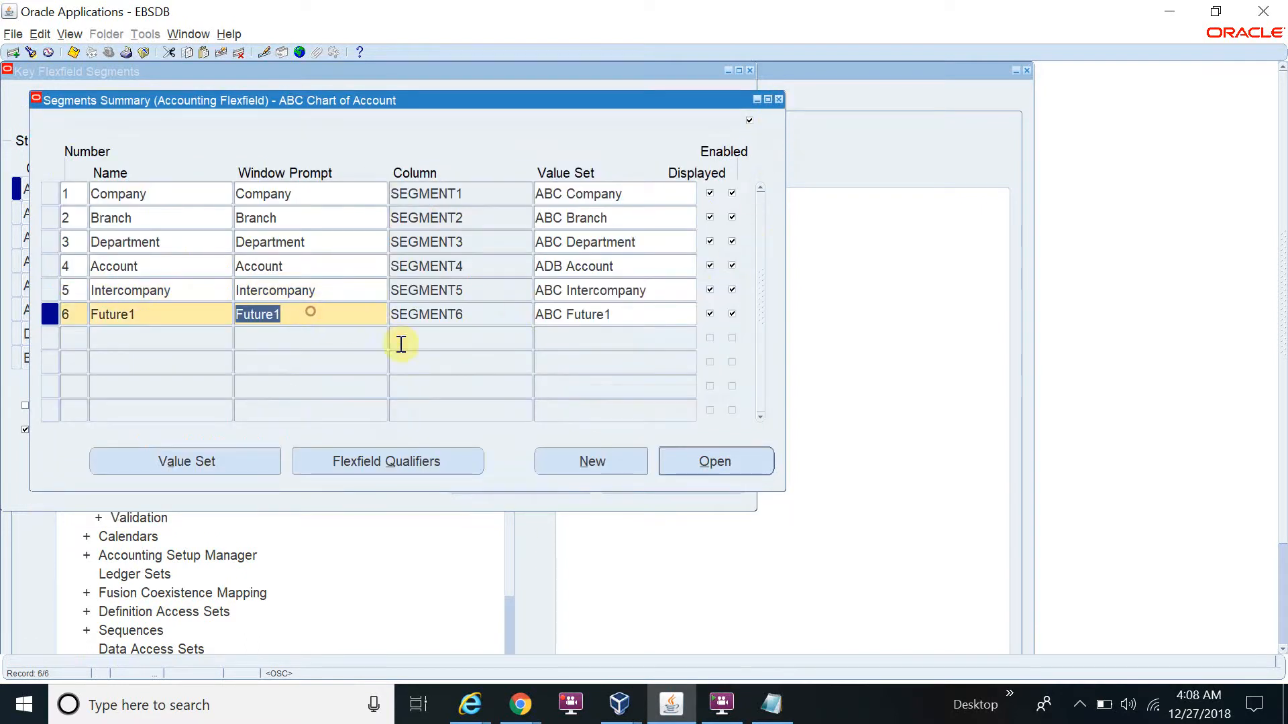
left_click(711, 461)
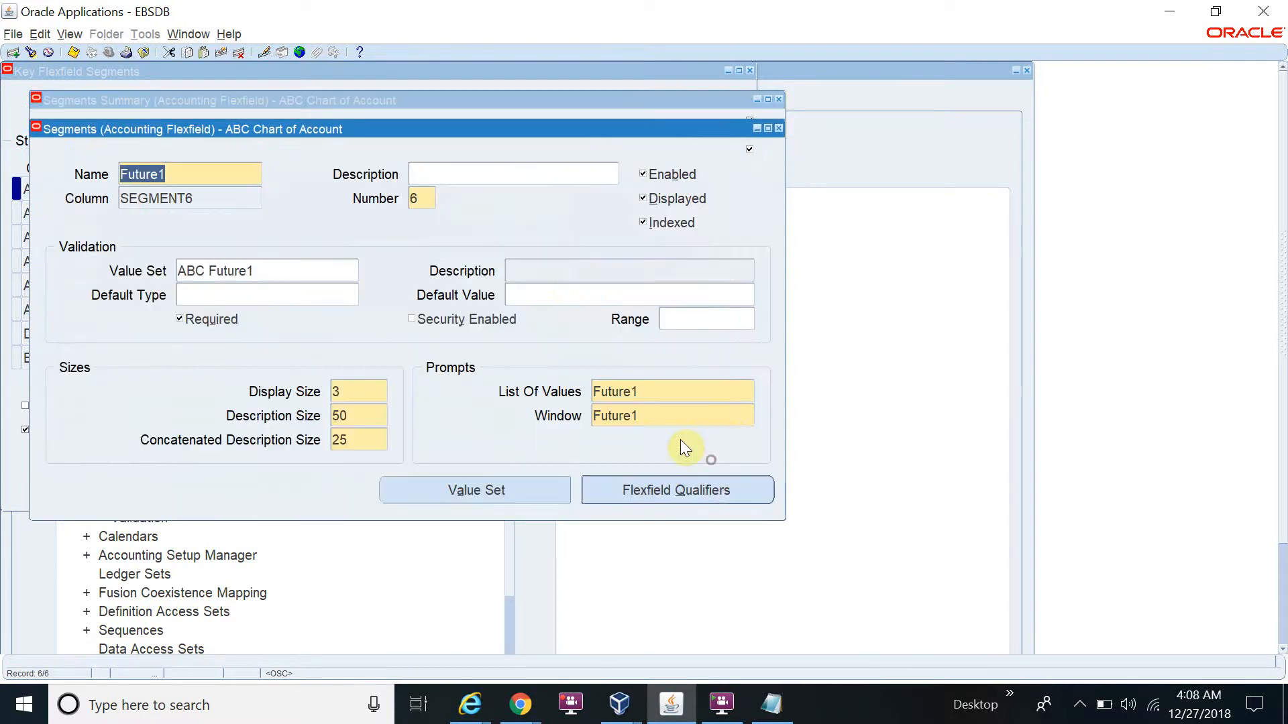
left_click(430, 321)
double_click(373, 415)
type("24")
key("BackSpace")
type("5")
- Try a default value of 000 for the Future1 segment, check the available default types, and clear the value
left_click(545, 295)
type("000")
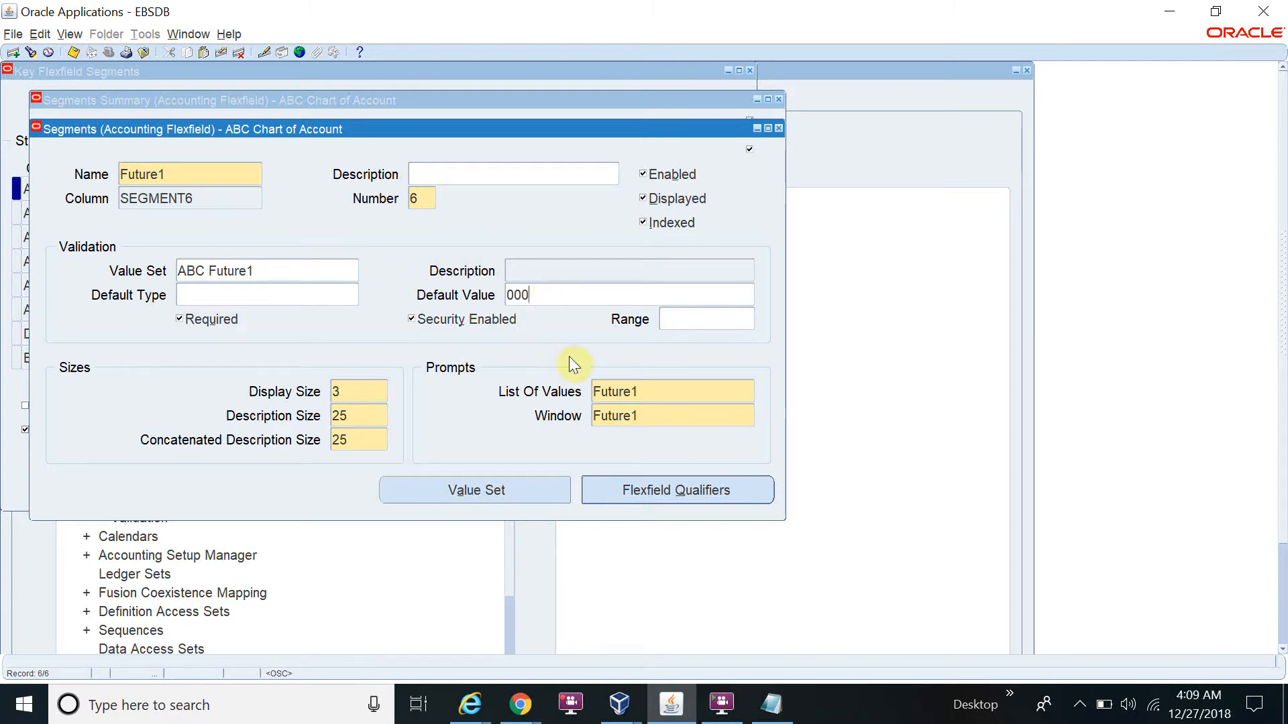
key("ctrl+s")
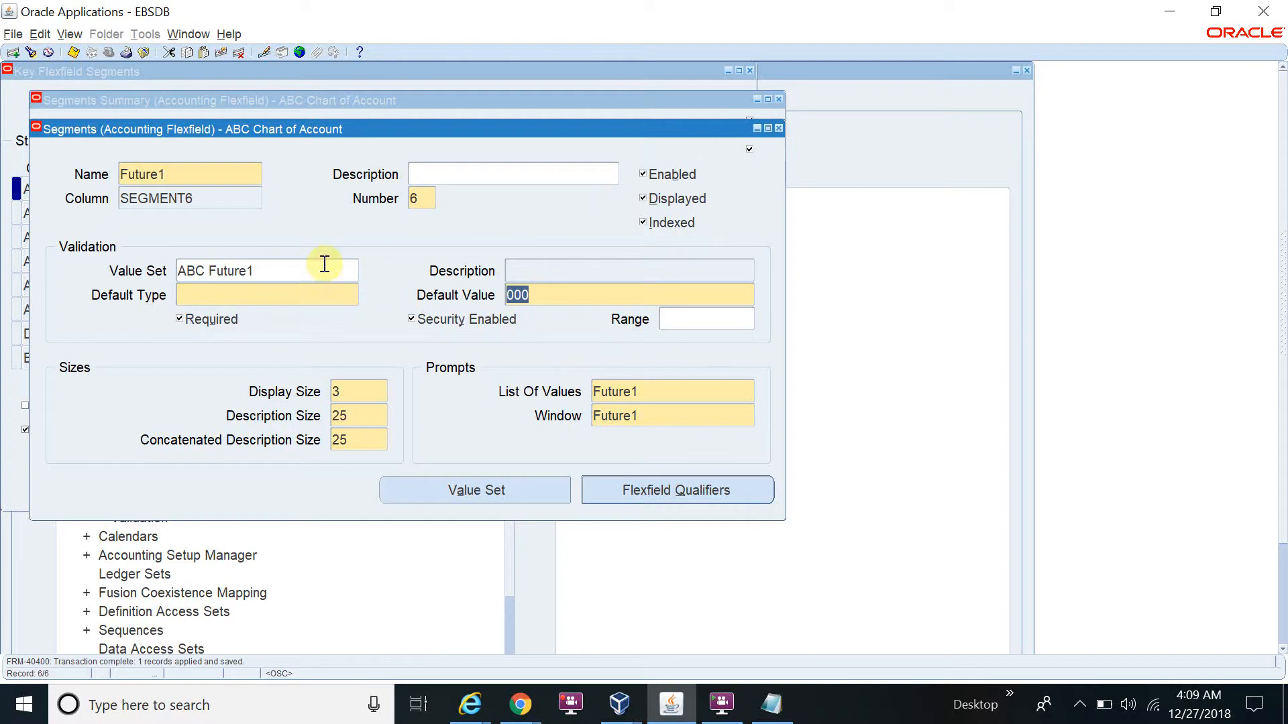
left_click(307, 295)
left_click(352, 296)
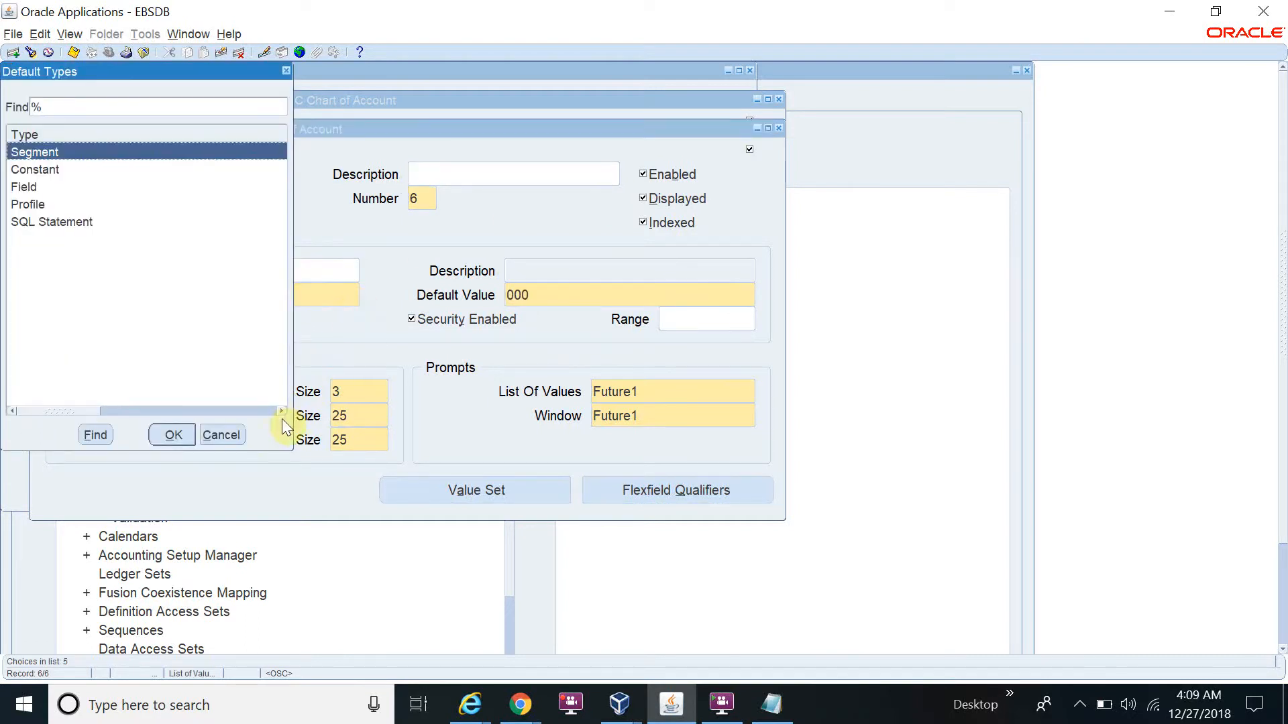
left_click(235, 437)
left_click(633, 295)
key("Delete")
- Save the Future1 segment, and close its details and the segments summary to return to the flexfield structures
key("ctrl+s")
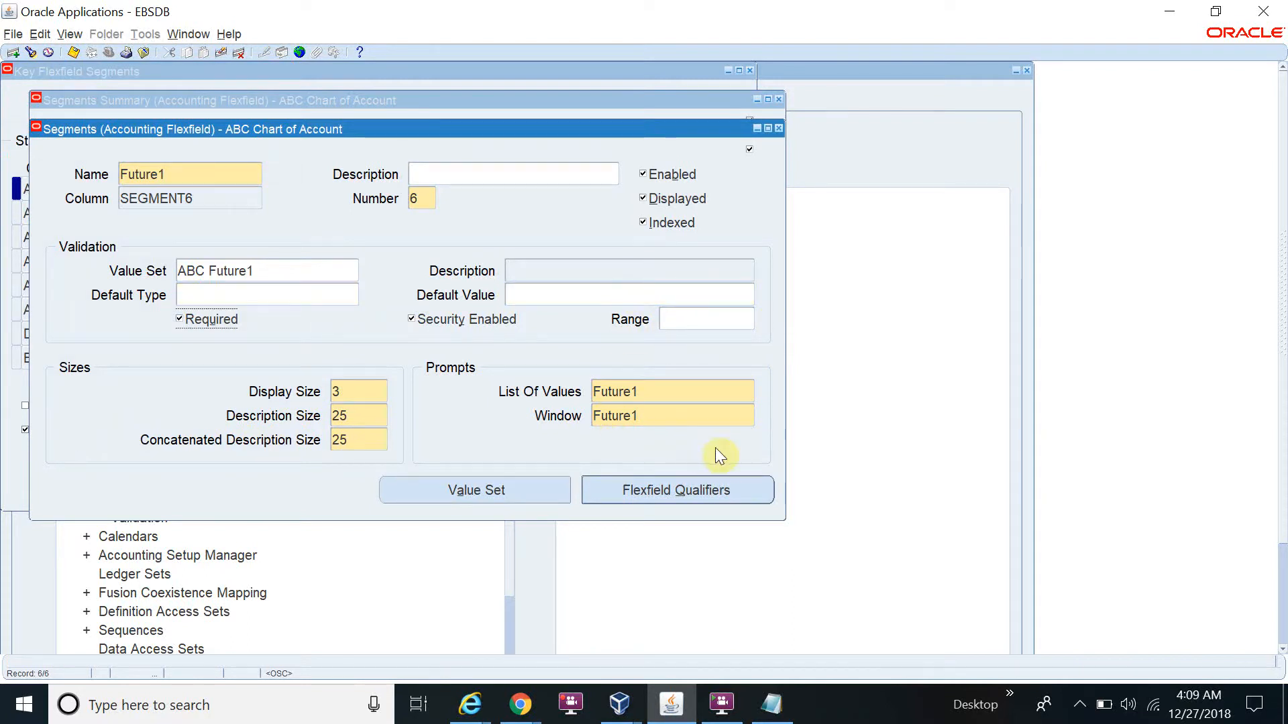
left_click(779, 127)
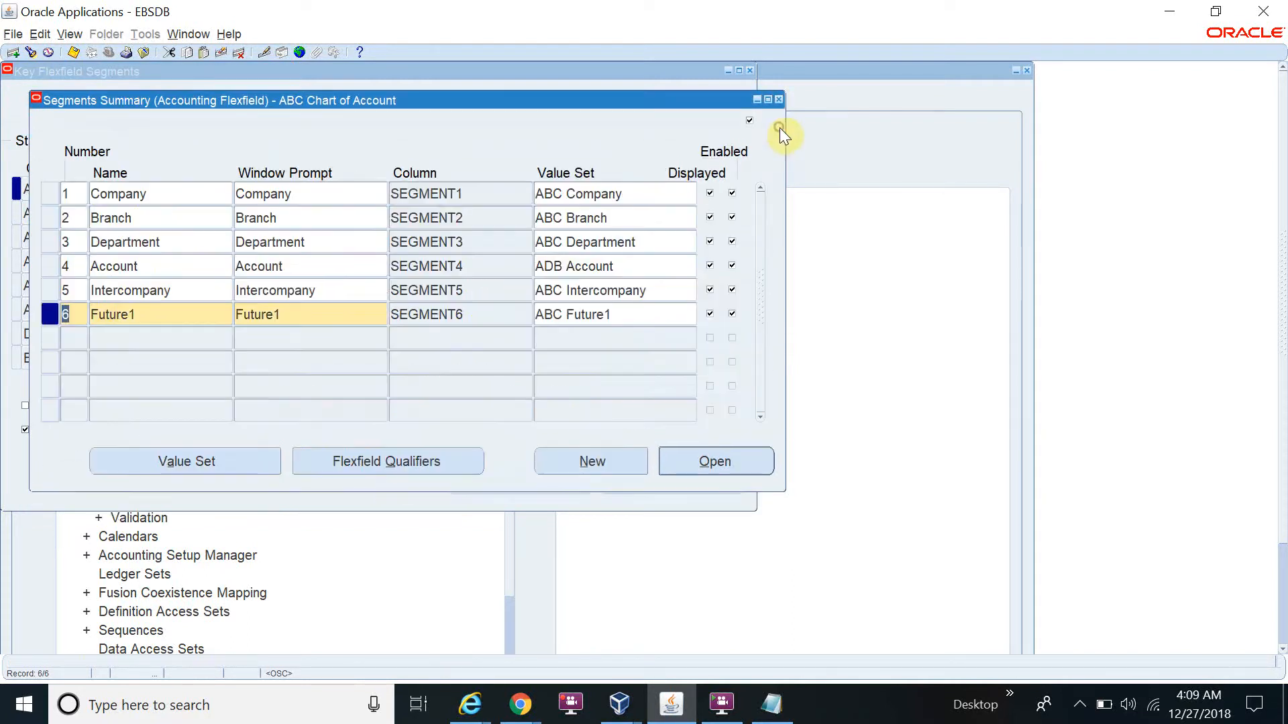
key("ctrl+s")
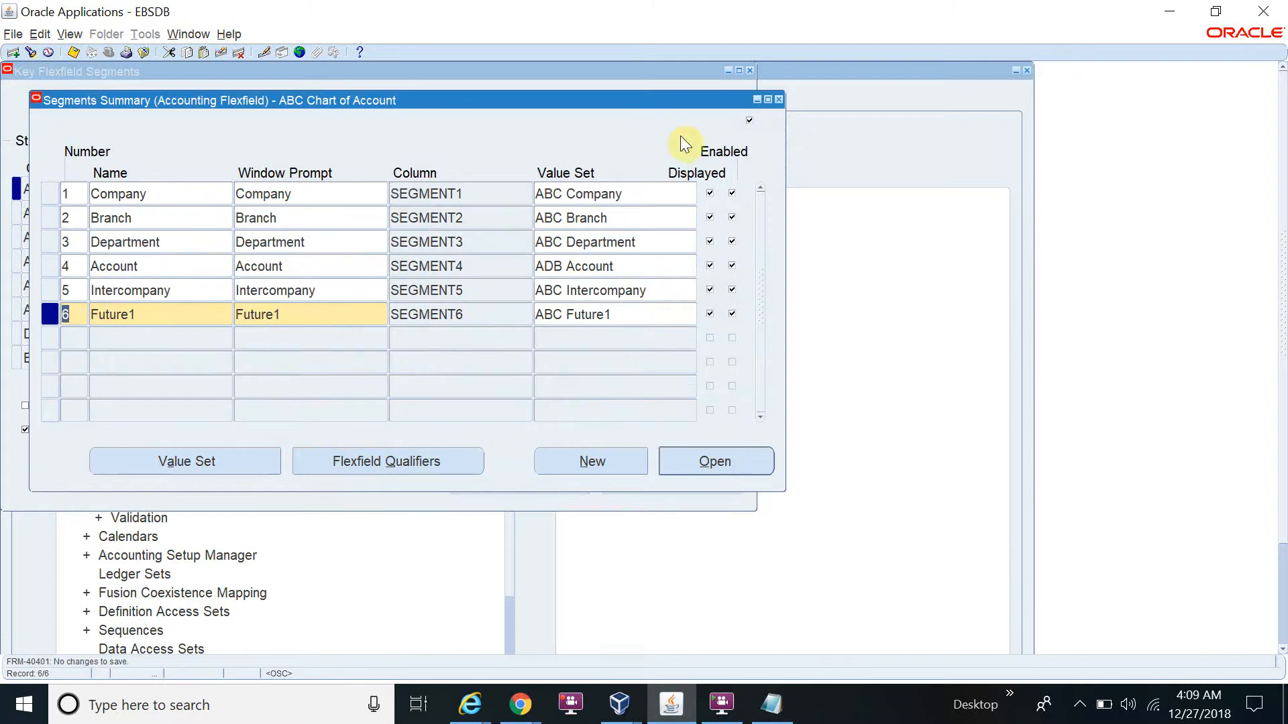
left_click(779, 100)
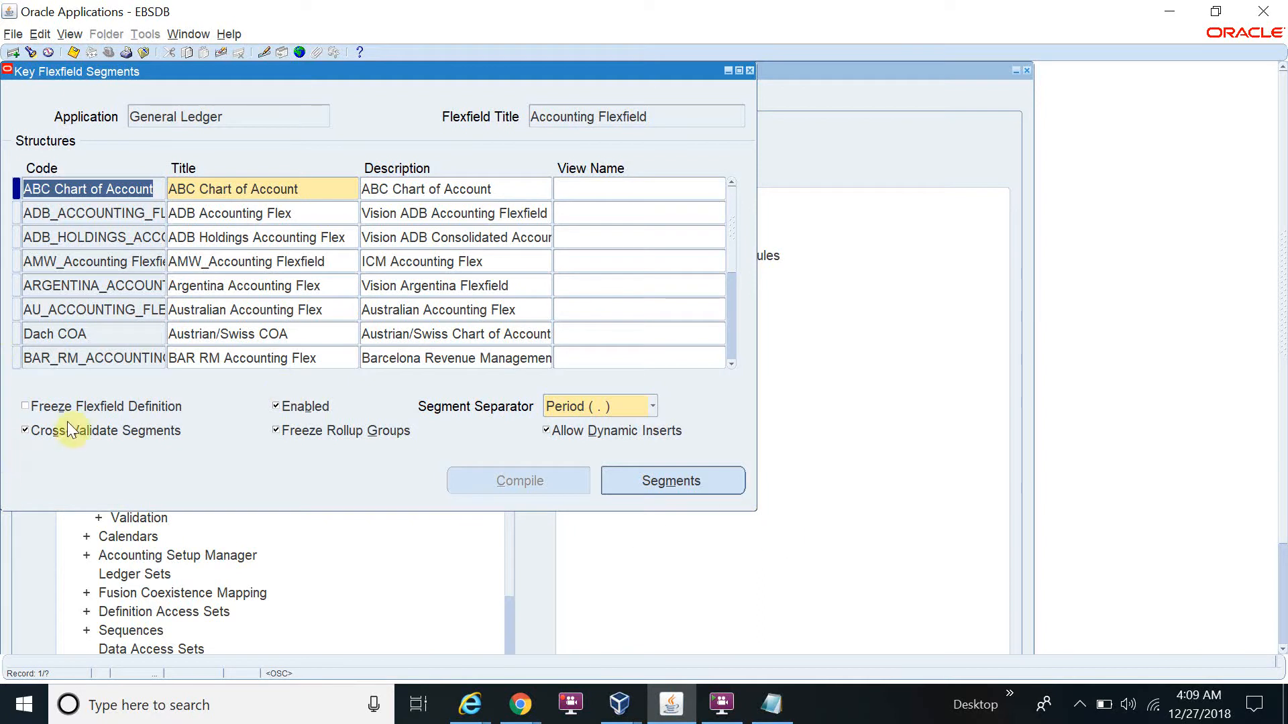
- Freeze the ABC Chart of Account flexfield definition, and save it so that it compiles
left_click(39, 406)
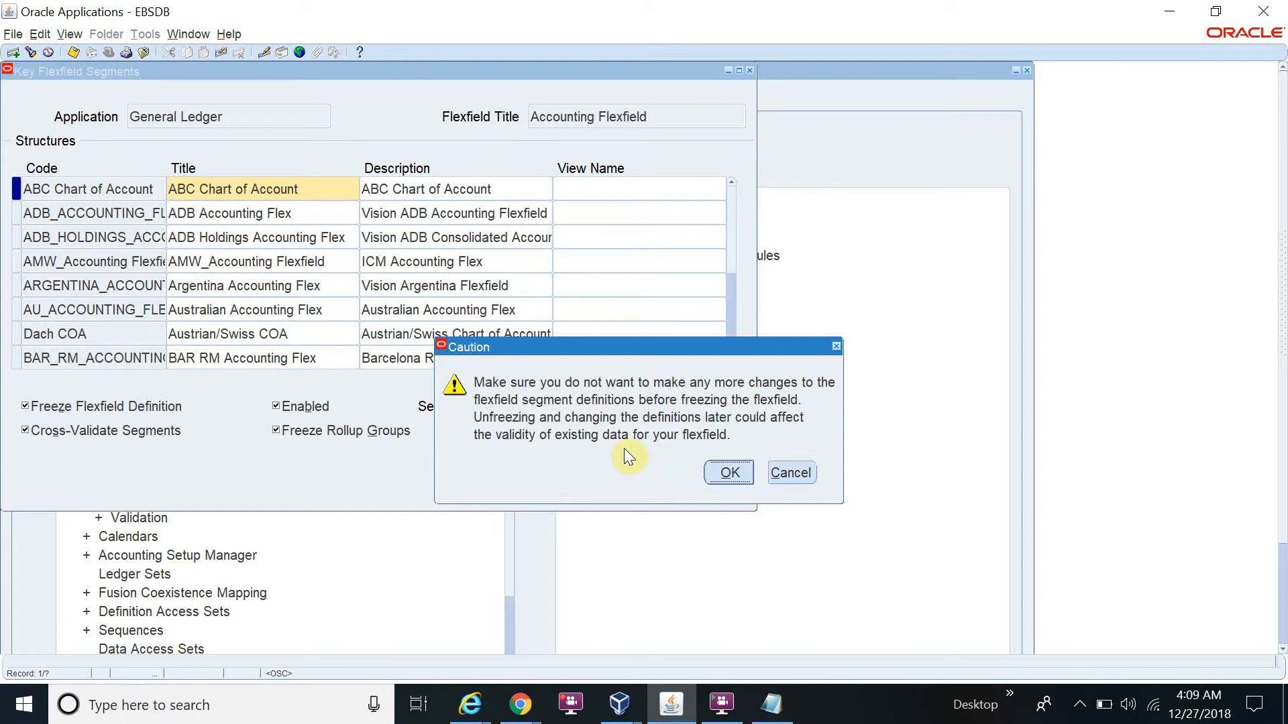
left_click(741, 469)
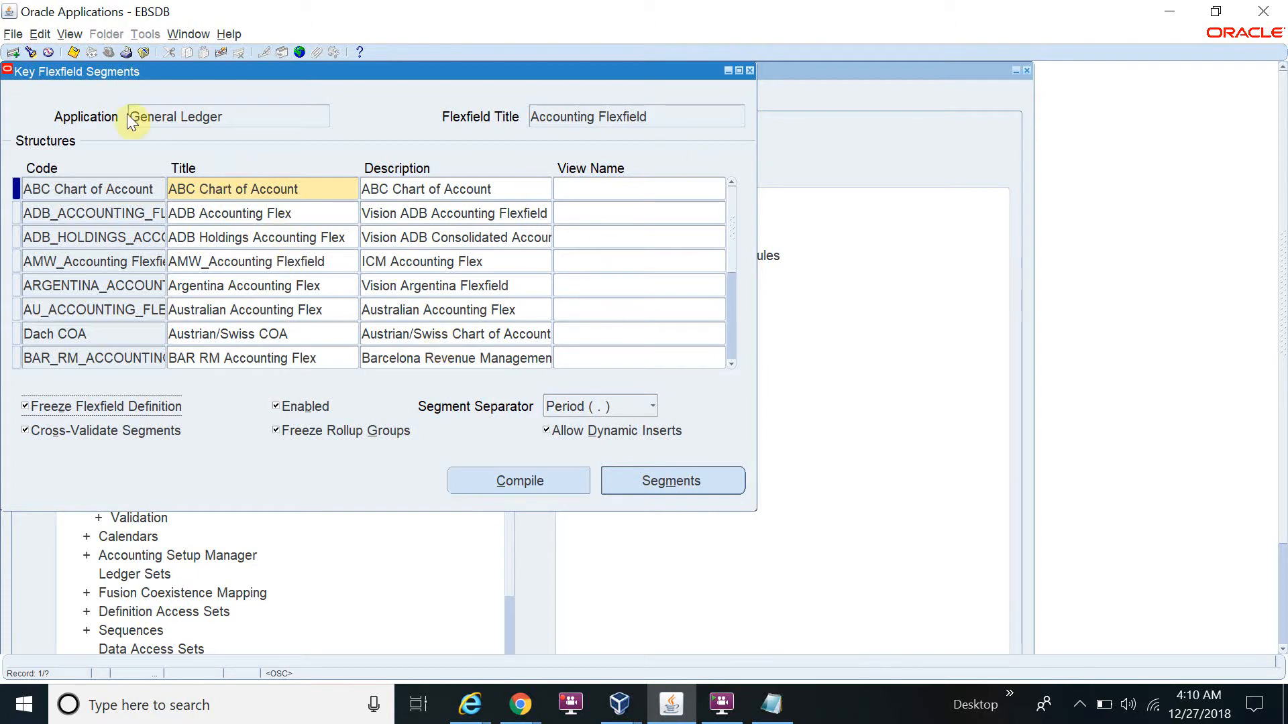
left_click(71, 54)
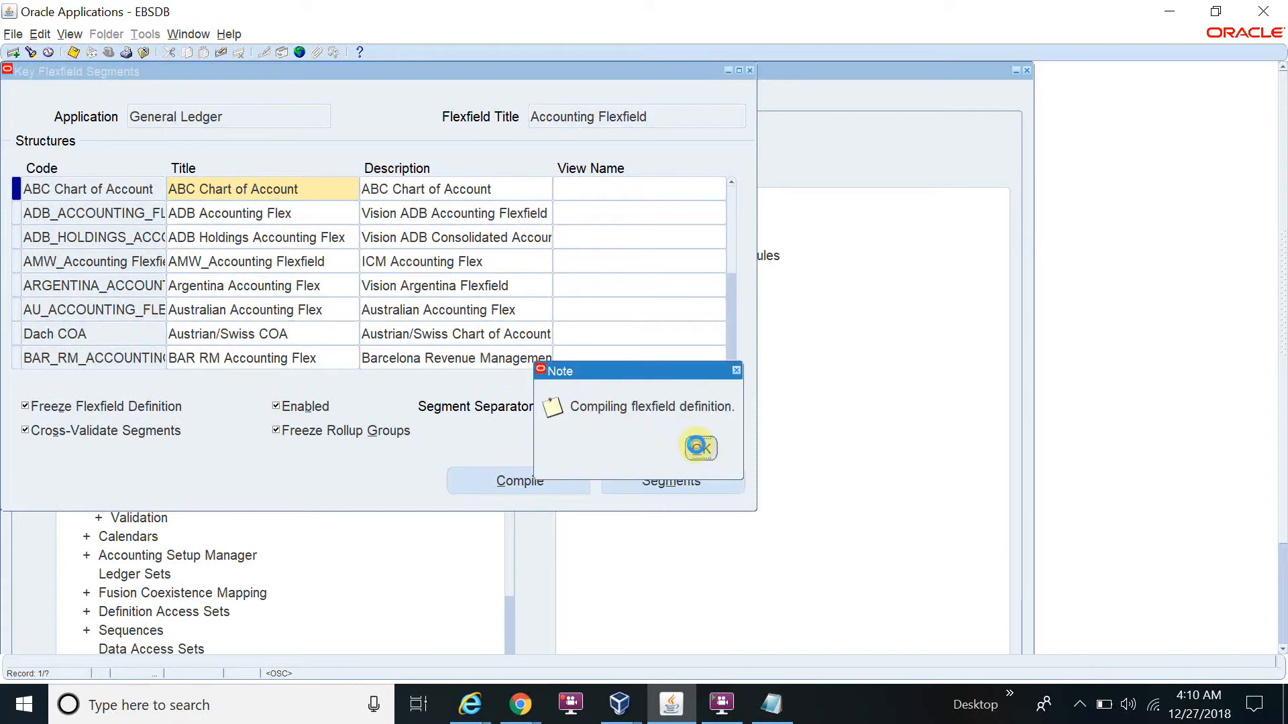
left_click(698, 447)
left_click(741, 461)
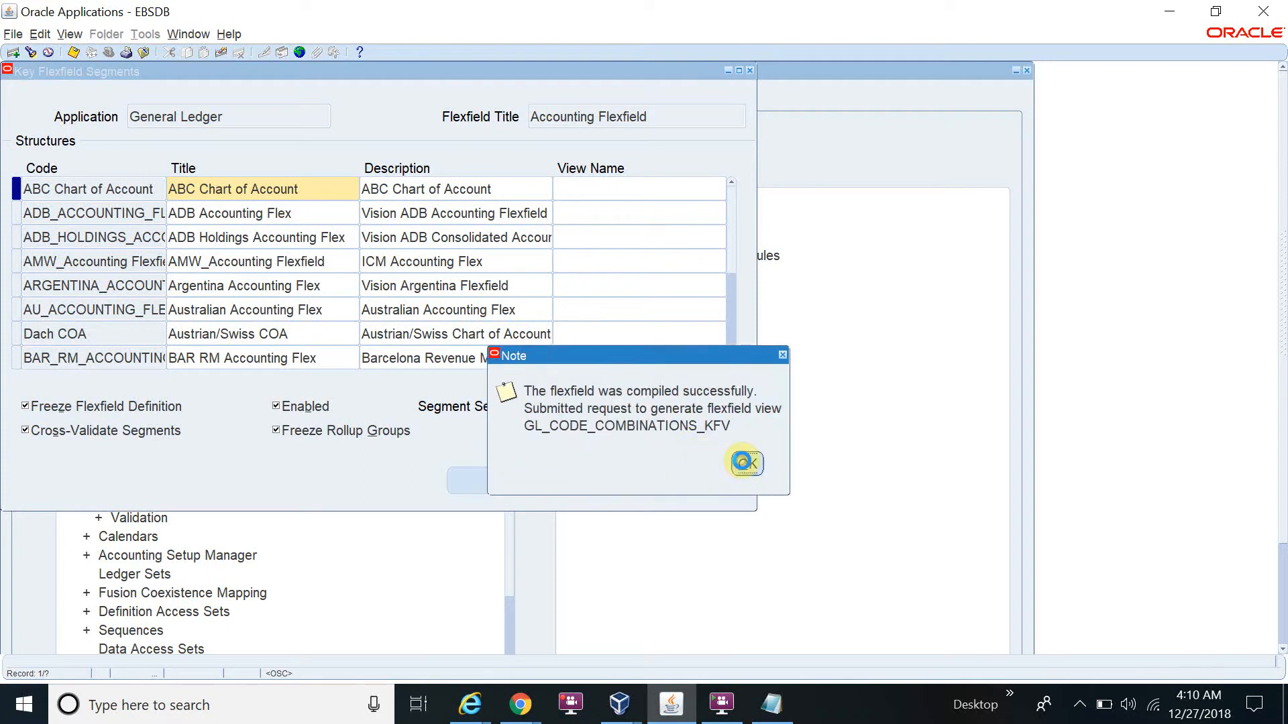
- List the concurrent requests, refresh the list repeatedly to check the flexfield compilation requests' progress, and close it
left_click(69, 34)
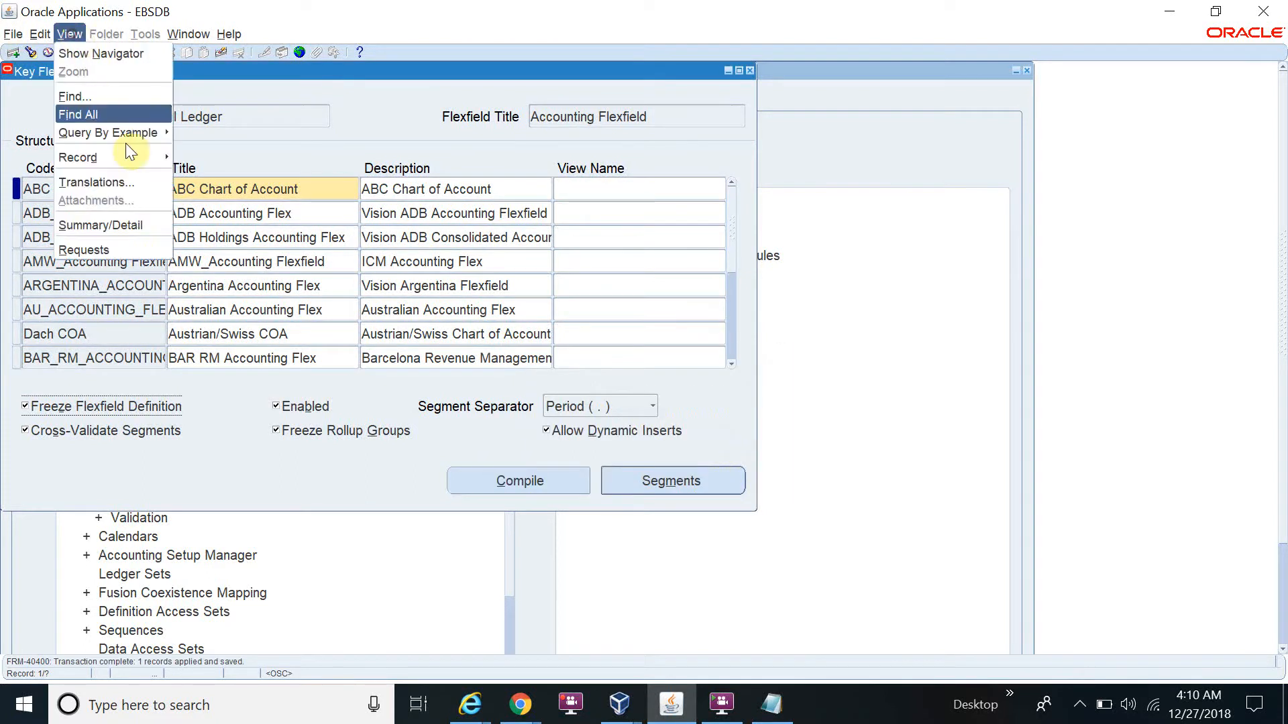
left_click(118, 243)
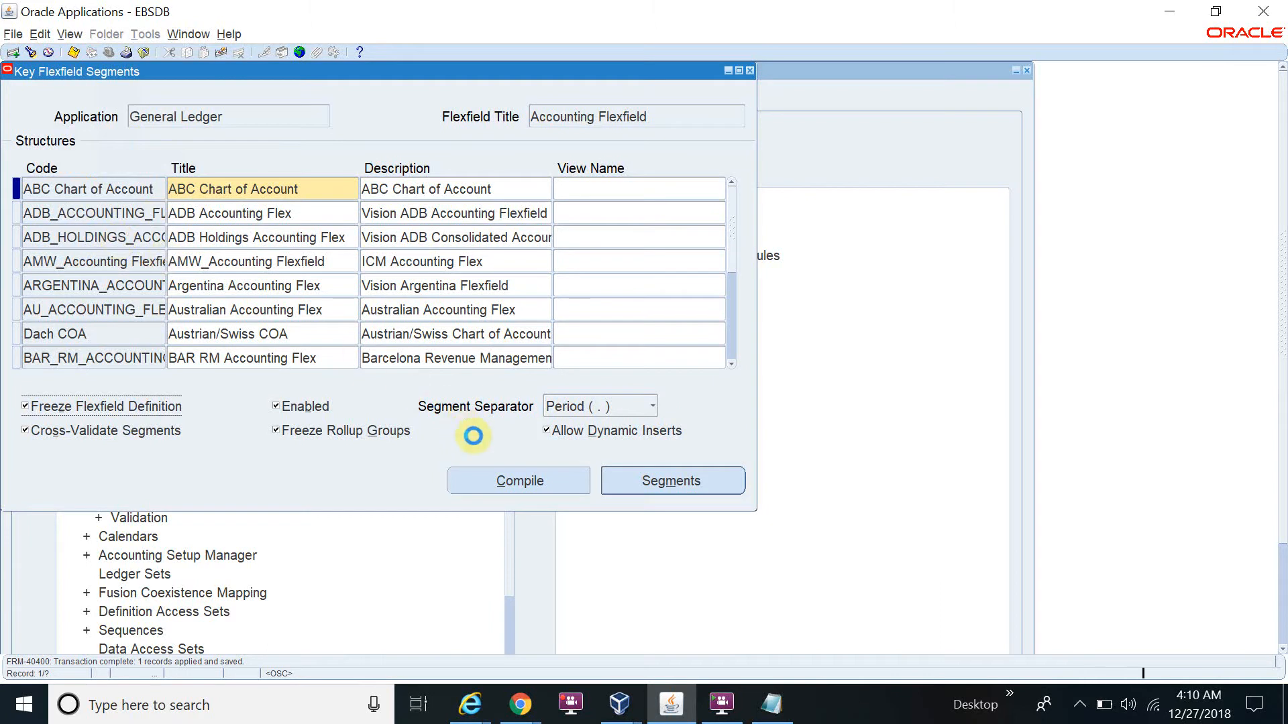
left_click(575, 542)
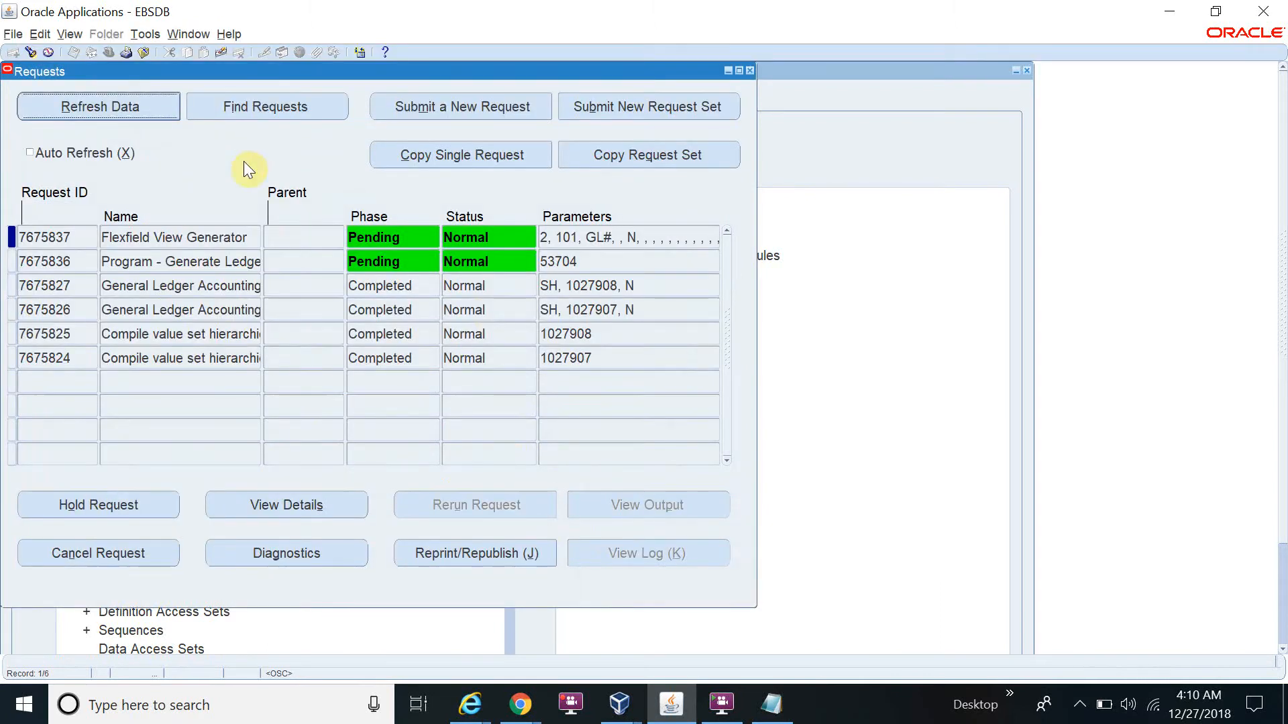
left_click(128, 107)
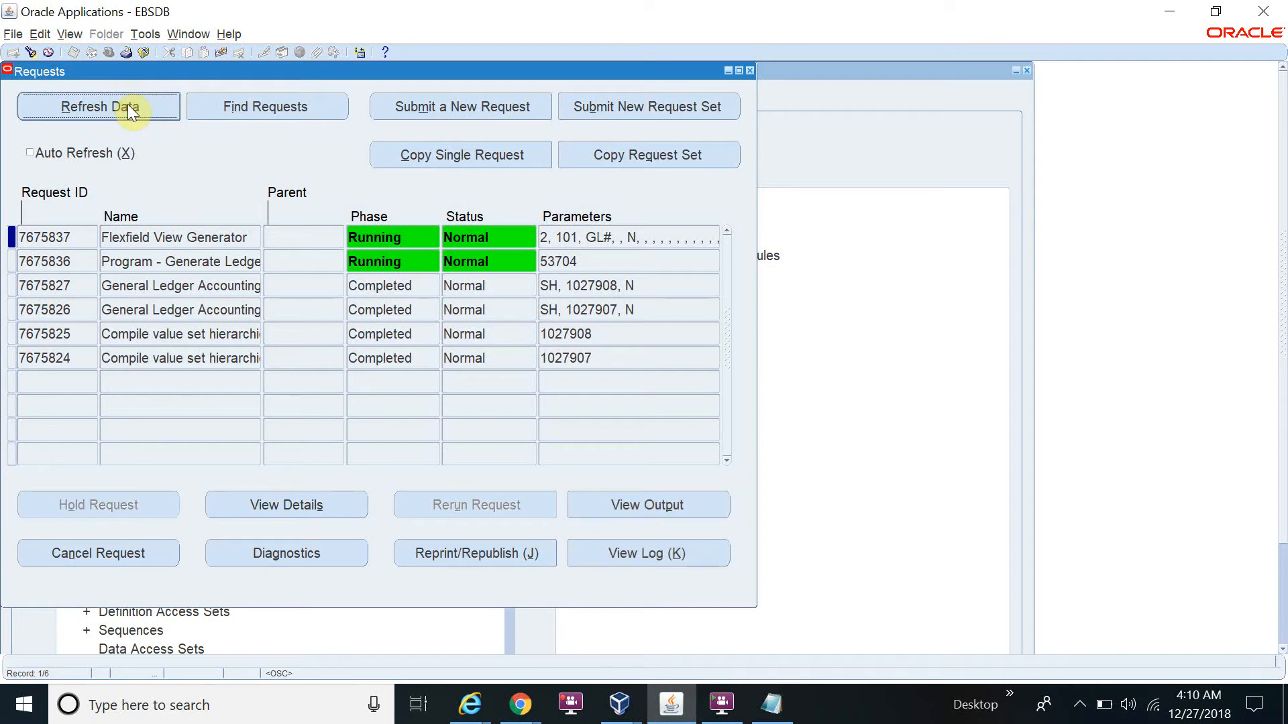
left_click(128, 106)
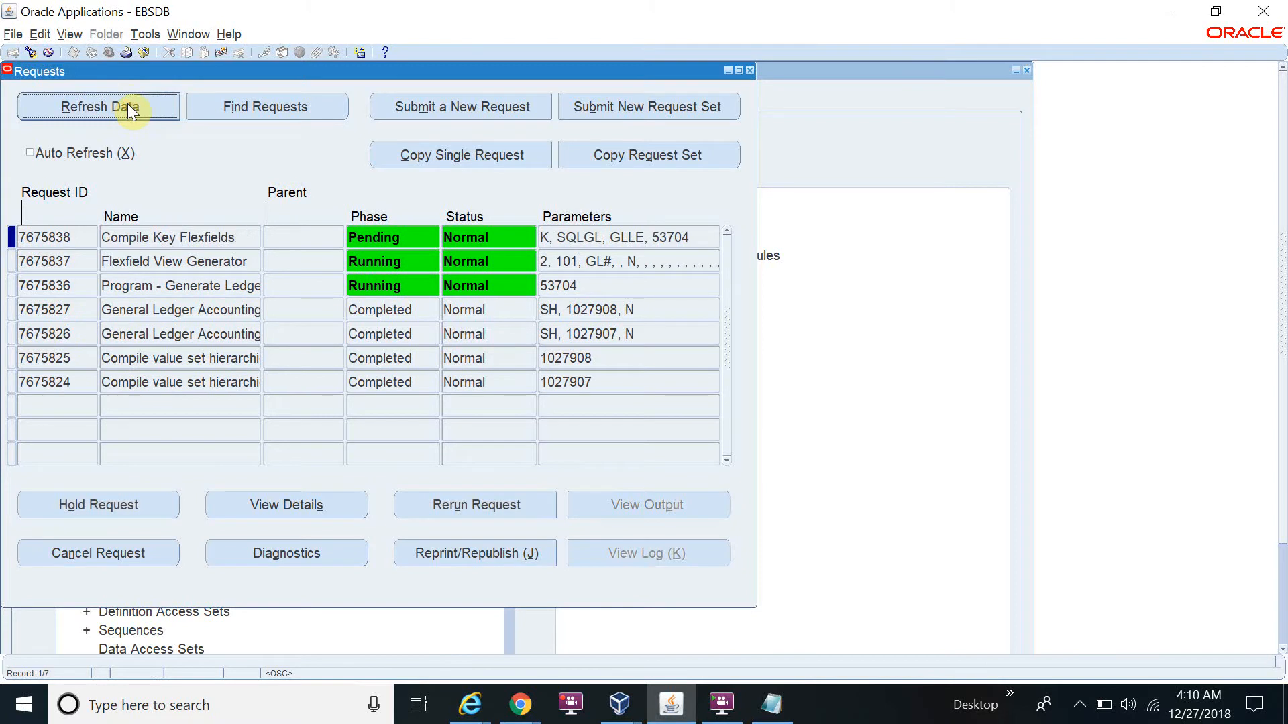
left_click(127, 108)
left_click(127, 108)
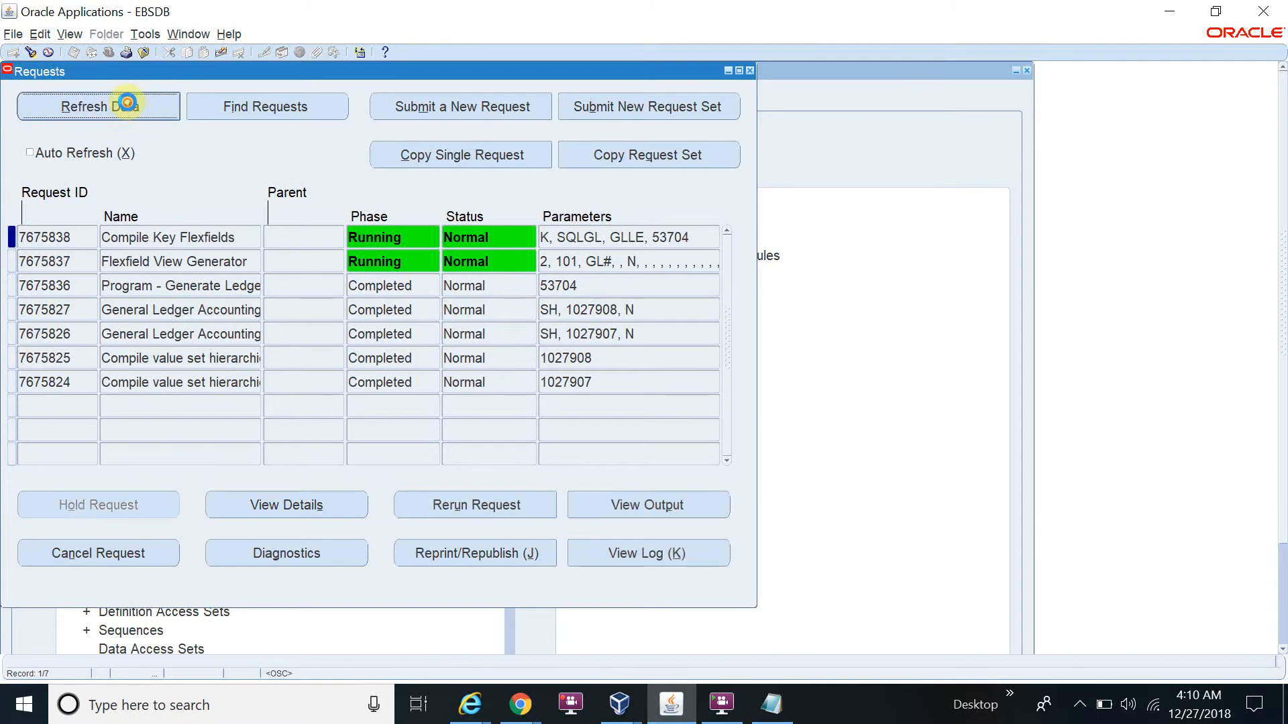
left_click(128, 108)
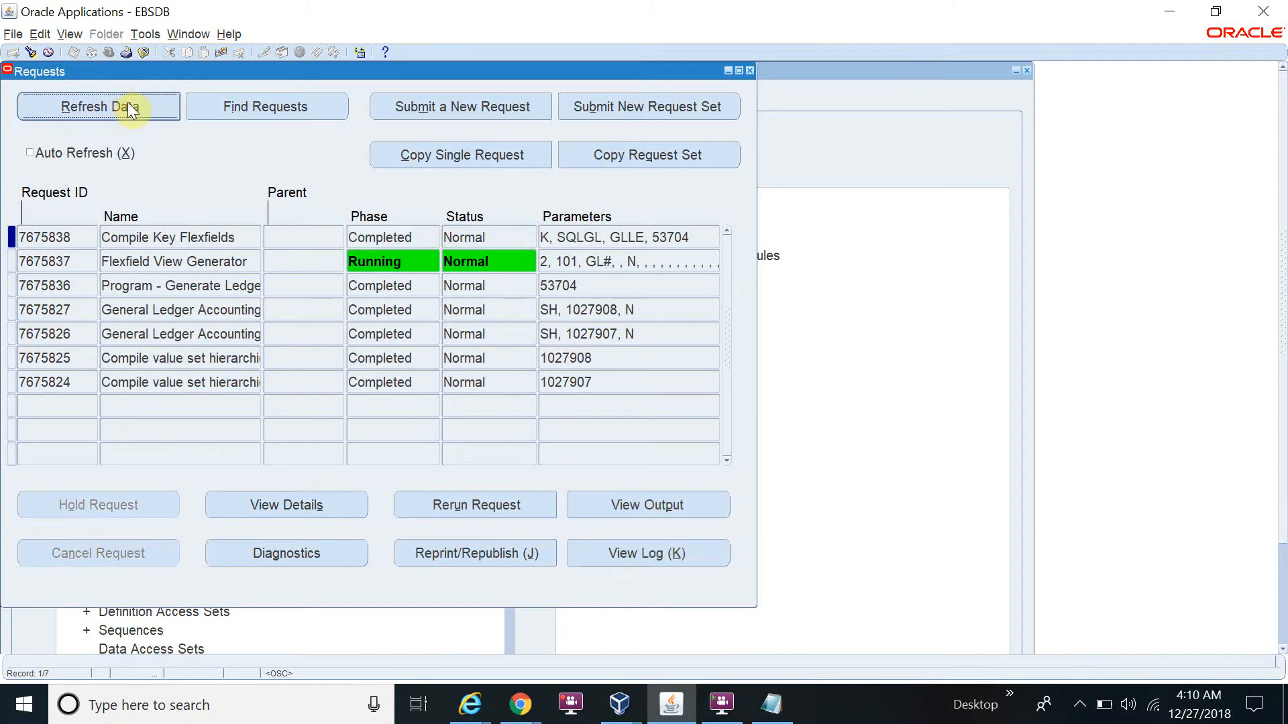
left_click(750, 71)
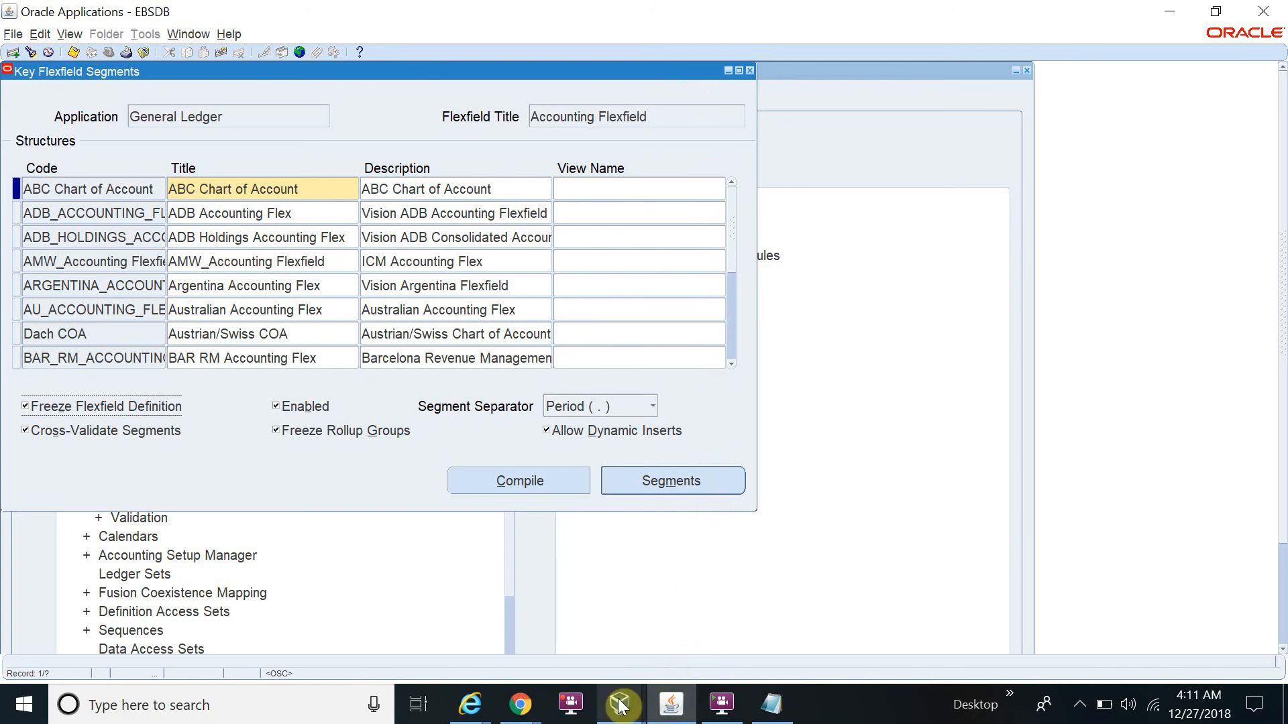
left_click(585, 712)
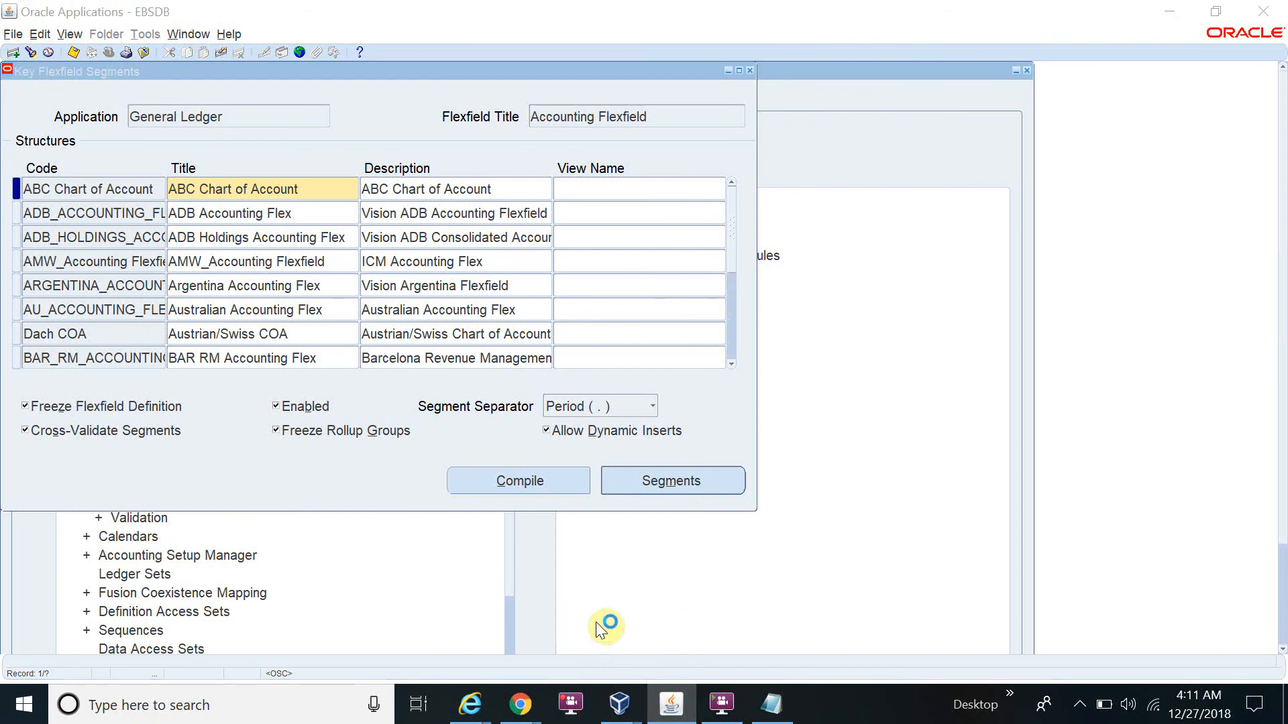